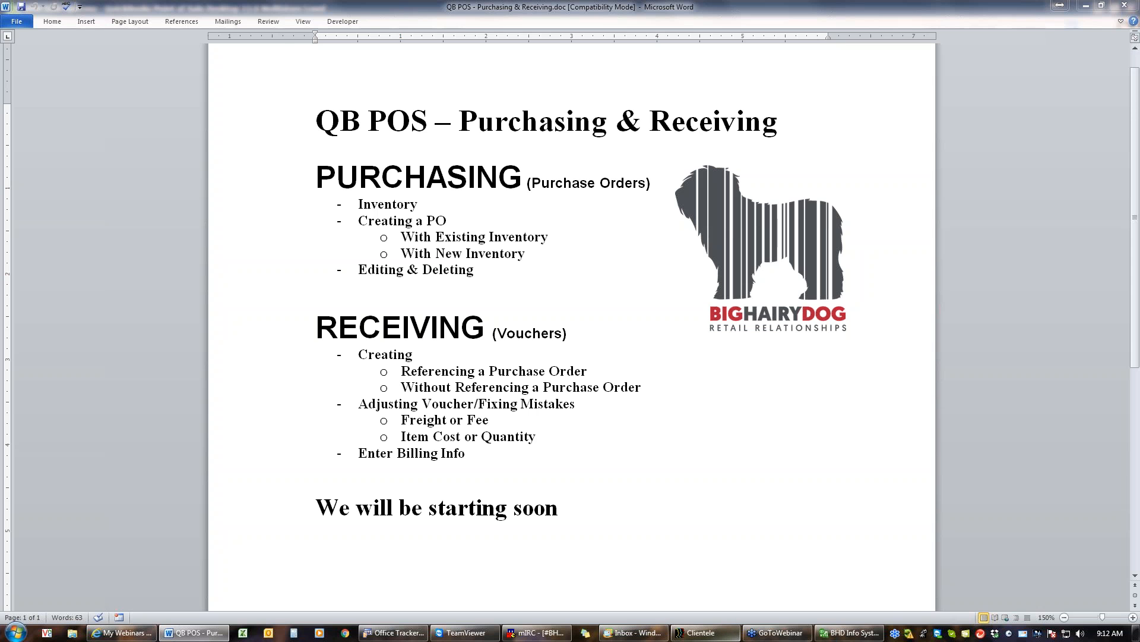
Step: Switch to QuickBooks Point of Sale and start a new purchase order for the vendor Ace
{"action": "left_click", "coordinate": [839, 635]}
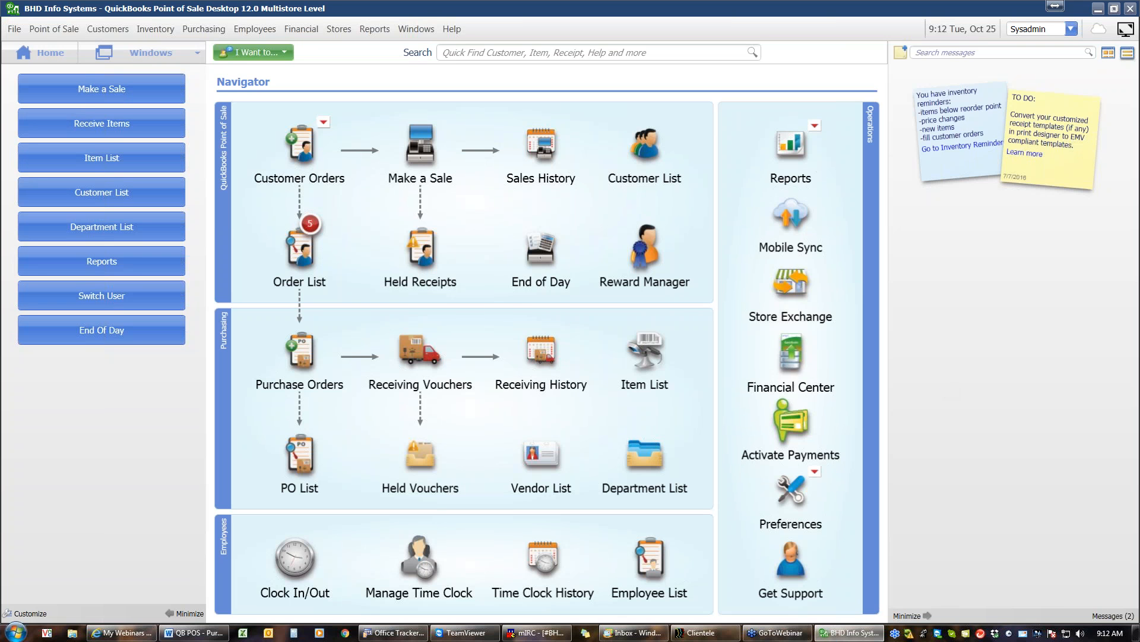
{"action": "left_click", "coordinate": [300, 353]}
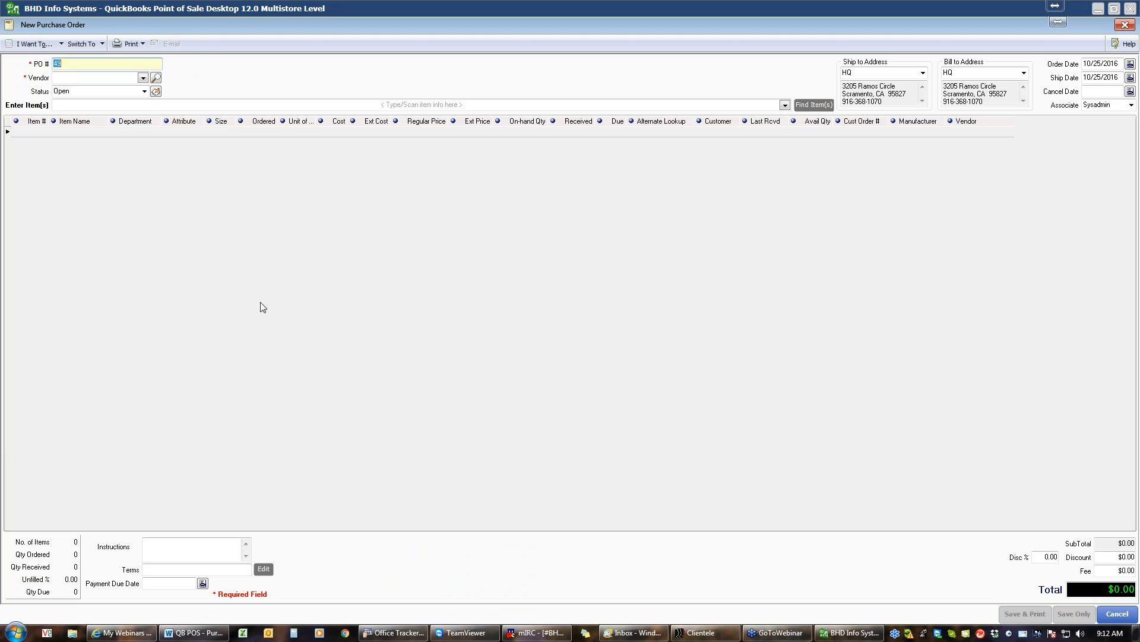
{"action": "left_click", "coordinate": [143, 79]}
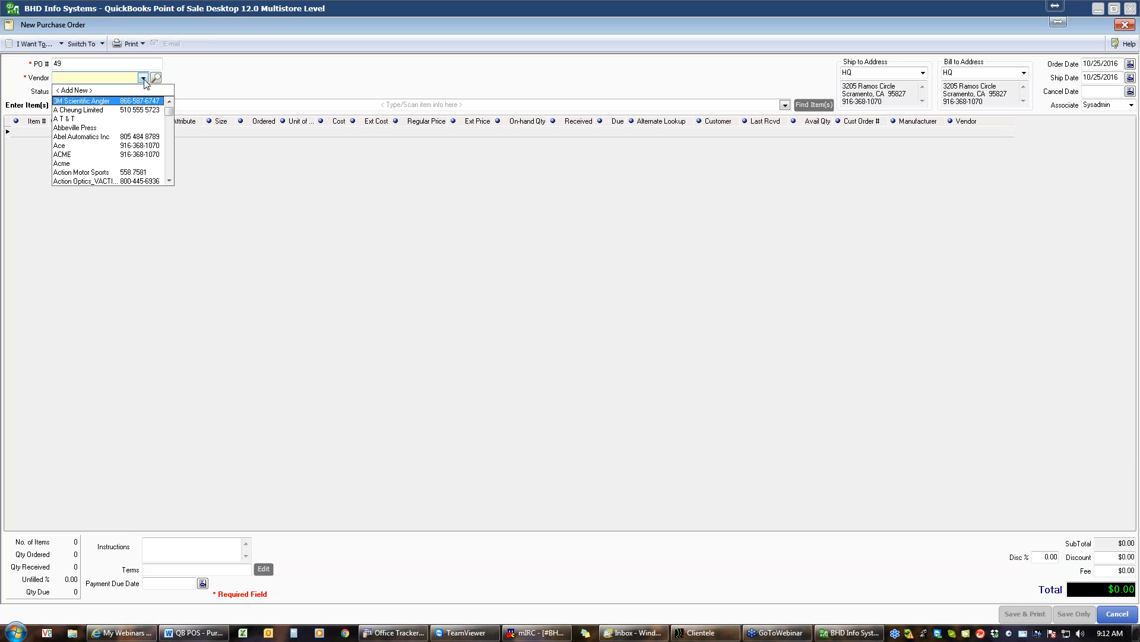
{"action": "left_click", "coordinate": [72, 146]}
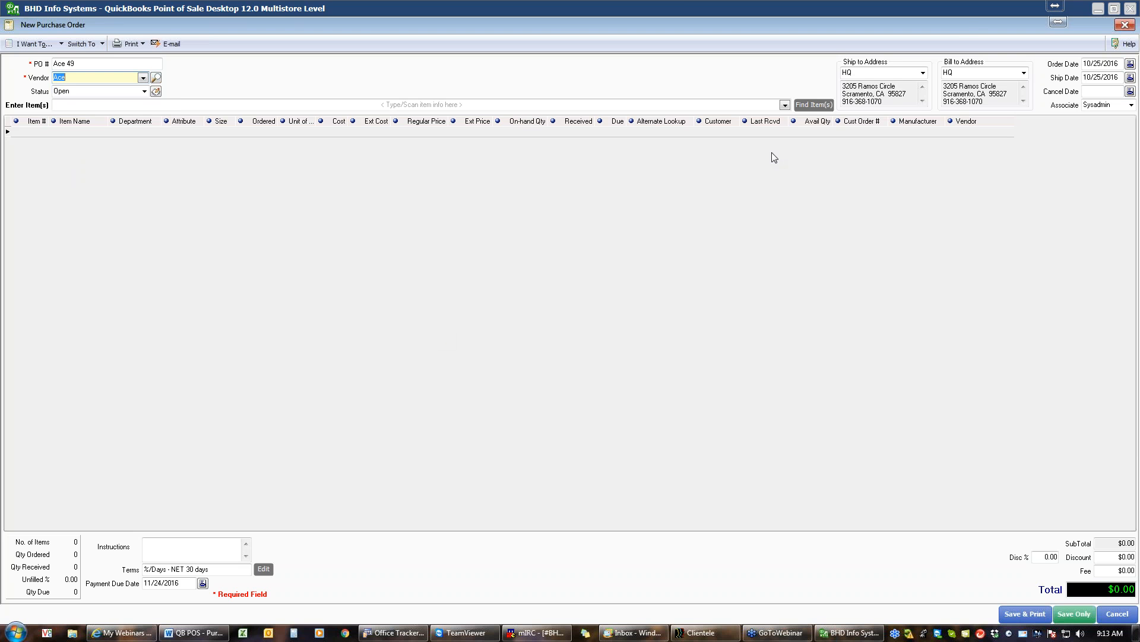
Step: Review the store choices available for the purchase order's Ship to Address
{"action": "left_click", "coordinate": [968, 22]}
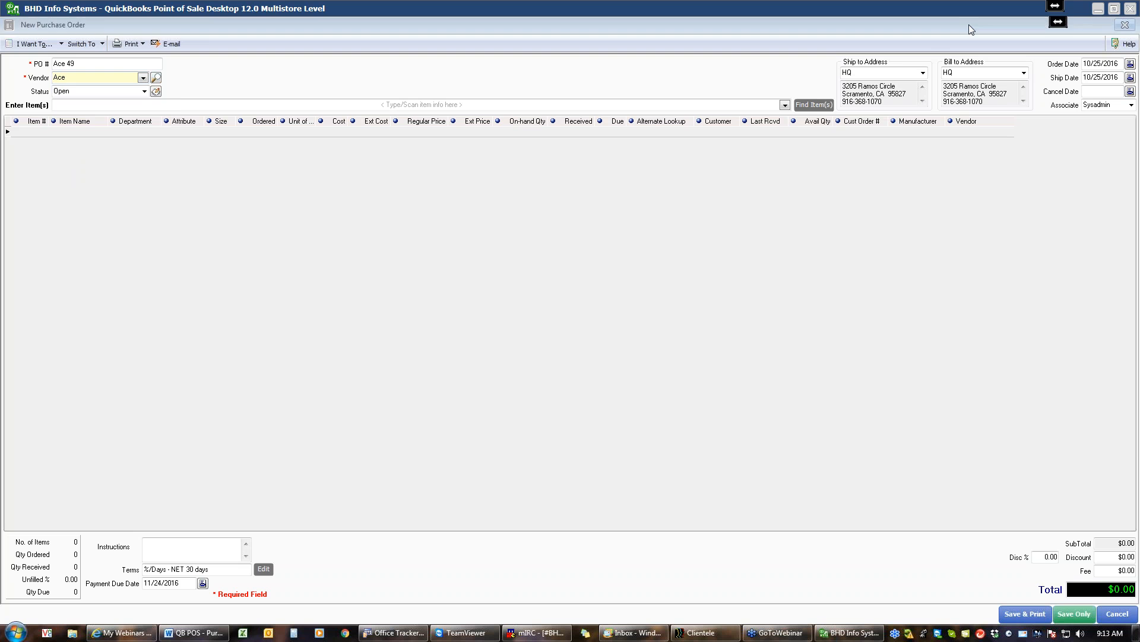
{"action": "left_click", "coordinate": [969, 25]}
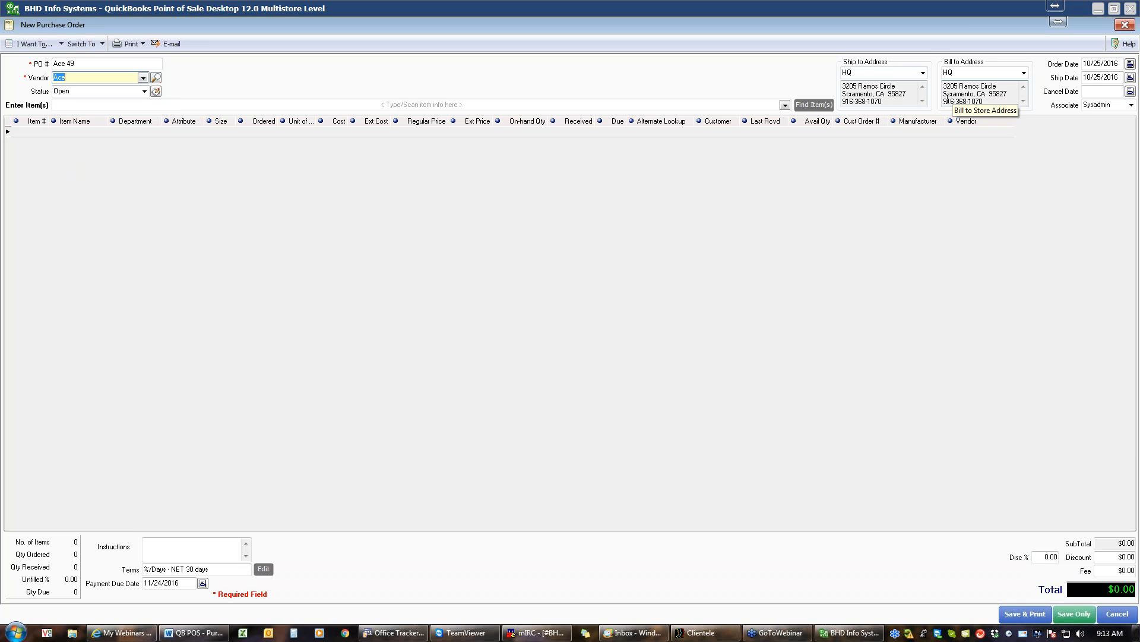
{"action": "left_click", "coordinate": [922, 77]}
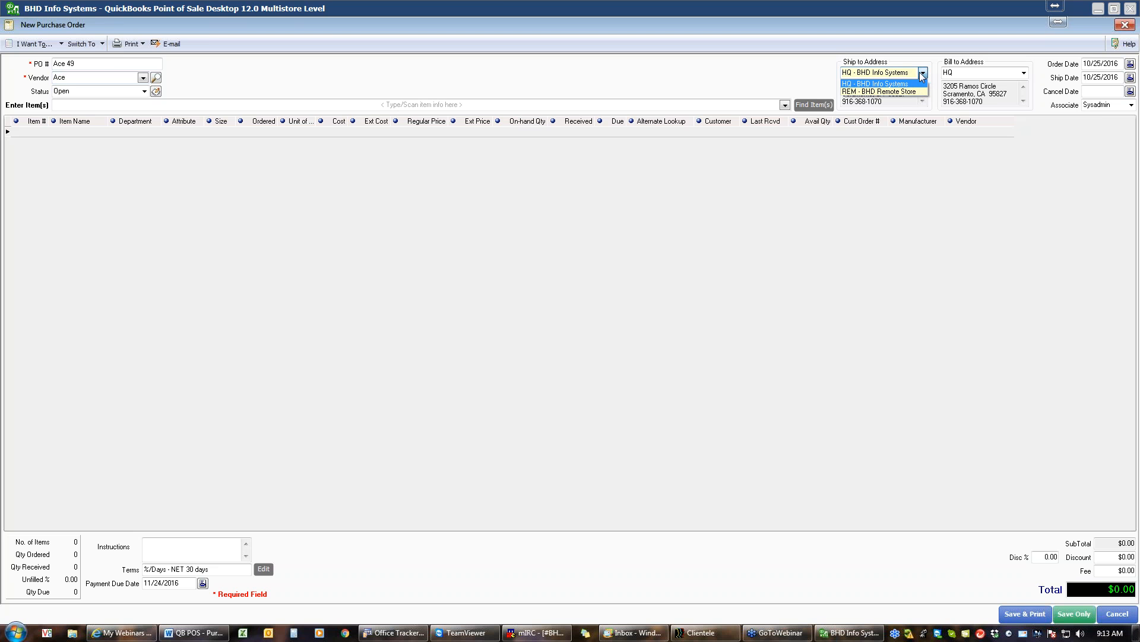
{"action": "left_click", "coordinate": [922, 76]}
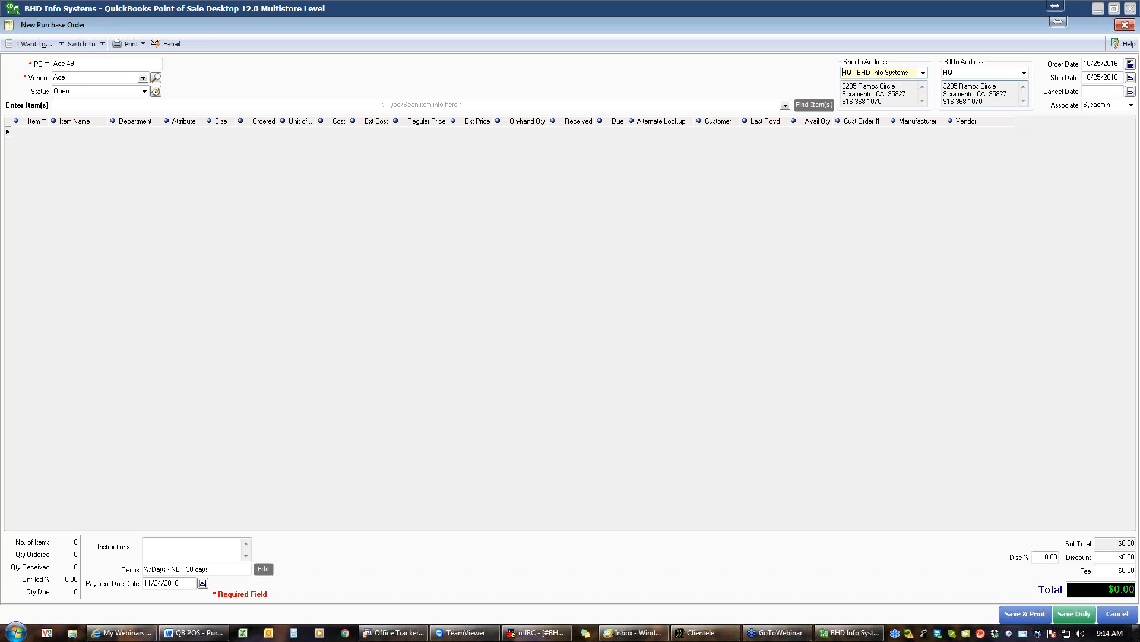
Step: Open the full item list from the purchase order's item search and go to its first items
{"action": "left_click", "coordinate": [535, 106]}
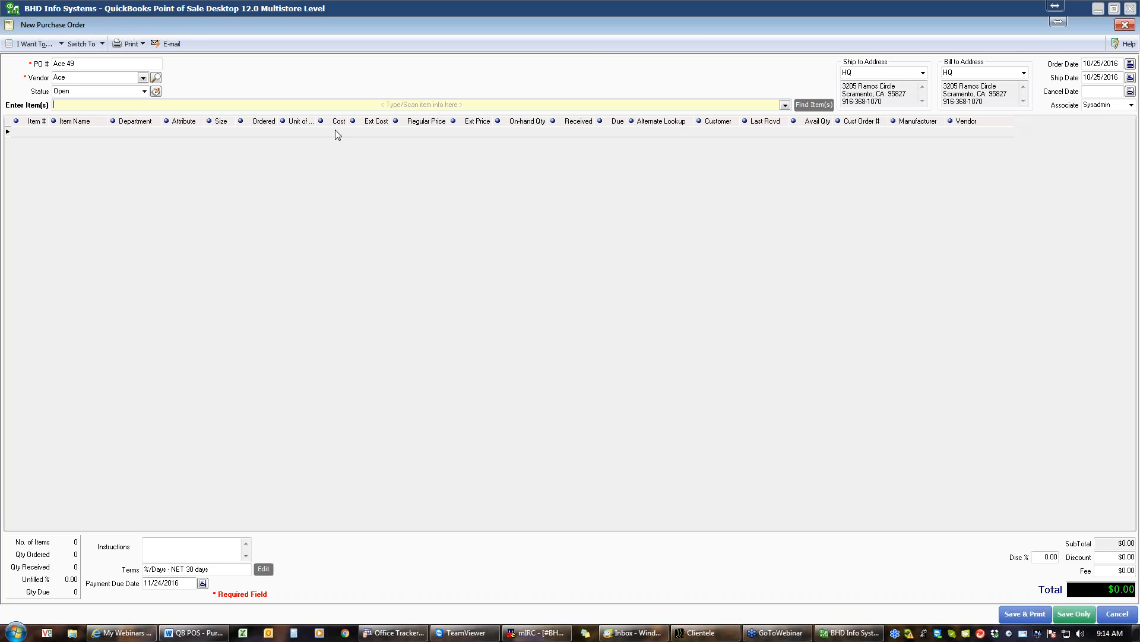
{"action": "left_click", "coordinate": [813, 108]}
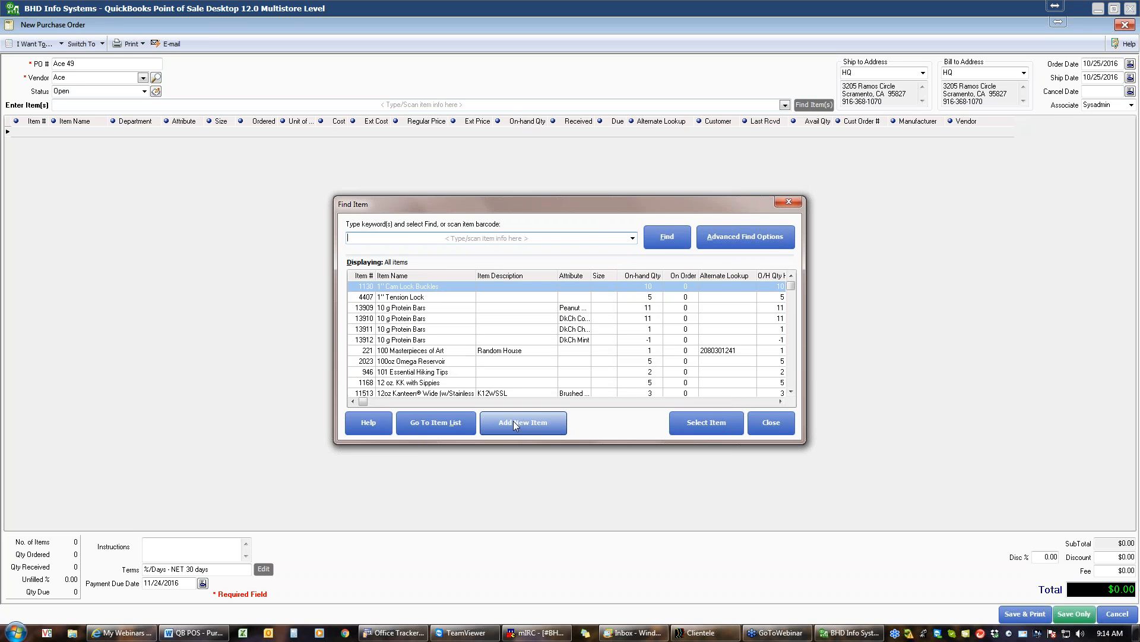
{"action": "left_click", "coordinate": [443, 423]}
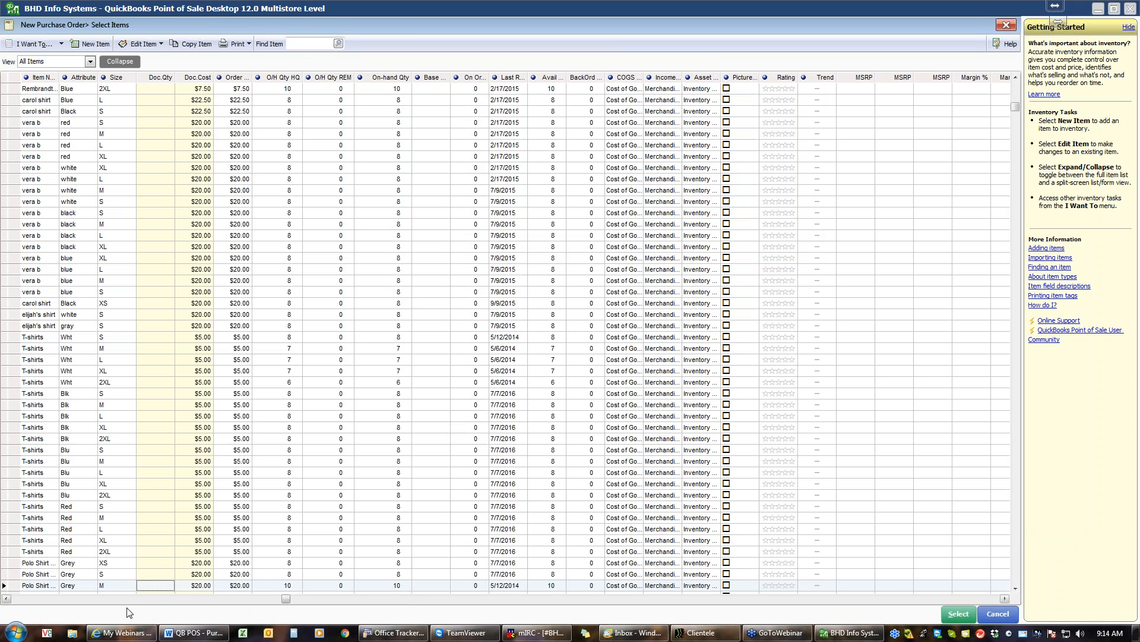
{"action": "left_click", "coordinate": [71, 600]}
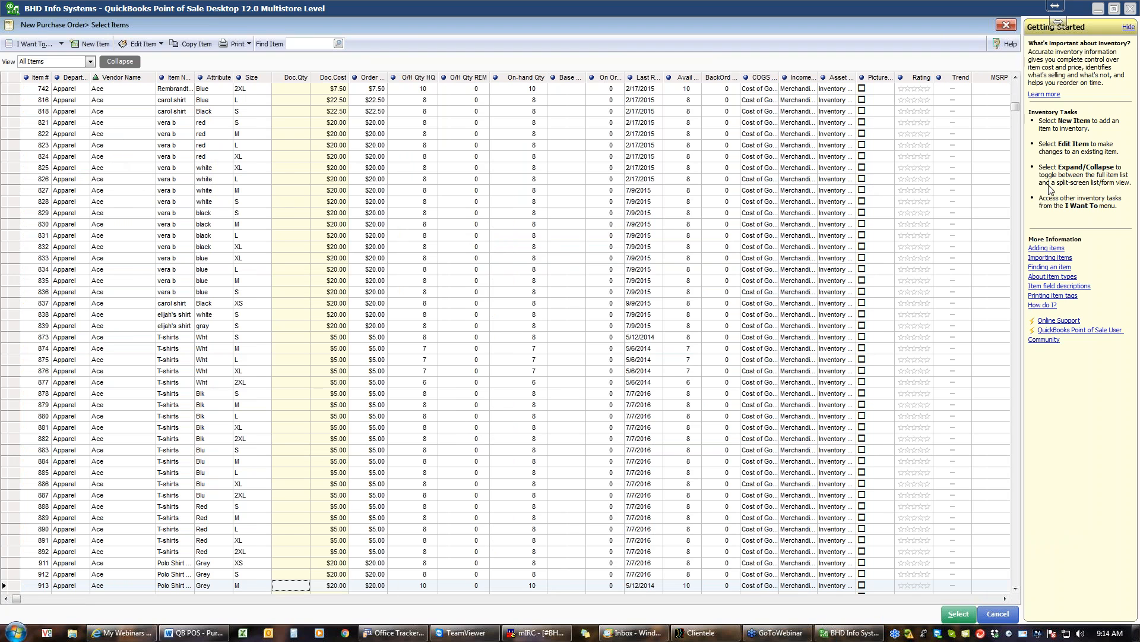
{"action": "left_click", "coordinate": [1015, 83]}
{"action": "left_click", "coordinate": [1015, 80]}
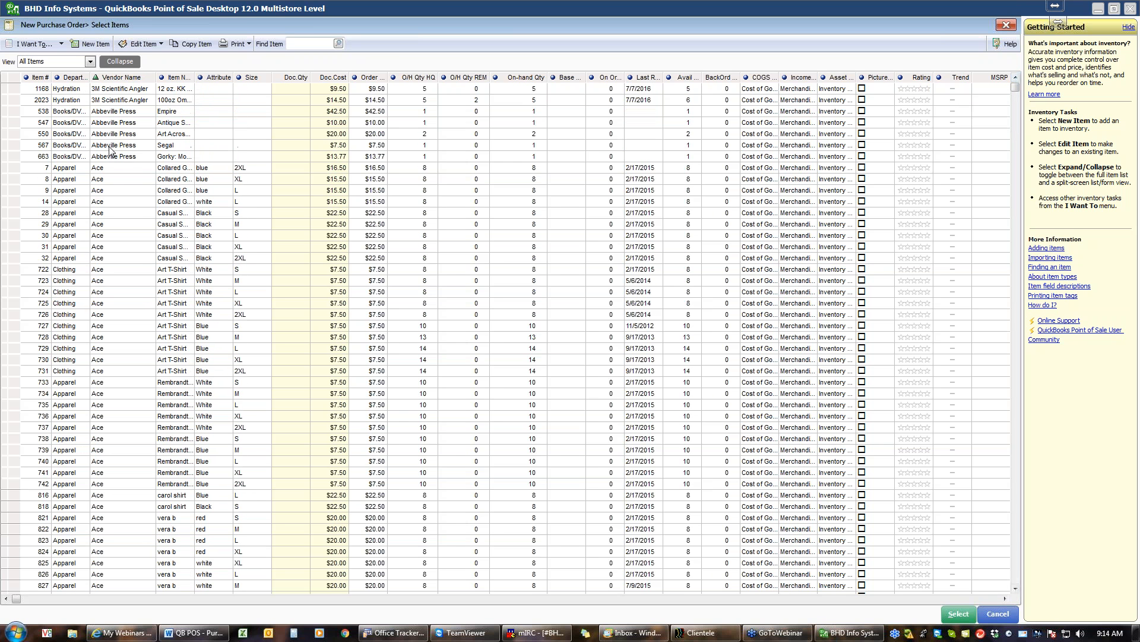
Step: Set Doc Qty to 2 for each Ace item from item 7 through item 726
{"action": "left_click", "coordinate": [297, 169]}
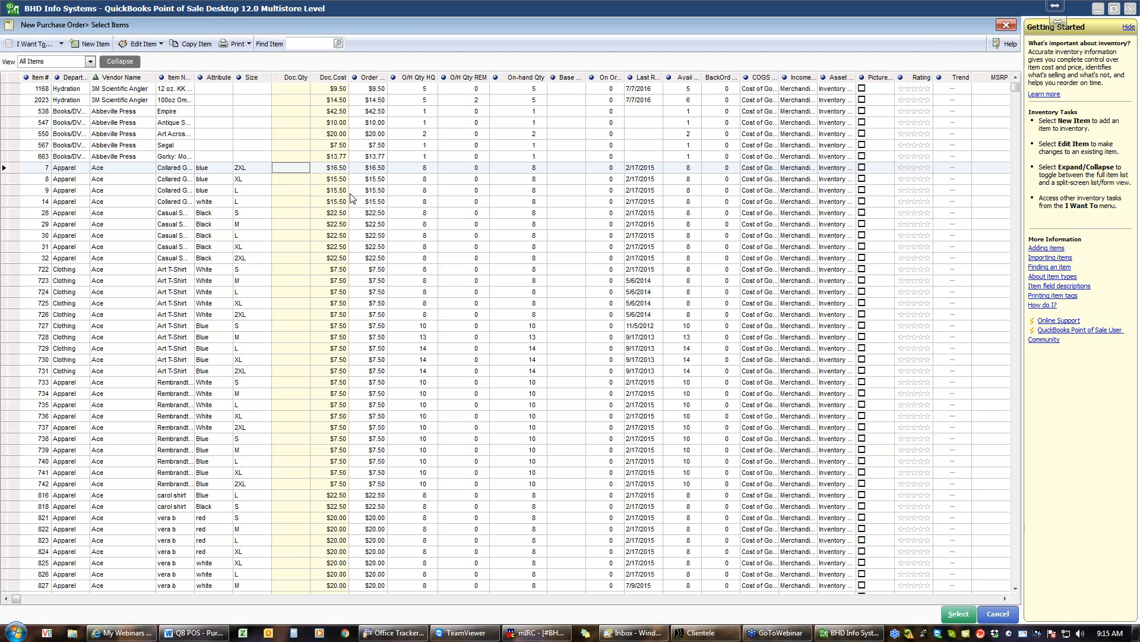
{"action": "type", "text": "2"}
{"action": "key", "text": "Return"}
{"action": "type", "text": "2"}
{"action": "key", "text": "Return"}
{"action": "type", "text": "2"}
{"action": "key", "text": "Return"}
{"action": "type", "text": "2"}
{"action": "key", "text": "Return"}
{"action": "type", "text": "2"}
{"action": "key", "text": "Return"}
{"action": "type", "text": "2"}
{"action": "key", "text": "Return"}
{"action": "type", "text": "2"}
{"action": "key", "text": "Return"}
{"action": "type", "text": "2"}
{"action": "key", "text": "Return"}
{"action": "type", "text": "2"}
{"action": "key", "text": "Return"}
{"action": "type", "text": "2"}
{"action": "key", "text": "Return"}
{"action": "type", "text": "2"}
{"action": "key", "text": "Return"}
{"action": "type", "text": "2"}
{"action": "key", "text": "Return"}
{"action": "type", "text": "2"}
{"action": "key", "text": "Return"}
{"action": "type", "text": "2"}
{"action": "key", "text": "Return"}
Step: Set Doc Qty to 2 for the blue L and black S carol shirts, items 816 and 818
{"action": "key", "text": "Down"}
{"action": "key", "text": "Down"}
{"action": "key", "text": "Down"}
{"action": "key", "text": "Down"}
{"action": "key", "text": "Down"}
{"action": "key", "text": "Down"}
{"action": "key", "text": "Down"}
{"action": "key", "text": "Down"}
{"action": "key", "text": "Down"}
{"action": "key", "text": "Down"}
{"action": "key", "text": "Down"}
{"action": "key", "text": "Down"}
{"action": "key", "text": "Down"}
{"action": "key", "text": "Down"}
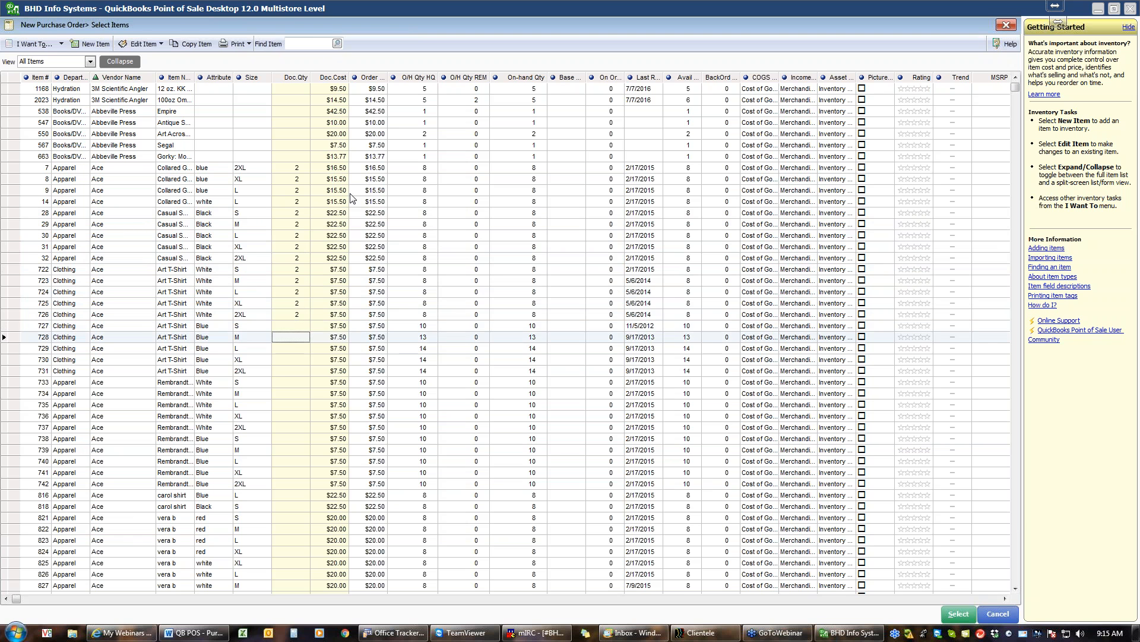
{"action": "key", "text": "Down"}
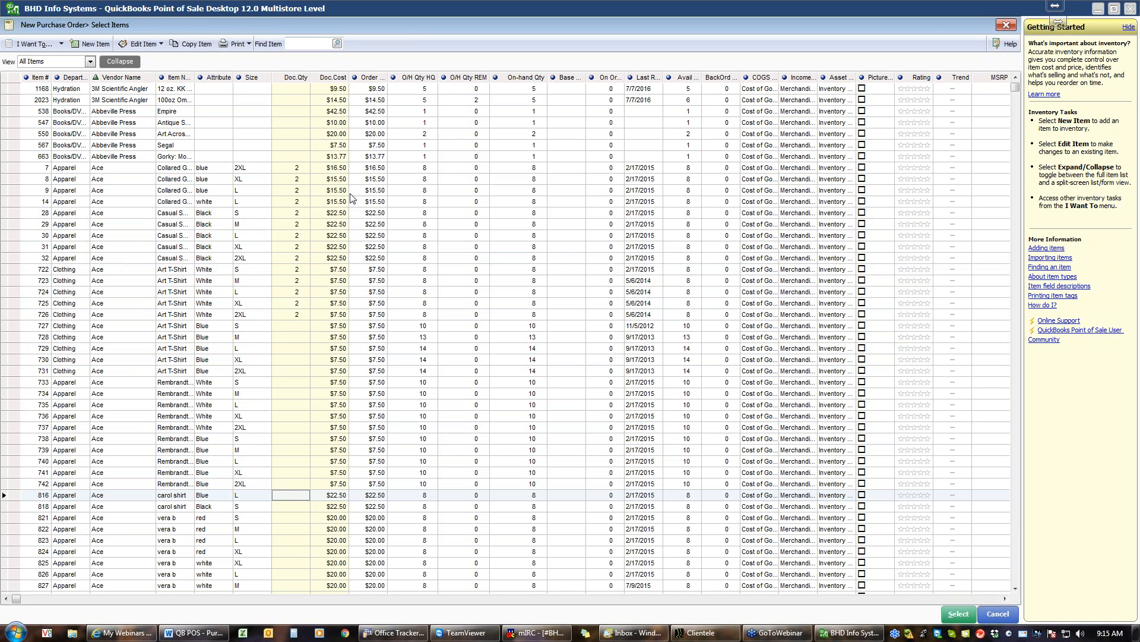
{"action": "type", "text": "2"}
{"action": "key", "text": "Down"}
{"action": "type", "text": "2"}
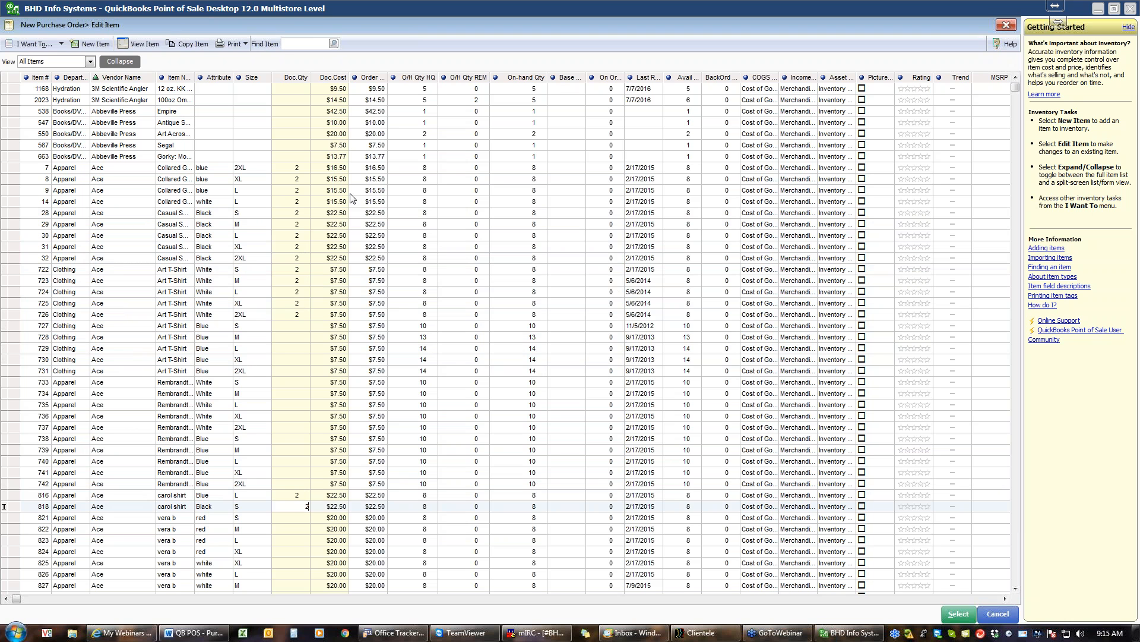
{"action": "key", "text": "Down"}
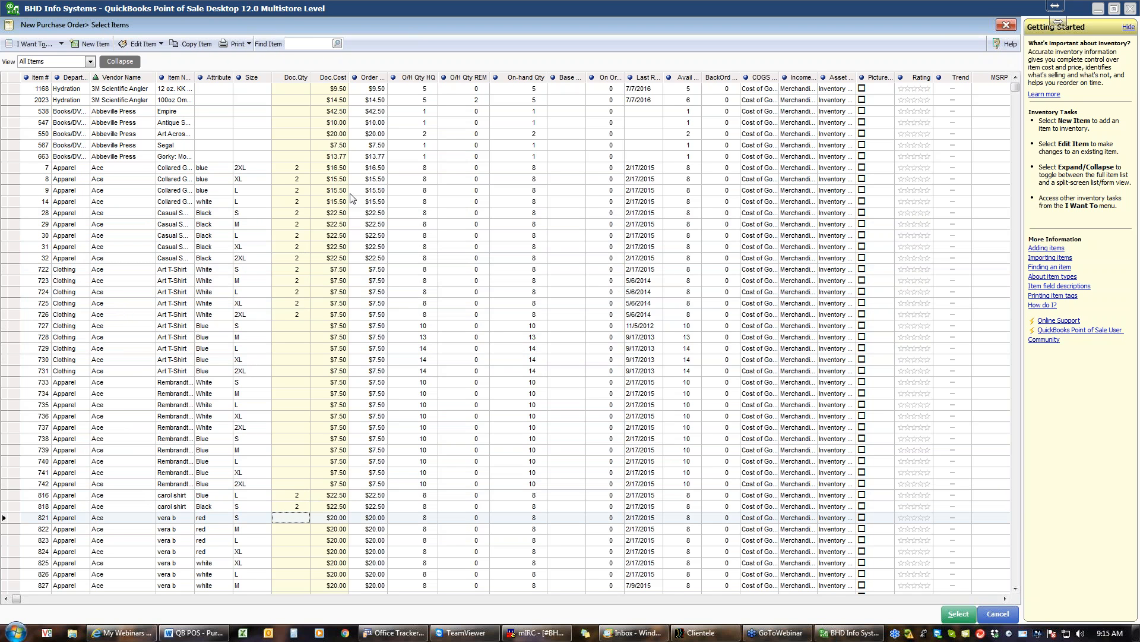
Step: Set Doc Qty to 2 for the red vera b items and the white XL, L and M ones, items 821 through 827
{"action": "key", "text": "2"}
{"action": "key", "text": "Down"}
{"action": "key", "text": "2"}
{"action": "key", "text": "Down"}
{"action": "key", "text": "2"}
{"action": "key", "text": "Down"}
{"action": "key", "text": "2"}
{"action": "key", "text": "Down"}
{"action": "key", "text": "2"}
{"action": "key", "text": "Down"}
{"action": "key", "text": "2"}
{"action": "key", "text": "Down"}
{"action": "type", "text": "2"}
{"action": "key", "text": "Down"}
Step: Set Doc Qty to 2 for the remaining vera b items and the black XS carol shirt, items 828 through 837
{"action": "scroll", "coordinate": [350, 196], "scroll_direction": "down", "scroll_amount": 5}
{"action": "scroll", "coordinate": [350, 223], "scroll_direction": "down", "scroll_amount": 7}
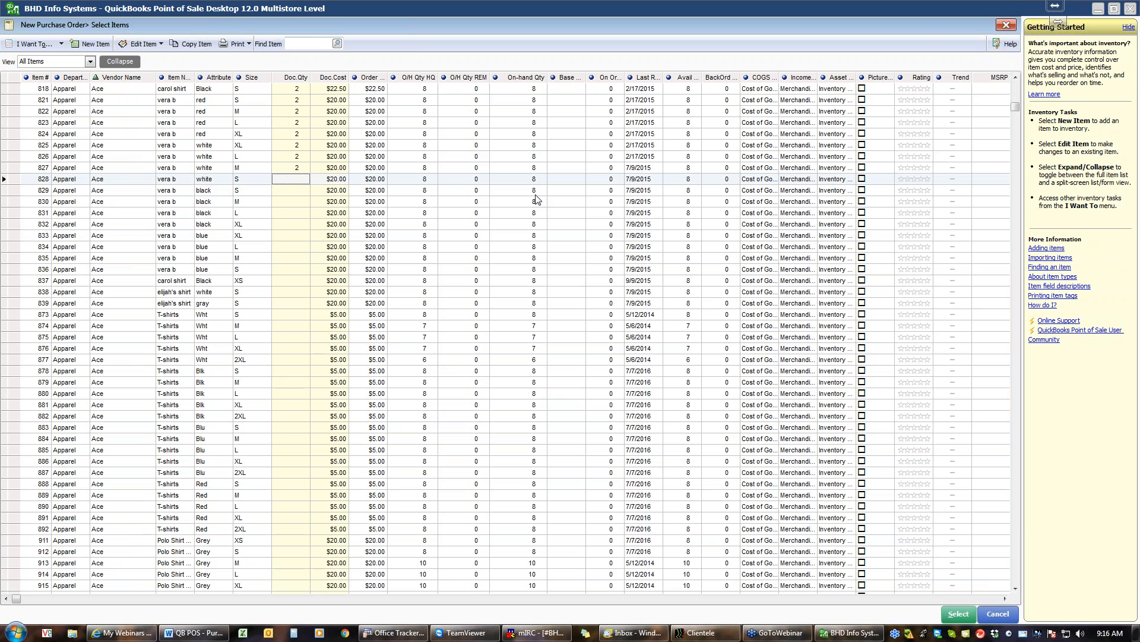
{"action": "type", "text": "2"}
{"action": "key", "text": "Return"}
{"action": "type", "text": "2"}
{"action": "key", "text": "Return"}
{"action": "type", "text": "2"}
{"action": "key", "text": "Return"}
{"action": "type", "text": "2 2"}
{"action": "key", "text": "Return"}
{"action": "type", "text": "2"}
{"action": "key", "text": "Return"}
{"action": "type", "text": "2"}
{"action": "key", "text": "Return"}
{"action": "type", "text": "2"}
{"action": "key", "text": "Return"}
{"action": "type", "text": "2"}
{"action": "key", "text": "Return"}
{"action": "type", "text": "2"}
{"action": "key", "text": "Return"}
Step: Set Doc Qty to 3 for the white T-shirts in sizes M, L and XL, items 874 through 876
{"action": "key", "text": "Down"}
{"action": "key", "text": "Down"}
{"action": "key", "text": "Down"}
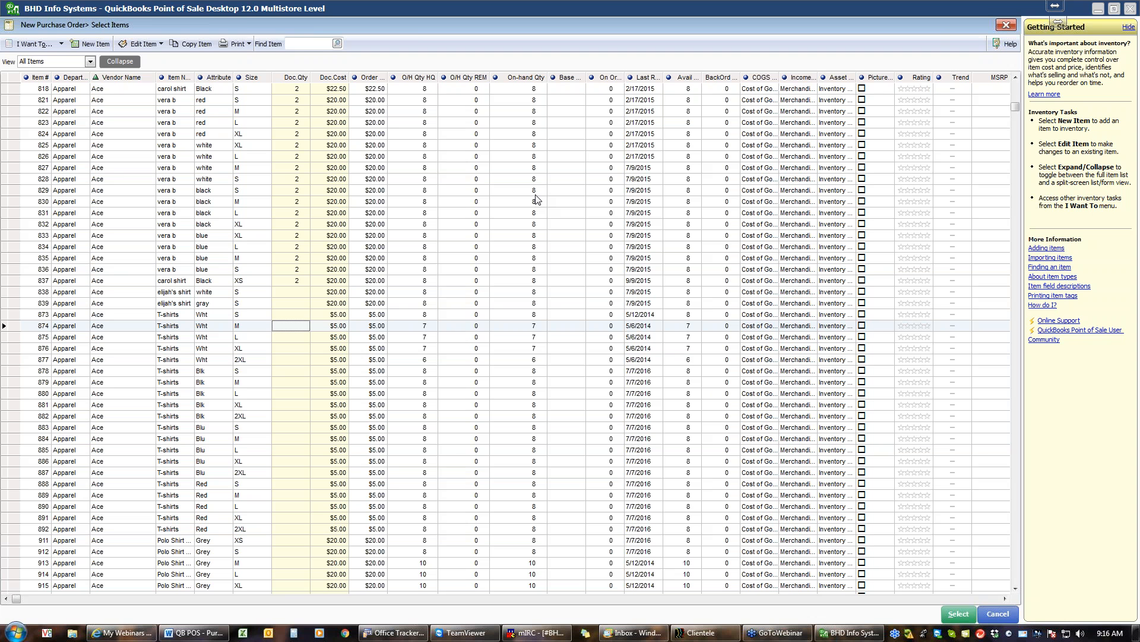
{"action": "type", "text": "3"}
{"action": "key", "text": "Return"}
{"action": "type", "text": "3"}
{"action": "key", "text": "Return"}
{"action": "type", "text": "3"}
{"action": "key", "text": "Return"}
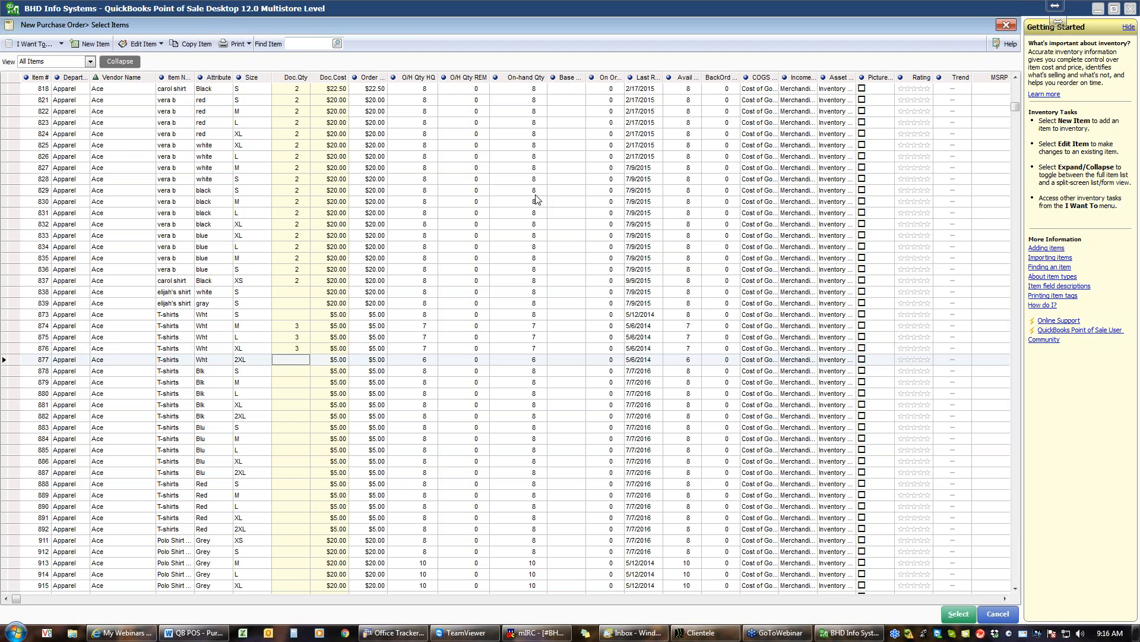
Step: Set Doc Qty to 5 for the grey 2XL and blue S polo shirts, items 916 and 917
{"action": "scroll", "coordinate": [536, 199], "scroll_direction": "down", "scroll_amount": 4}
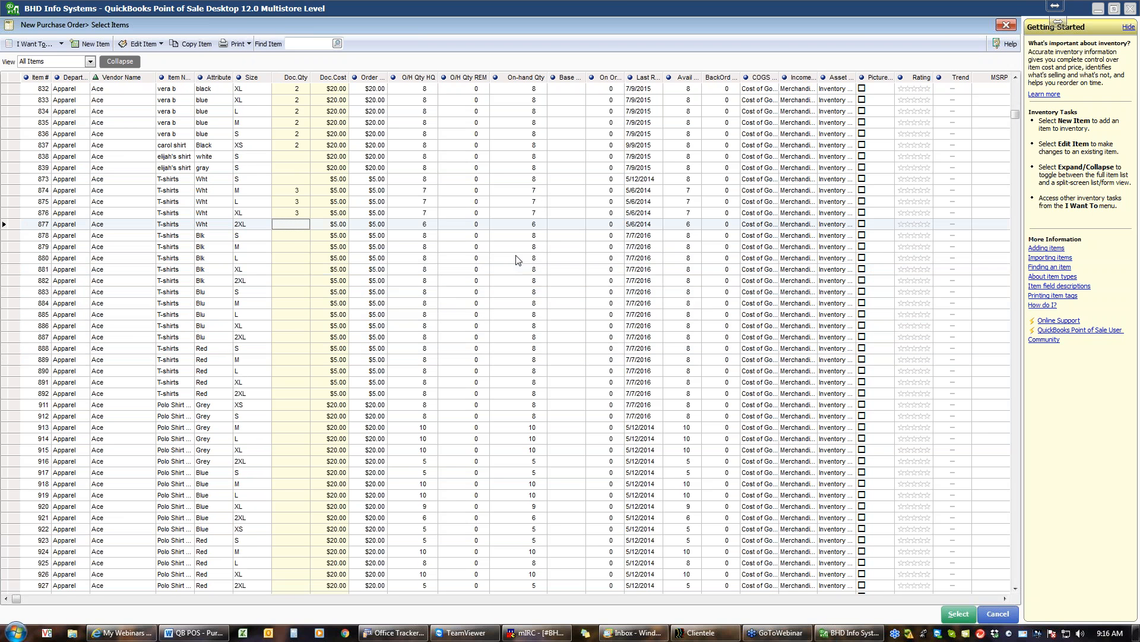
{"action": "scroll", "coordinate": [516, 260], "scroll_direction": "down", "scroll_amount": 2}
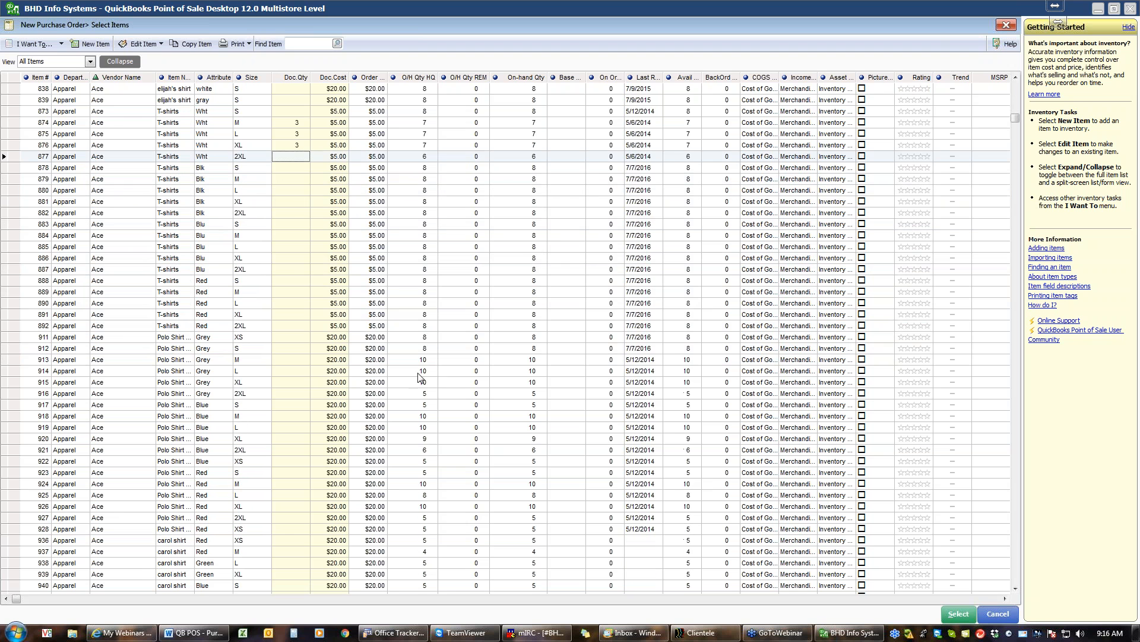
{"action": "left_click", "coordinate": [303, 396]}
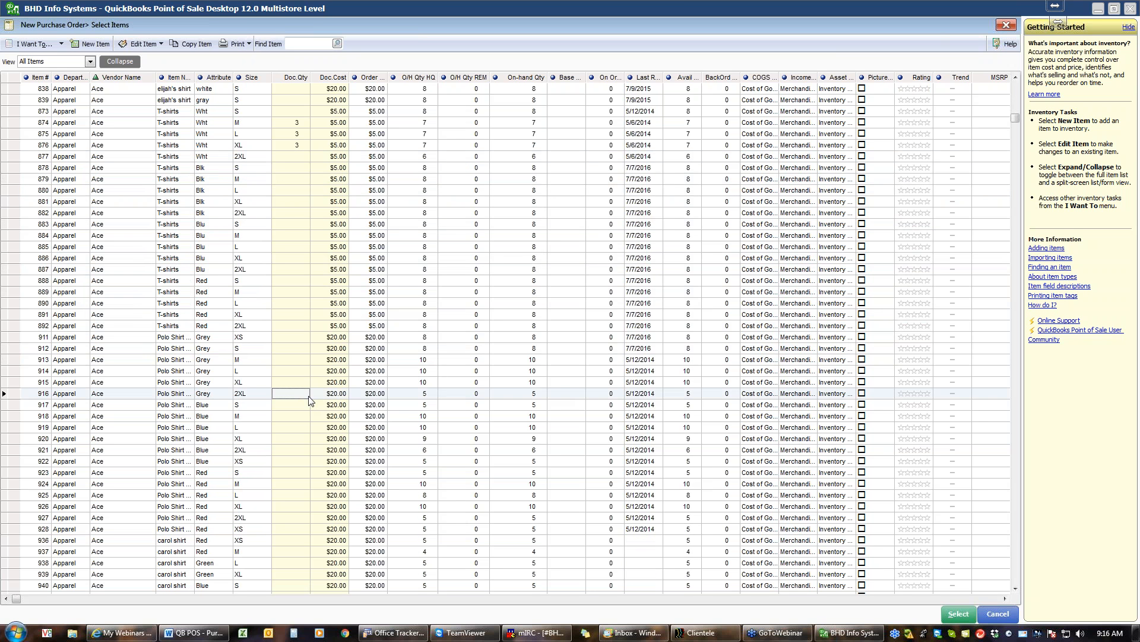
{"action": "key", "text": "Down"}
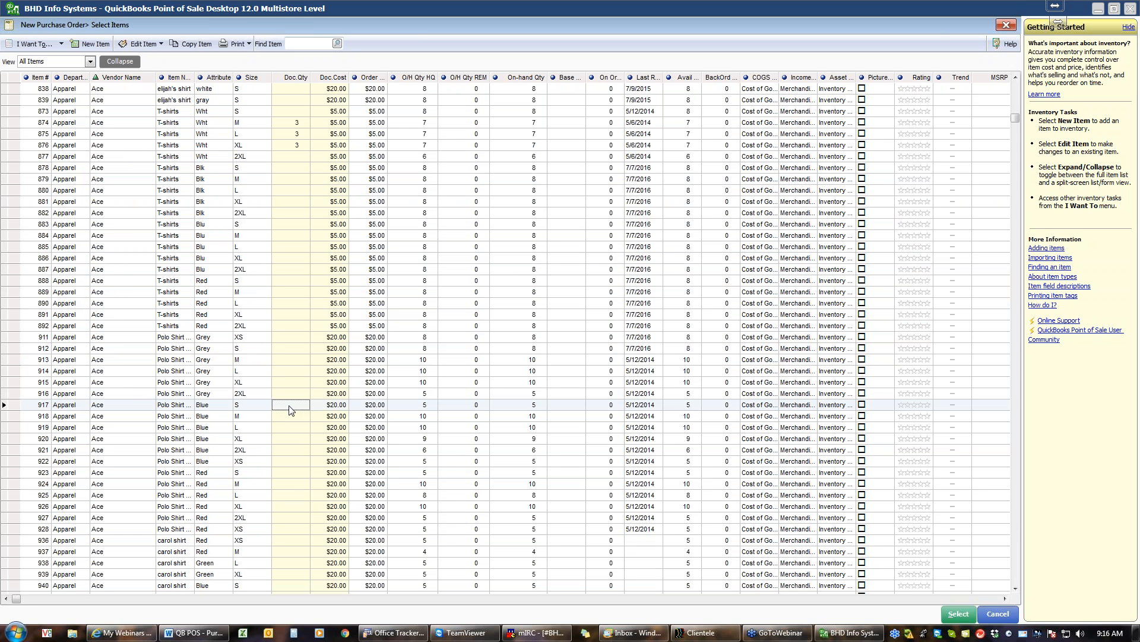
{"action": "key", "text": "Up"}
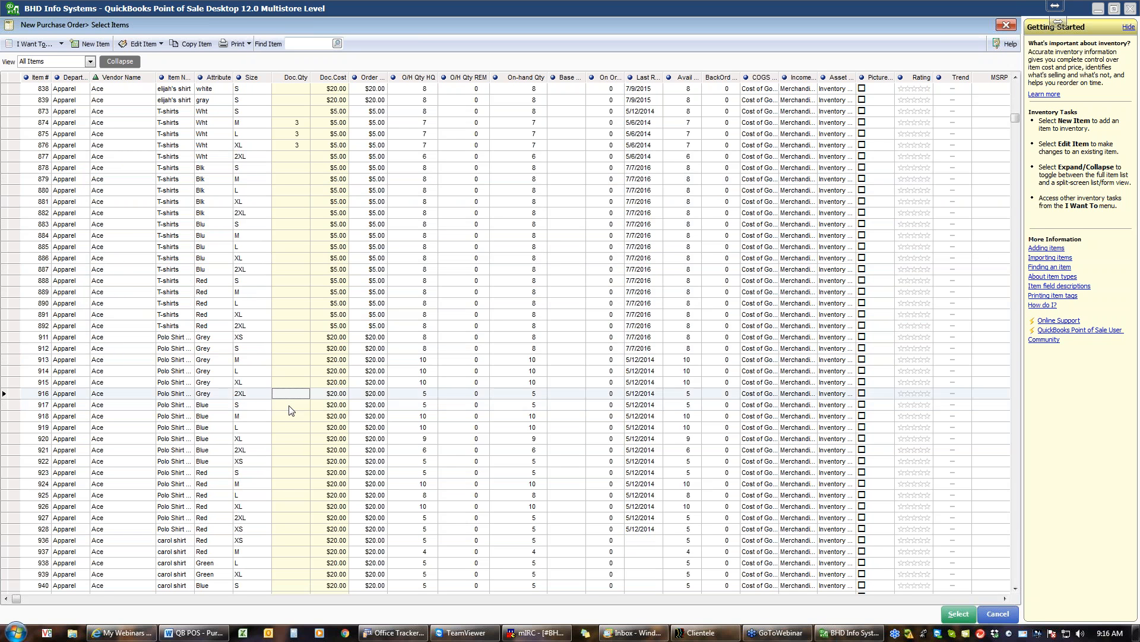
{"action": "type", "text": "5"}
{"action": "key", "text": "Down"}
{"action": "type", "text": "5"}
{"action": "key", "text": "Down"}
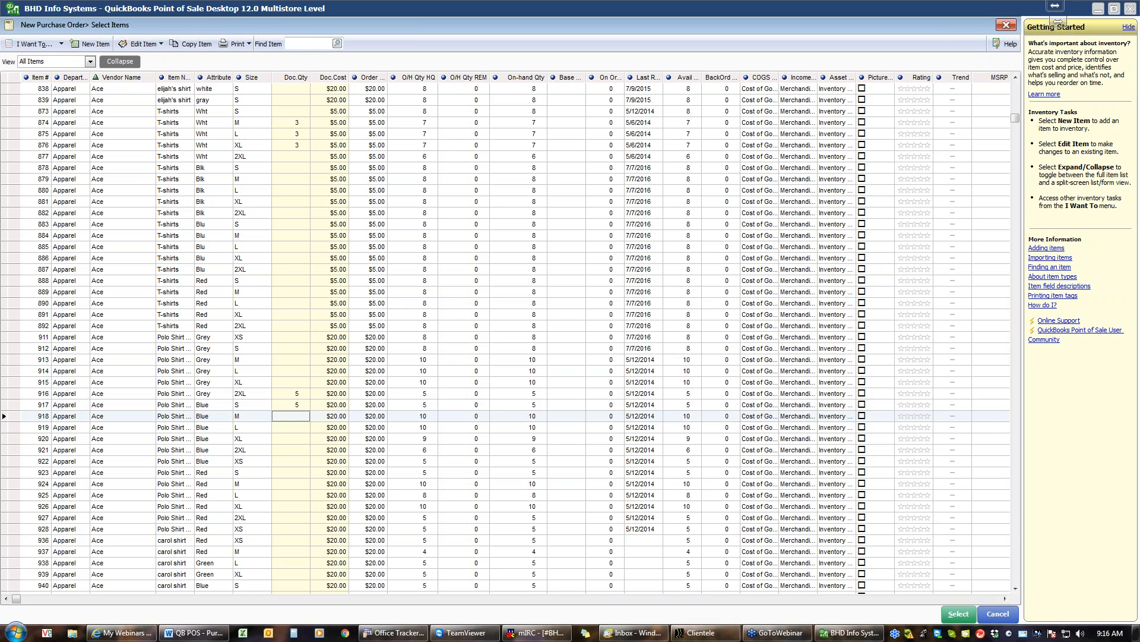
Step: Set Doc Qty to 4 for the blue 2XL polo shirt and to 5 for the blue XS and red S ones
{"action": "left_click", "coordinate": [296, 461]}
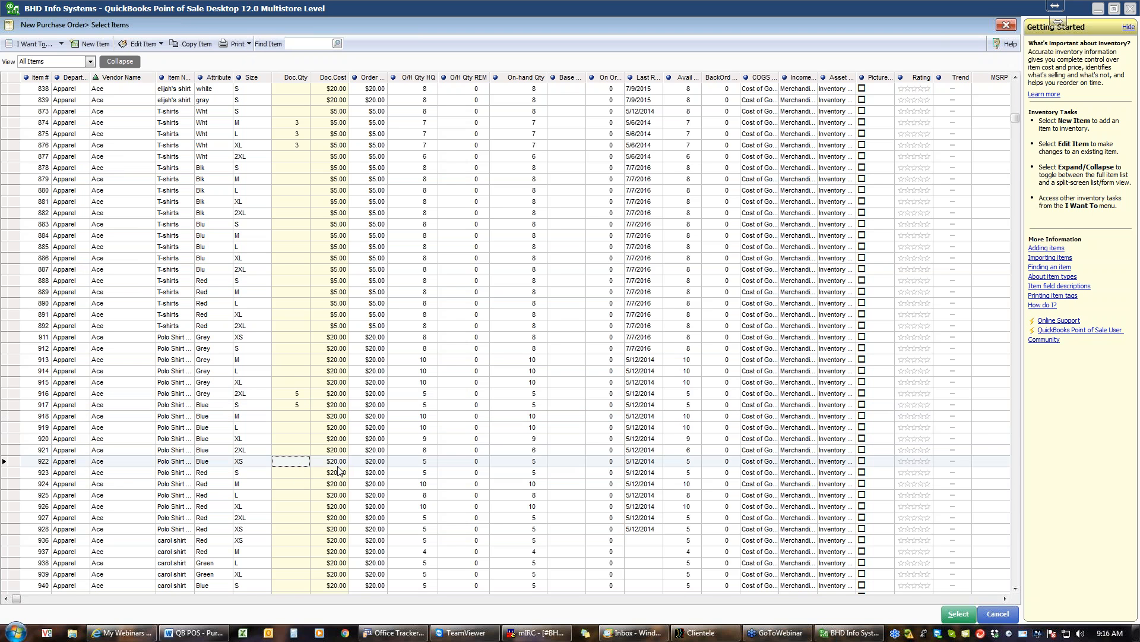
{"action": "key", "text": "Up"}
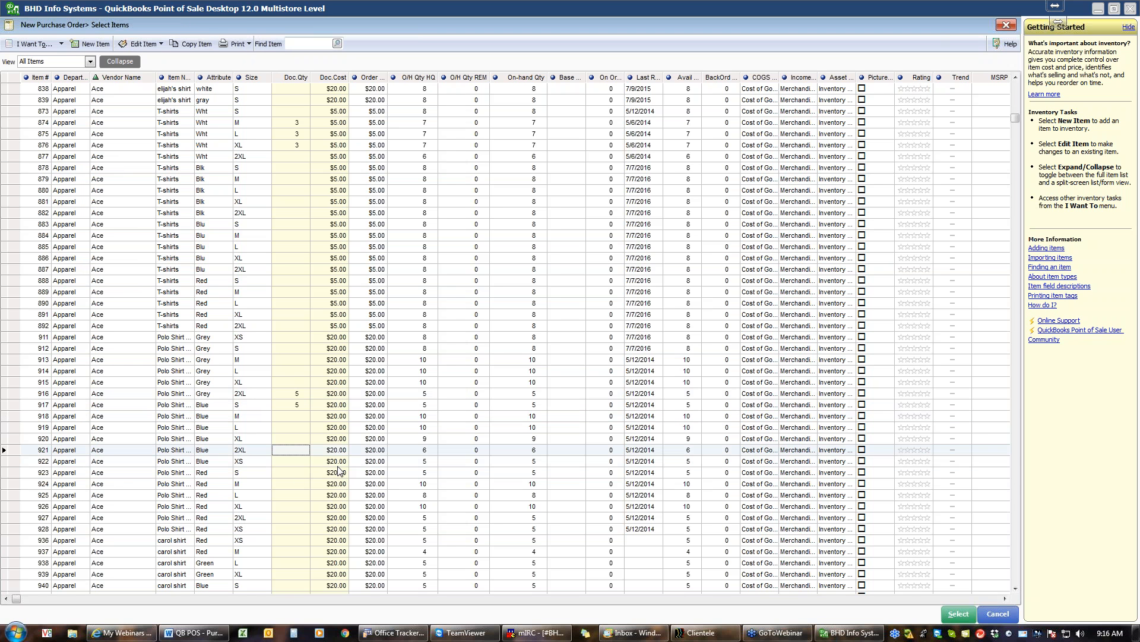
{"action": "type", "text": "4"}
{"action": "key", "text": "Down"}
{"action": "type", "text": "5"}
{"action": "key", "text": "Down"}
{"action": "type", "text": "5"}
{"action": "key", "text": "Down"}
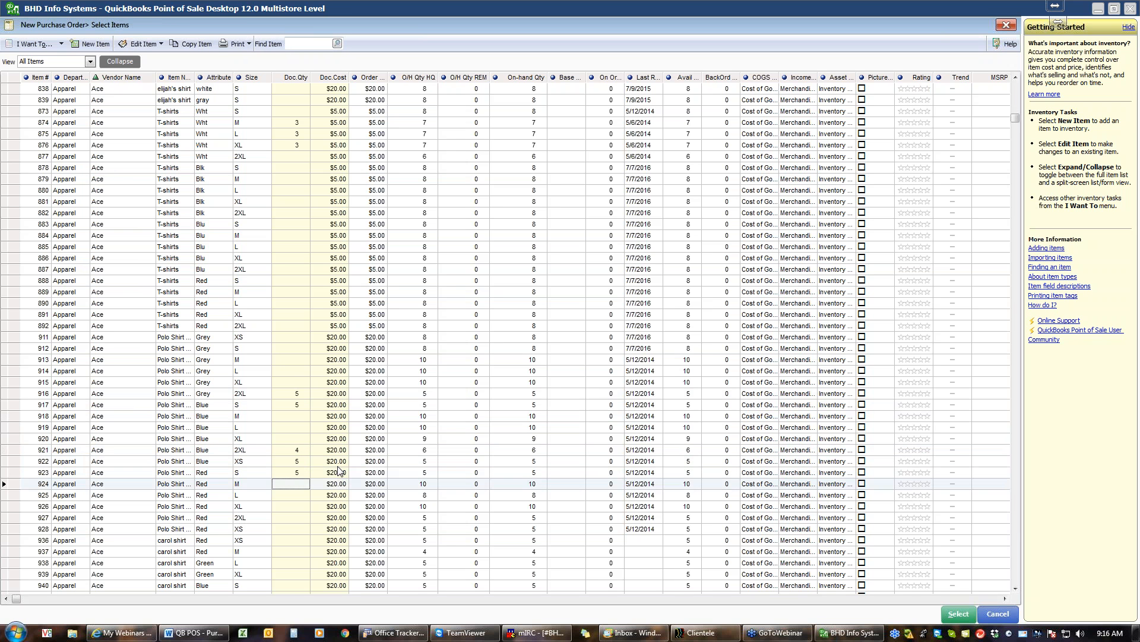
Step: Set Doc Qty to 3 for all black, white and blue Casual Slacks, items 966 through 977
{"action": "scroll", "coordinate": [339, 471], "scroll_direction": "down", "scroll_amount": 4}
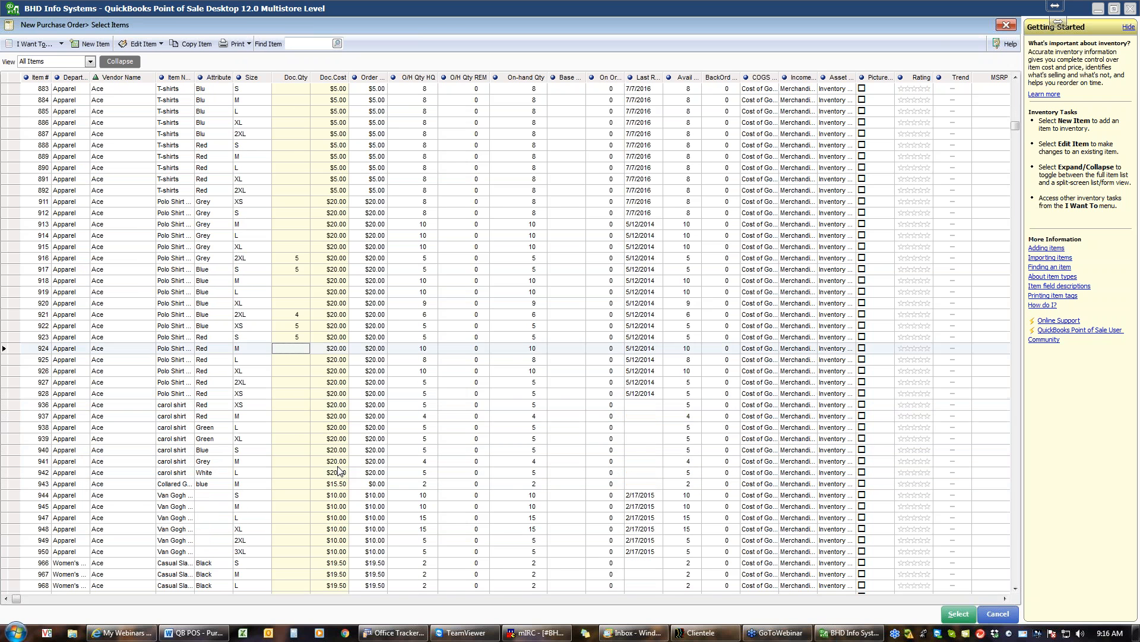
{"action": "scroll", "coordinate": [338, 471], "scroll_direction": "down", "scroll_amount": 3}
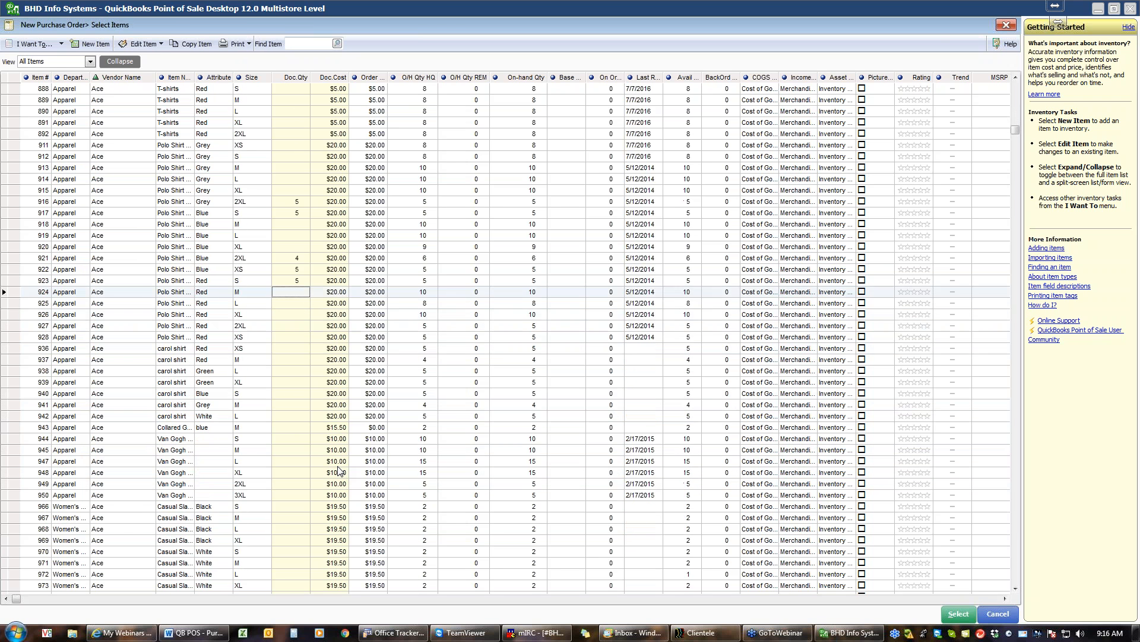
{"action": "scroll", "coordinate": [339, 471], "scroll_direction": "down", "scroll_amount": 1}
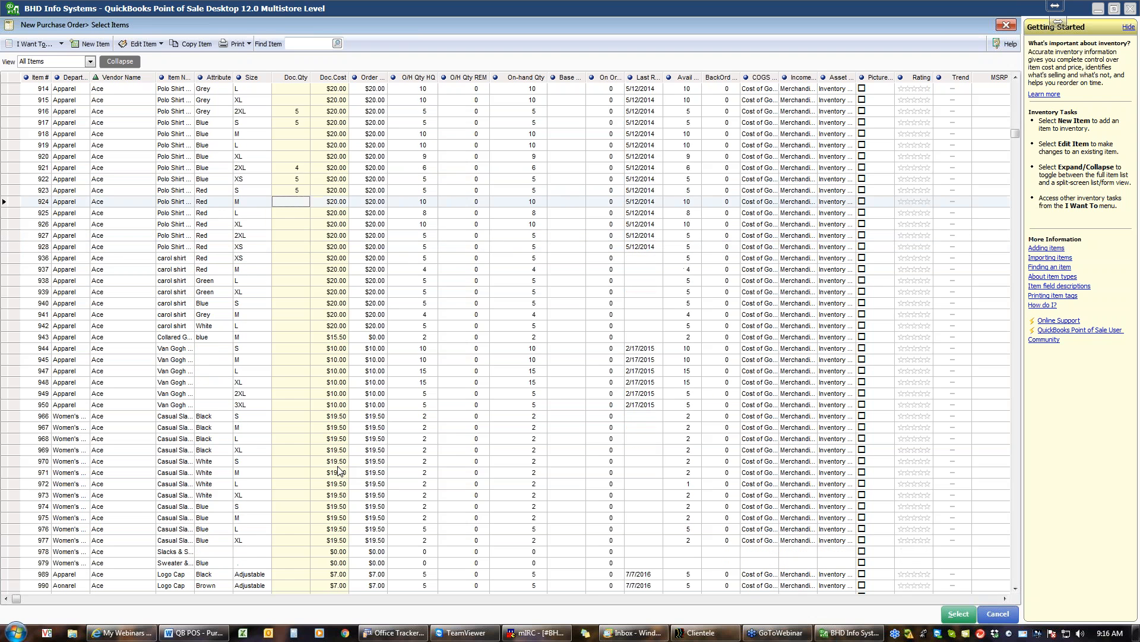
{"action": "scroll", "coordinate": [339, 471], "scroll_direction": "down", "scroll_amount": 1}
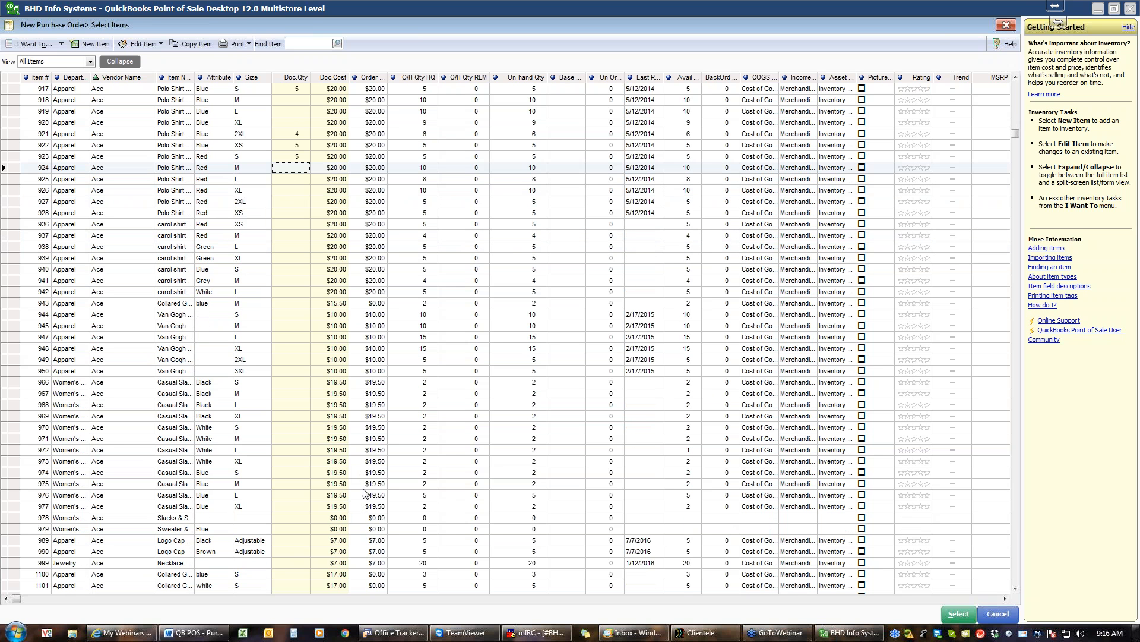
{"action": "left_click", "coordinate": [296, 385]}
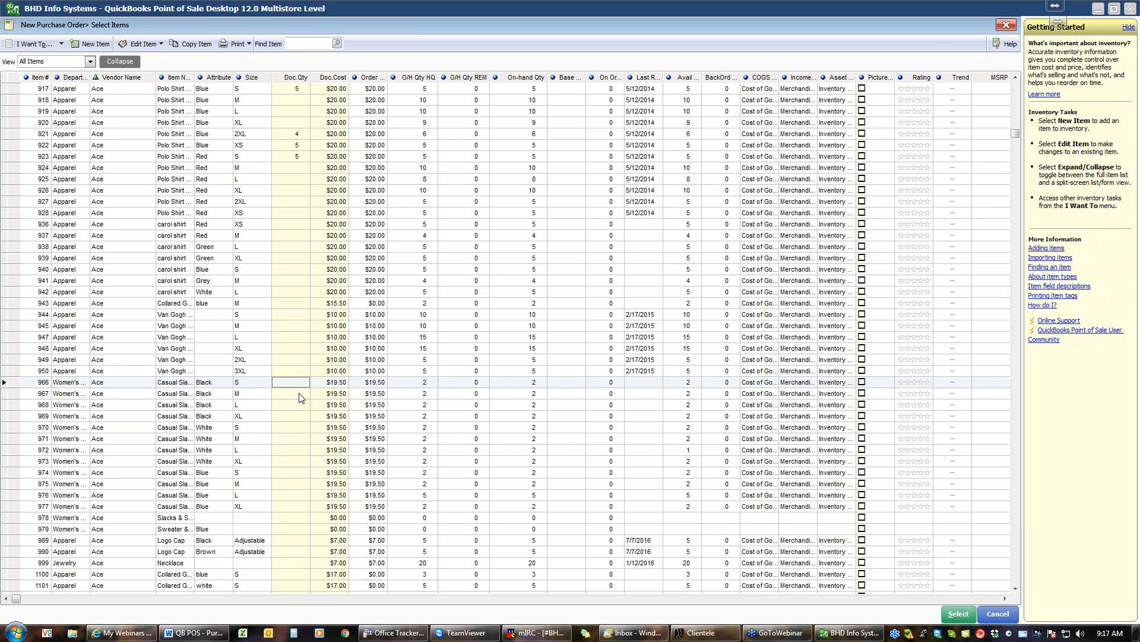
{"action": "type", "text": "3"}
{"action": "key", "text": "Down"}
{"action": "type", "text": "3"}
{"action": "key", "text": "Down"}
{"action": "type", "text": "3"}
{"action": "key", "text": "Down"}
{"action": "type", "text": "3"}
{"action": "key", "text": "Down"}
{"action": "type", "text": "3"}
{"action": "key", "text": "Down"}
{"action": "type", "text": "3"}
{"action": "key", "text": "Down"}
{"action": "type", "text": "3"}
{"action": "key", "text": "Down"}
{"action": "type", "text": "3"}
{"action": "key", "text": "Down"}
{"action": "type", "text": "3"}
{"action": "key", "text": "Down"}
{"action": "type", "text": "3"}
{"action": "key", "text": "Down"}
{"action": "type", "text": "3"}
{"action": "key", "text": "Down"}
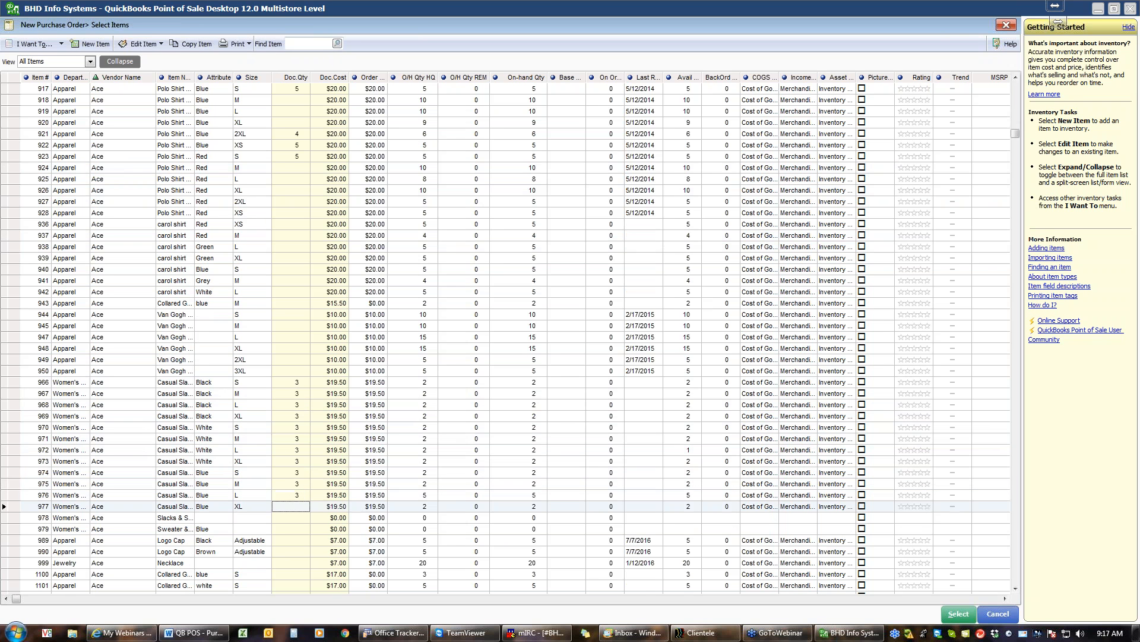
{"action": "type", "text": "3"}
{"action": "key", "text": "Down"}
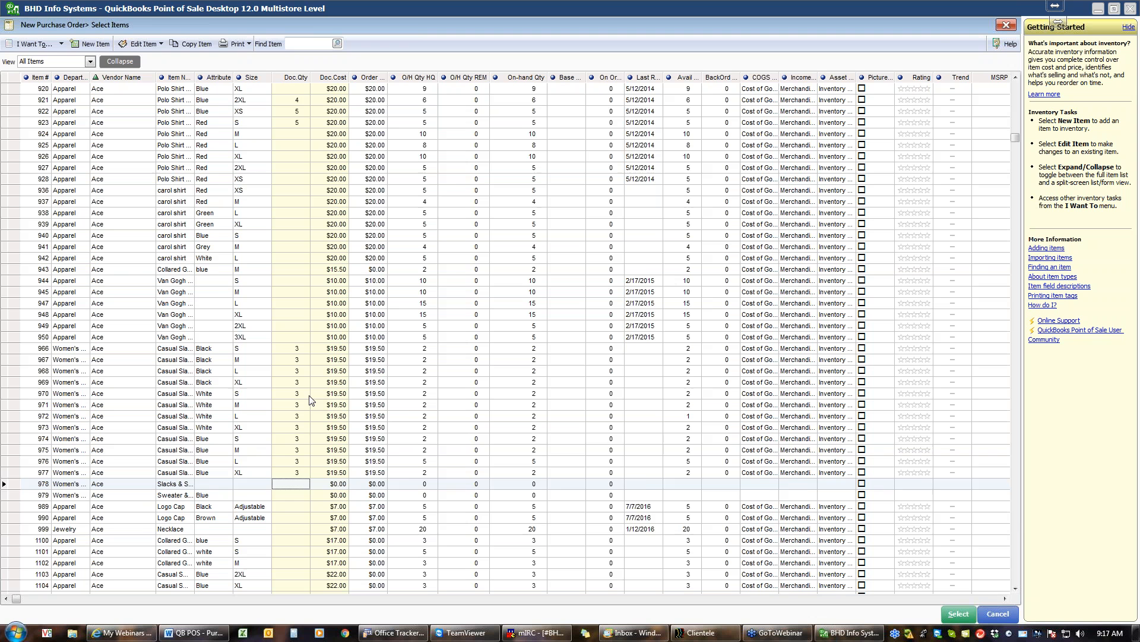
Step: Add the items with entered quantities to the purchase order
{"action": "scroll", "coordinate": [307, 395], "scroll_direction": "down", "scroll_amount": 3}
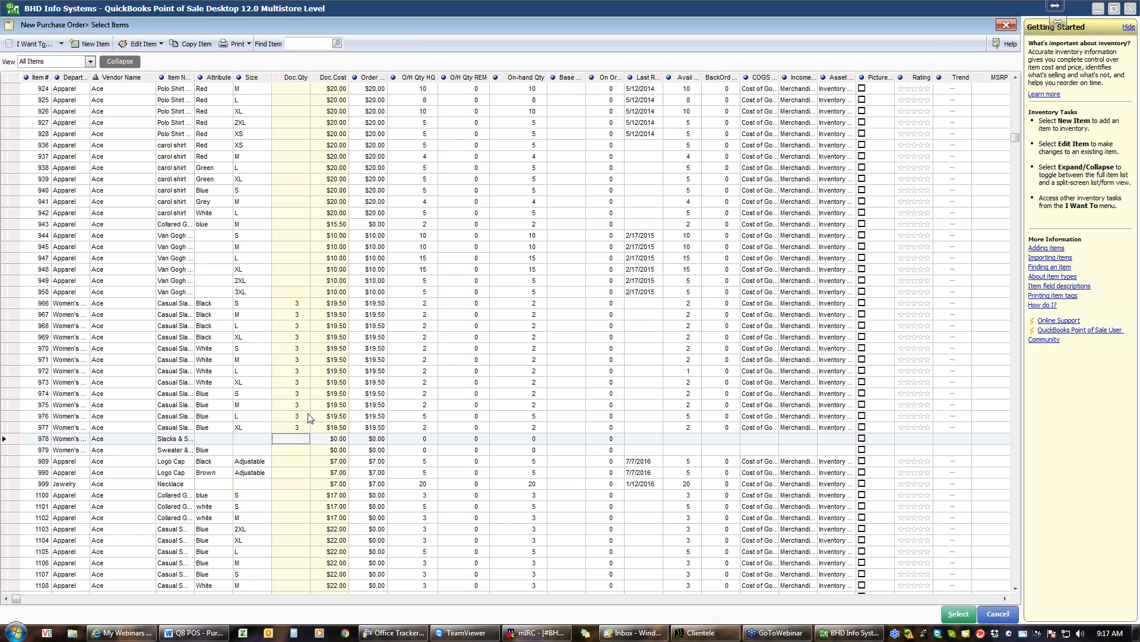
{"action": "left_click", "coordinate": [957, 615]}
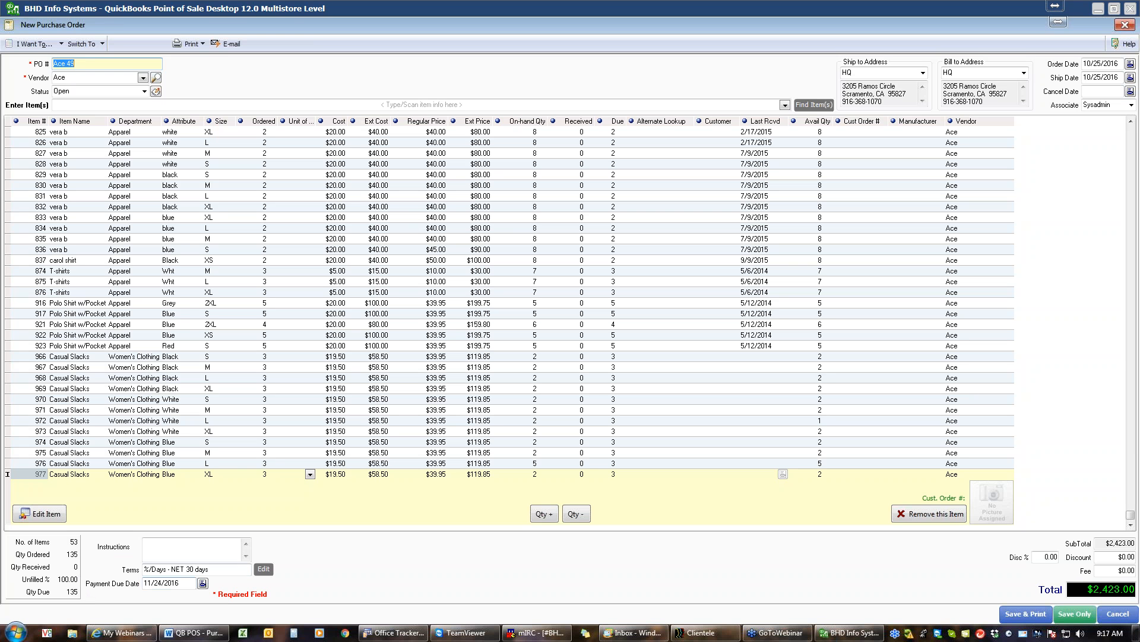
{"action": "left_click", "coordinate": [236, 541]}
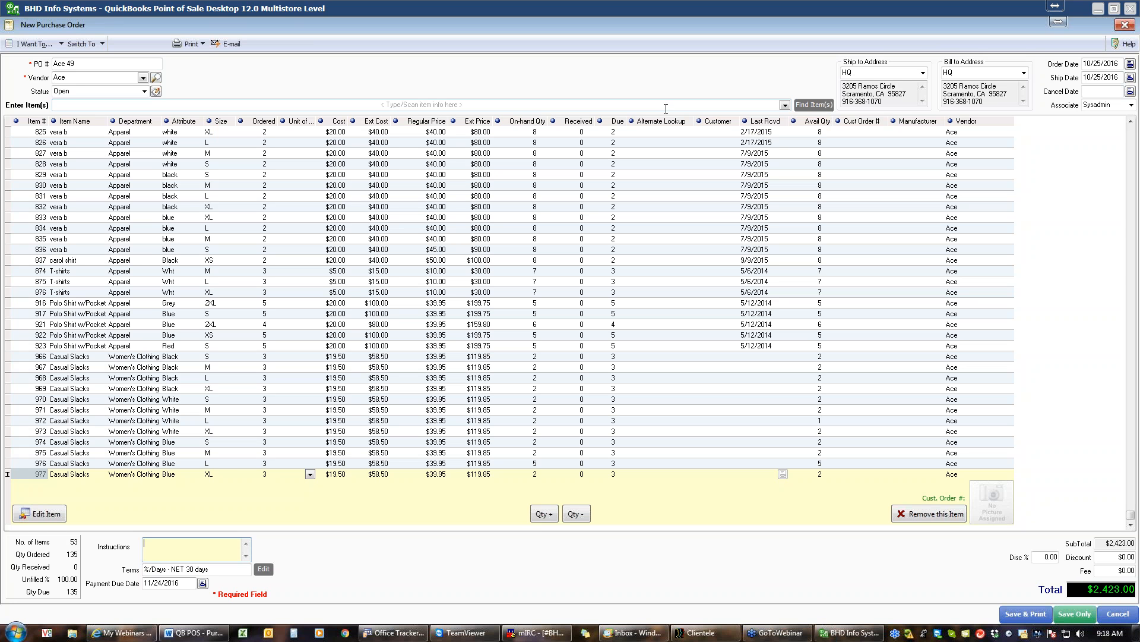
Step: Start adding a new inventory item from the purchase order and set its department to Gadgets
{"action": "left_click", "coordinate": [784, 105]}
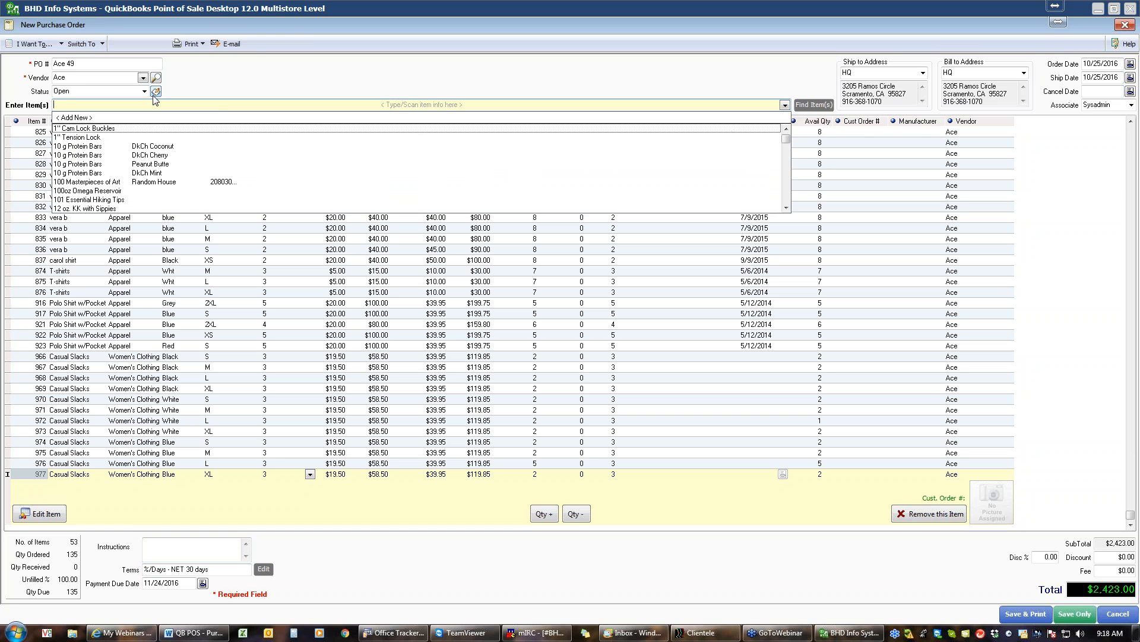
{"action": "left_click", "coordinate": [154, 119]}
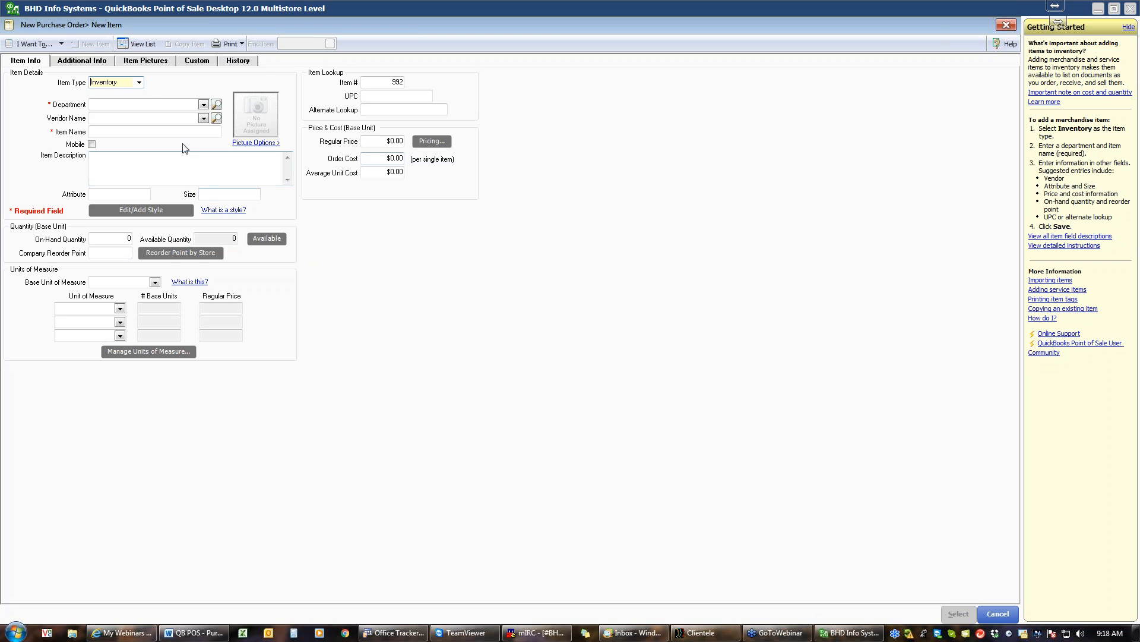
{"action": "left_click", "coordinate": [204, 105]}
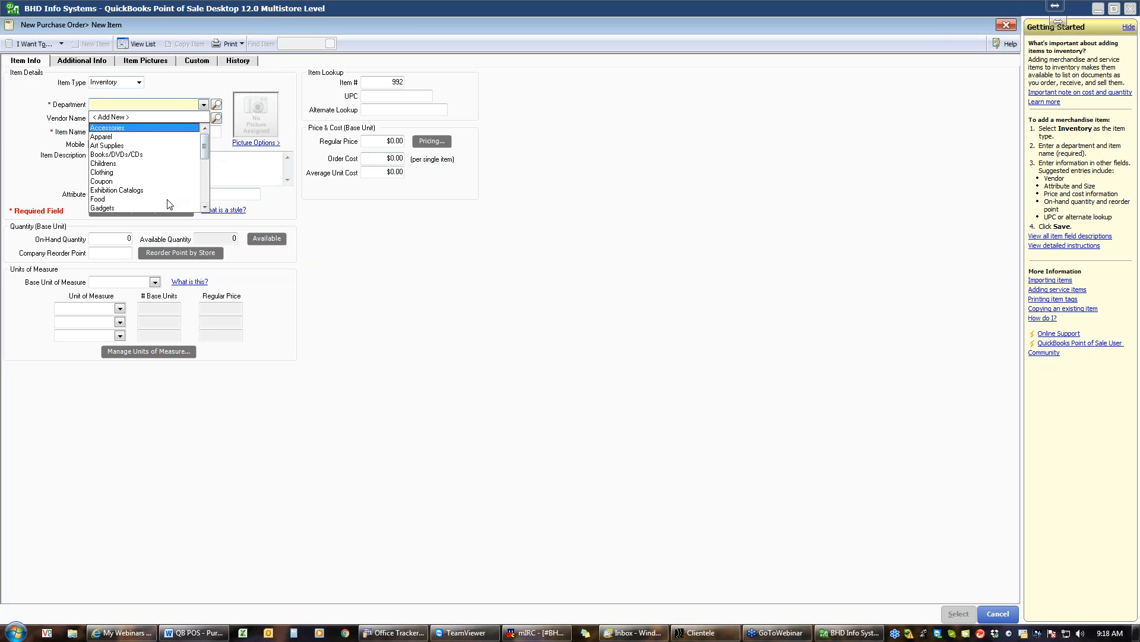
{"action": "left_click_drag", "start_coordinate": [206, 155], "coordinate": [208, 163]}
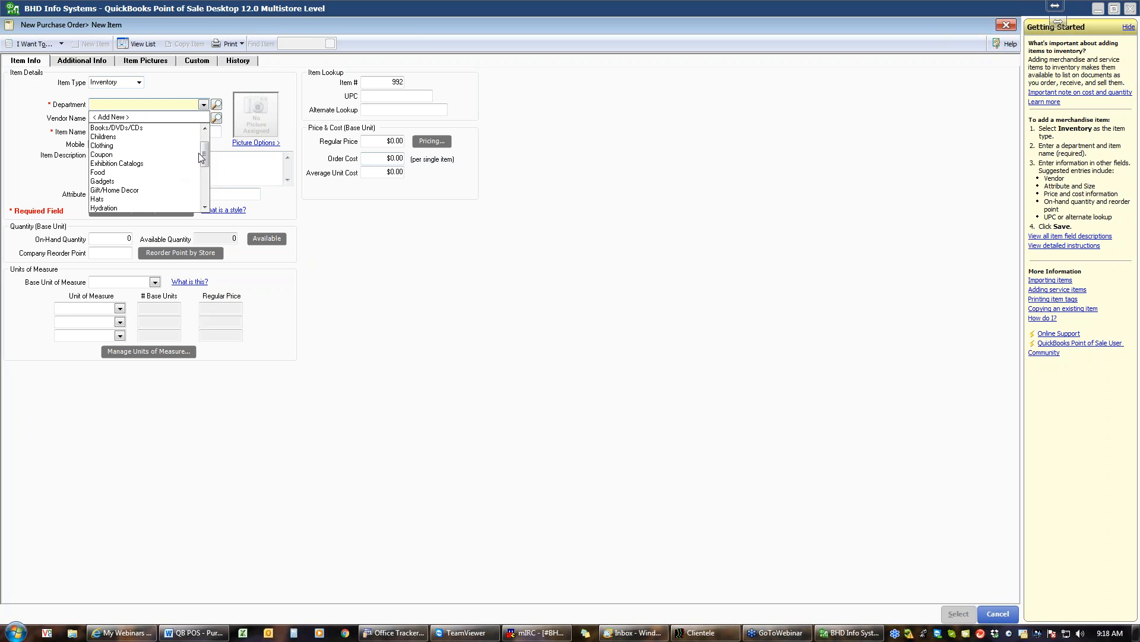
{"action": "left_click_drag", "start_coordinate": [205, 158], "coordinate": [207, 201]}
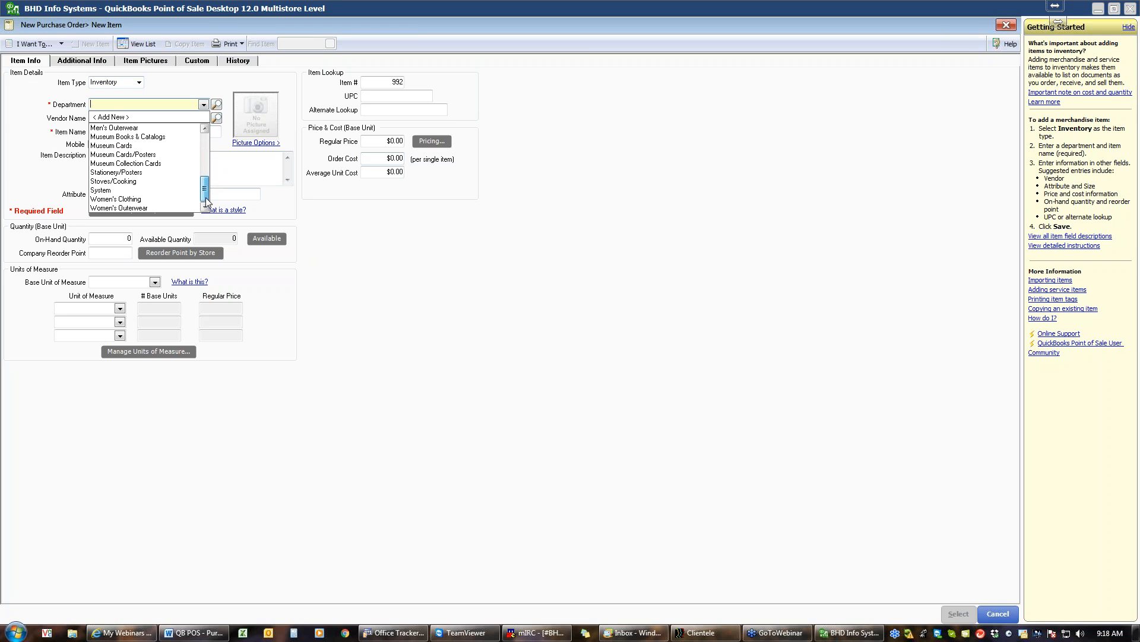
{"action": "left_click_drag", "start_coordinate": [206, 197], "coordinate": [207, 161]}
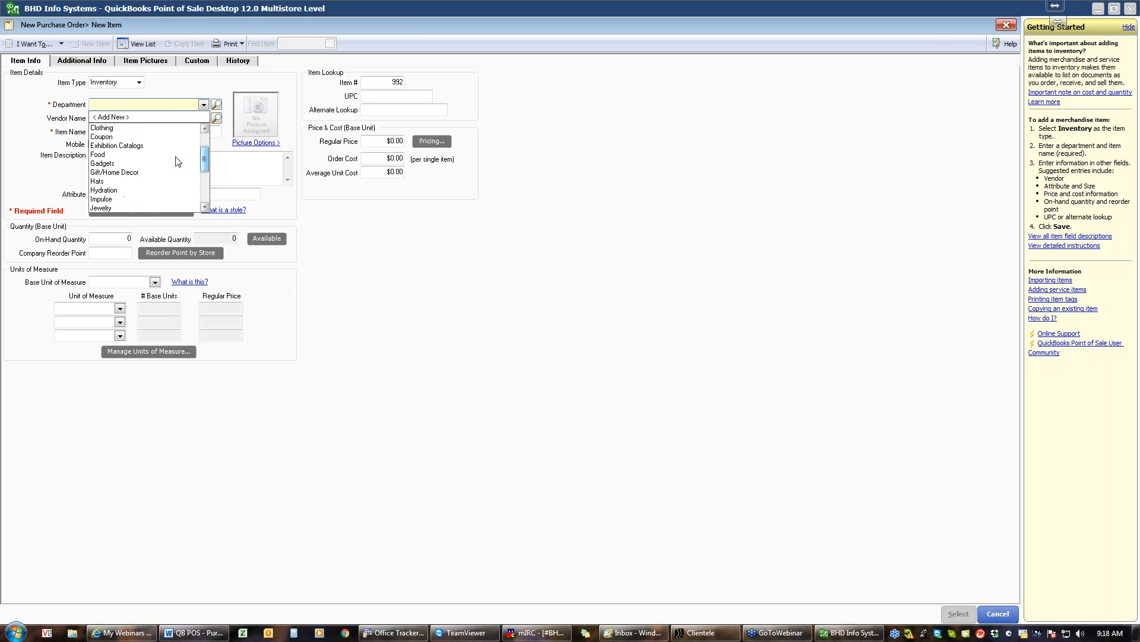
{"action": "left_click", "coordinate": [114, 165]}
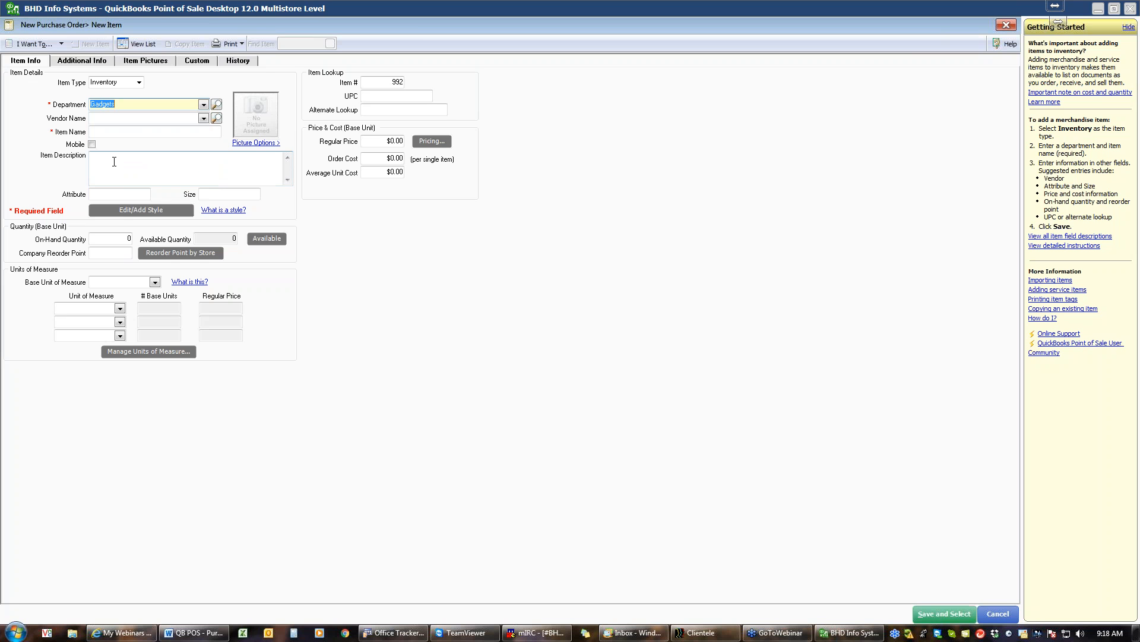
Step: Set the new item's vendor to Ace and its item name to Brass Whistle
{"action": "left_click", "coordinate": [203, 118]}
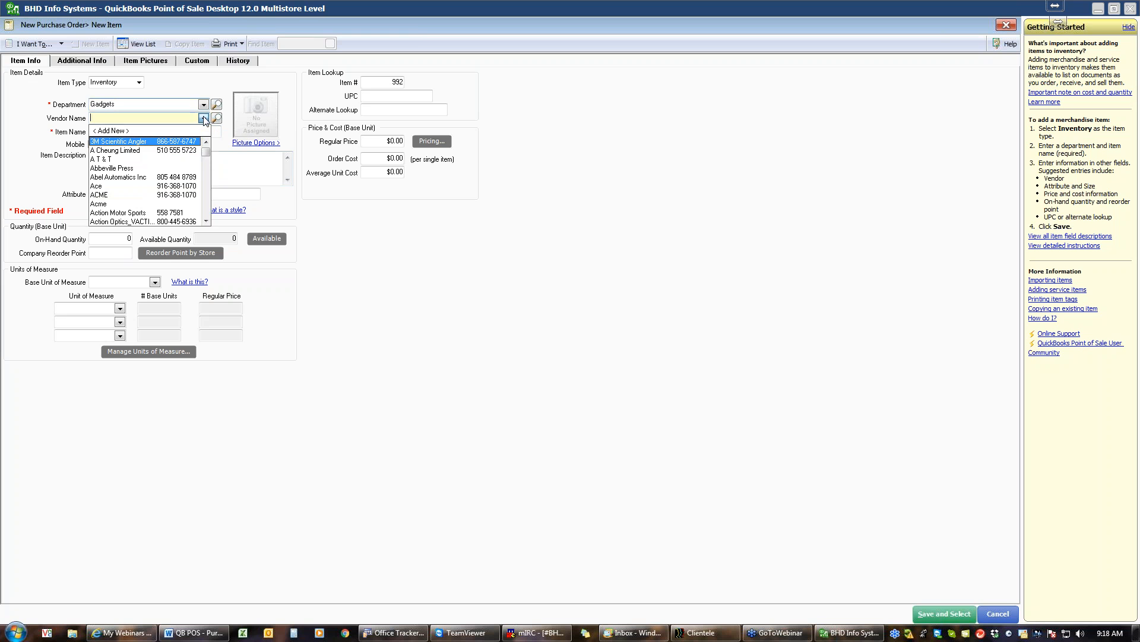
{"action": "left_click", "coordinate": [107, 187]}
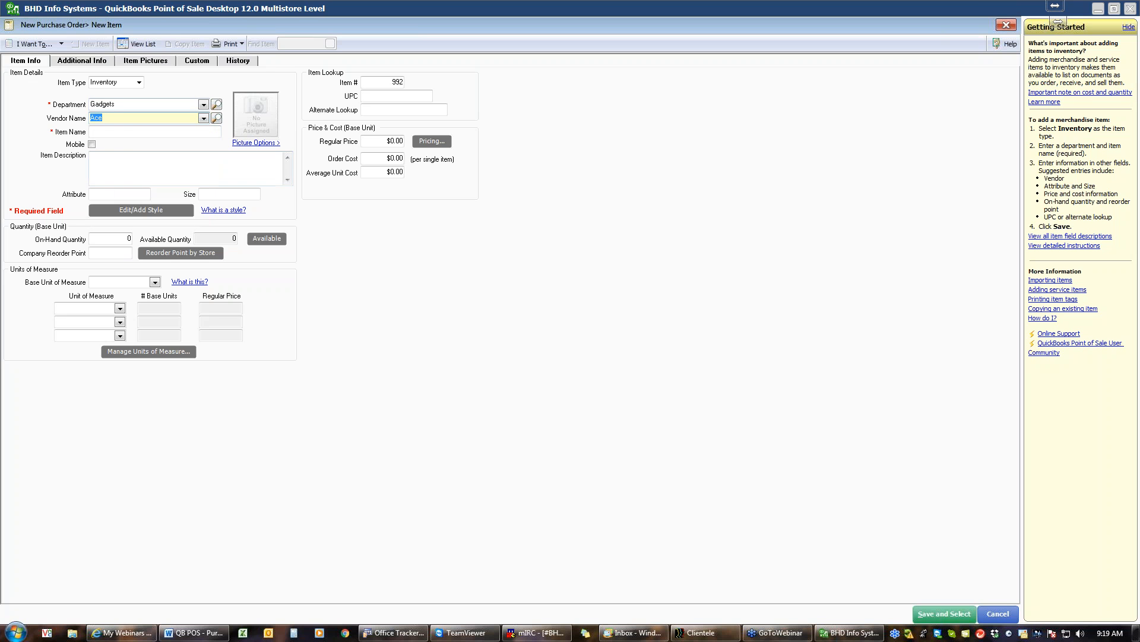
{"action": "left_click", "coordinate": [134, 132]}
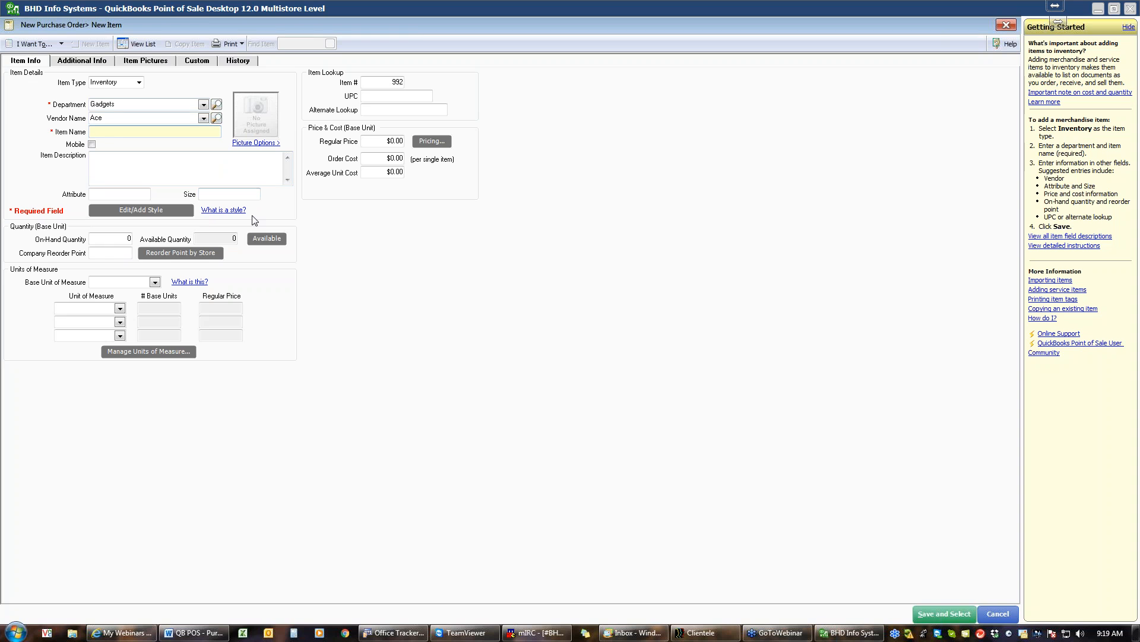
{"action": "type", "text": "Brass Whistle"}
{"action": "left_click", "coordinate": [169, 160]}
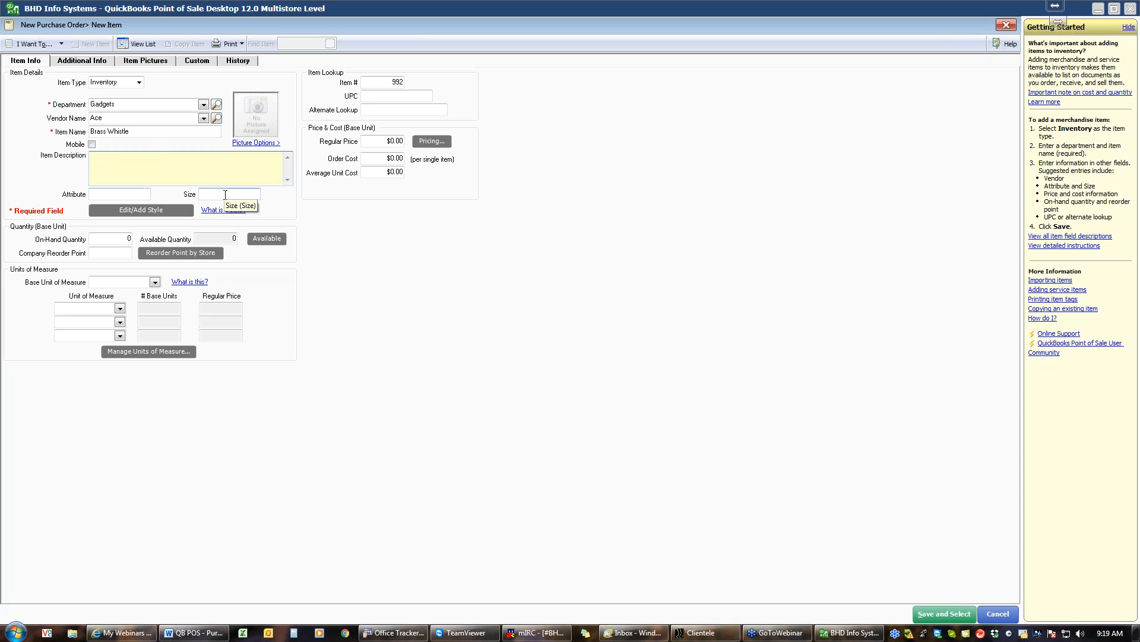
Step: Set the Brass Whistle's company reorder point to 2
{"action": "left_click", "coordinate": [118, 239]}
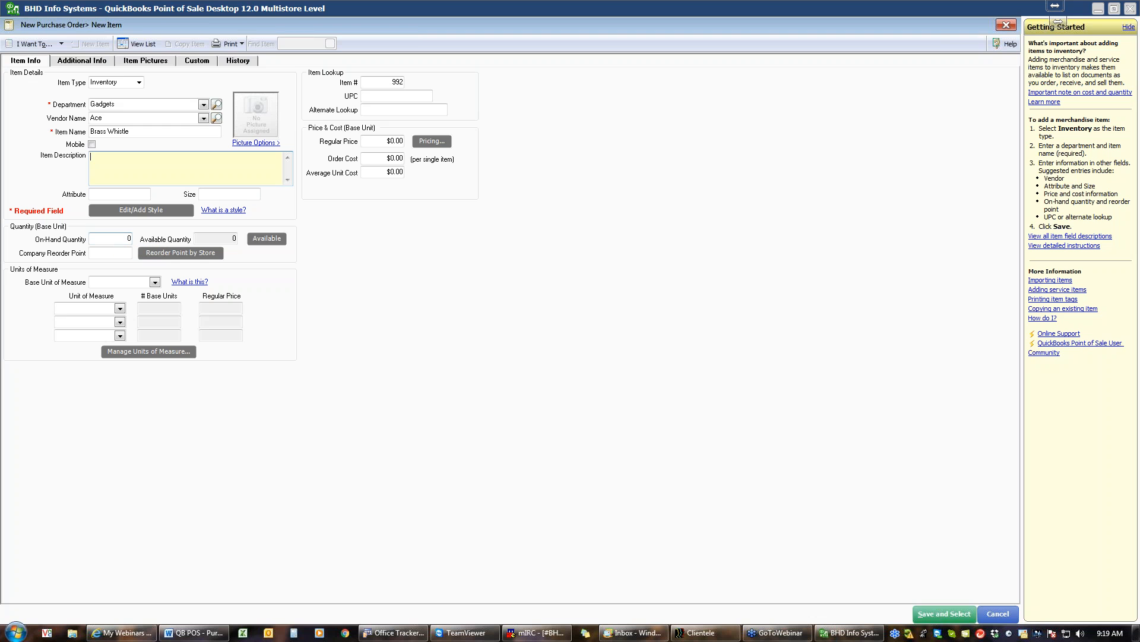
{"action": "left_click", "coordinate": [122, 258]}
{"action": "left_click", "coordinate": [121, 253]}
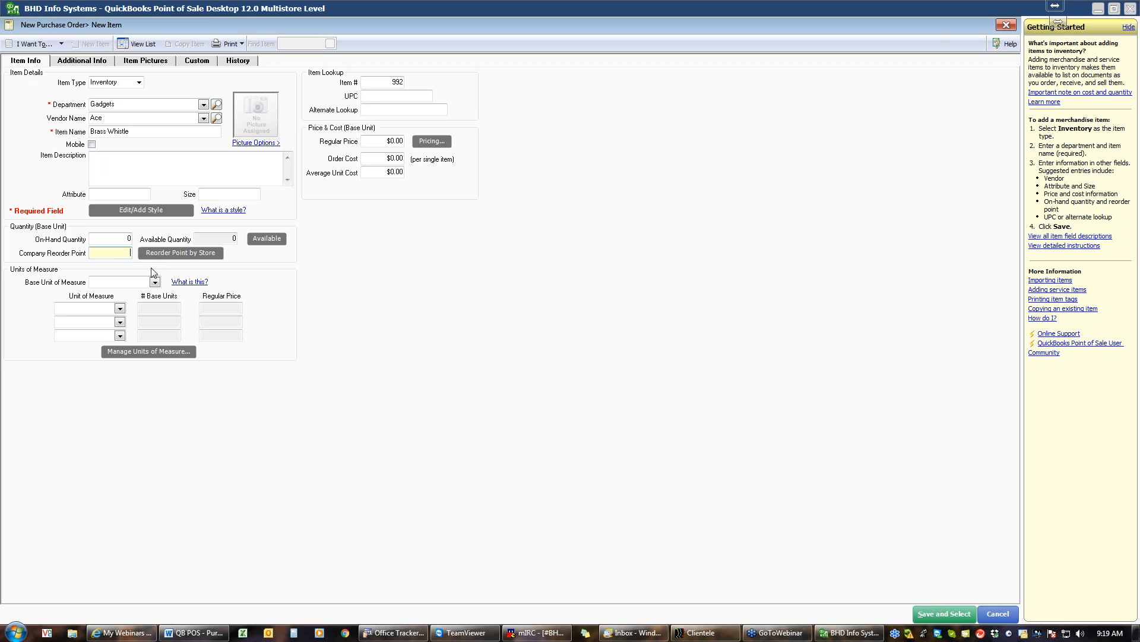
{"action": "type", "text": "2"}
Step: Set the Brass Whistle's regular price to $9.95 and its order cost to $4.00
{"action": "left_click", "coordinate": [390, 141]}
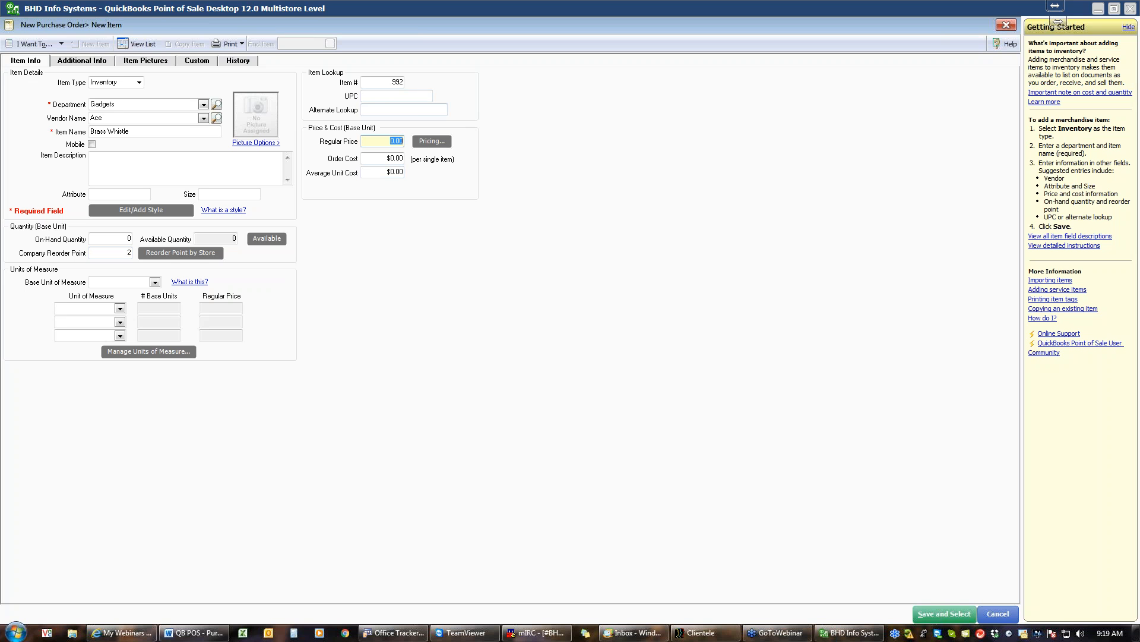
{"action": "type", "text": "9"}
{"action": "type", "text": ".95"}
{"action": "type", "text": "4"}
{"action": "left_click", "coordinate": [395, 172]}
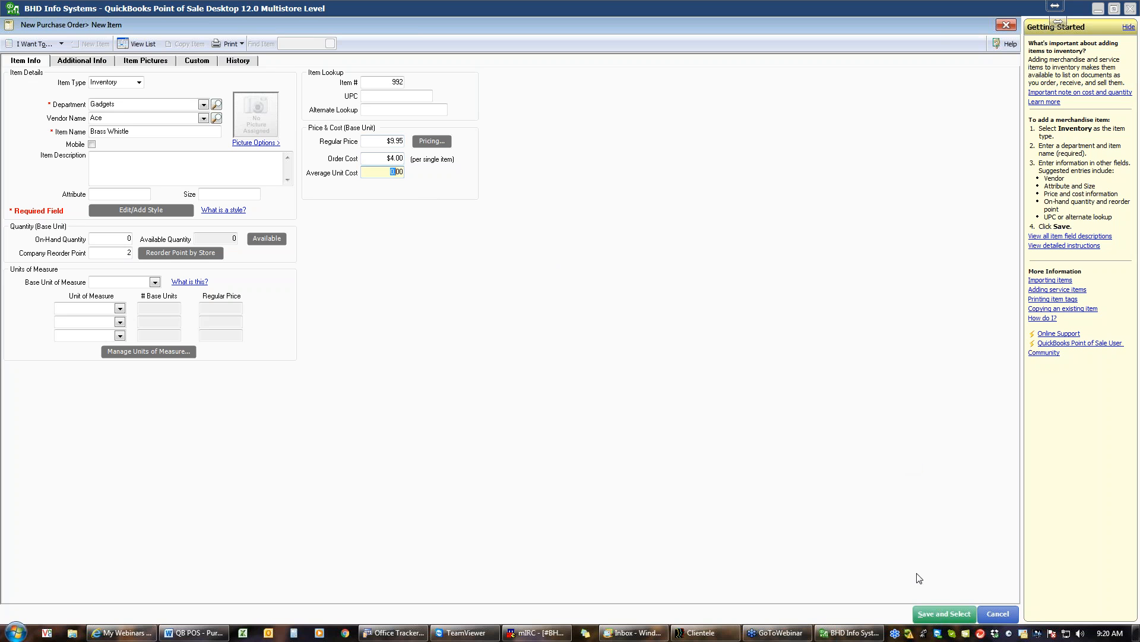
Step: Save the Brass Whistle item onto the purchase order and raise its ordered quantity to 8
{"action": "left_click", "coordinate": [947, 620]}
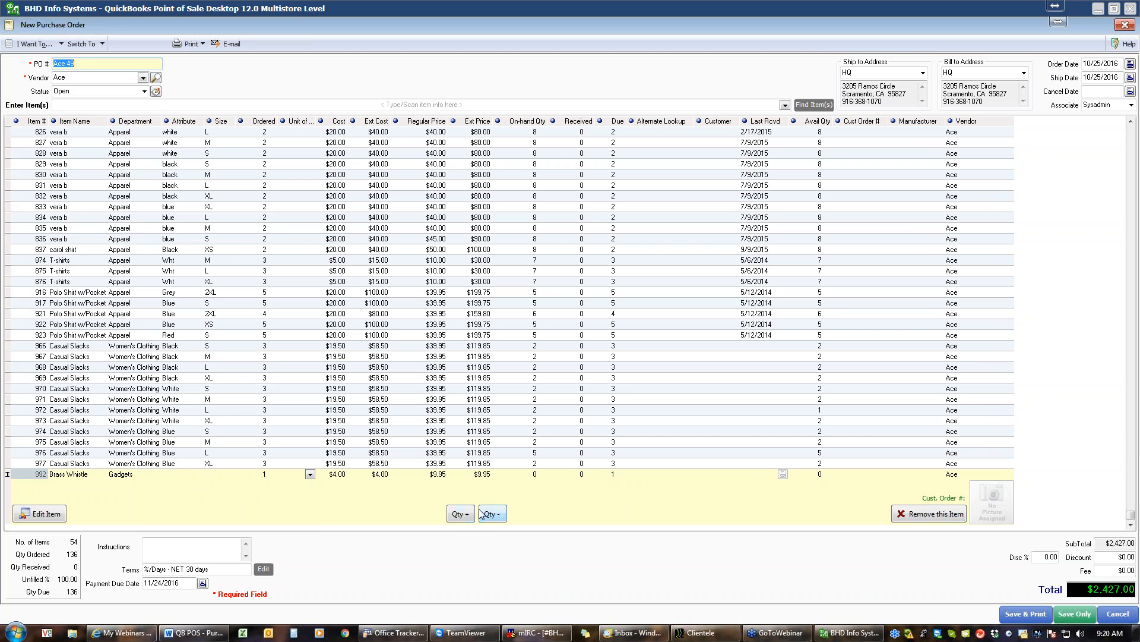
{"action": "left_click", "coordinate": [464, 520]}
{"action": "left_click", "coordinate": [465, 520]}
{"action": "left_click", "coordinate": [465, 520]}
{"action": "left_click", "coordinate": [464, 521]}
{"action": "left_click", "coordinate": [465, 520]}
{"action": "left_click", "coordinate": [465, 520]}
{"action": "left_click", "coordinate": [461, 515]}
Step: Save the purchase order for printing, open its print preview and enlarge it to 200%
{"action": "left_click", "coordinate": [1021, 616]}
{"action": "left_click", "coordinate": [654, 467]}
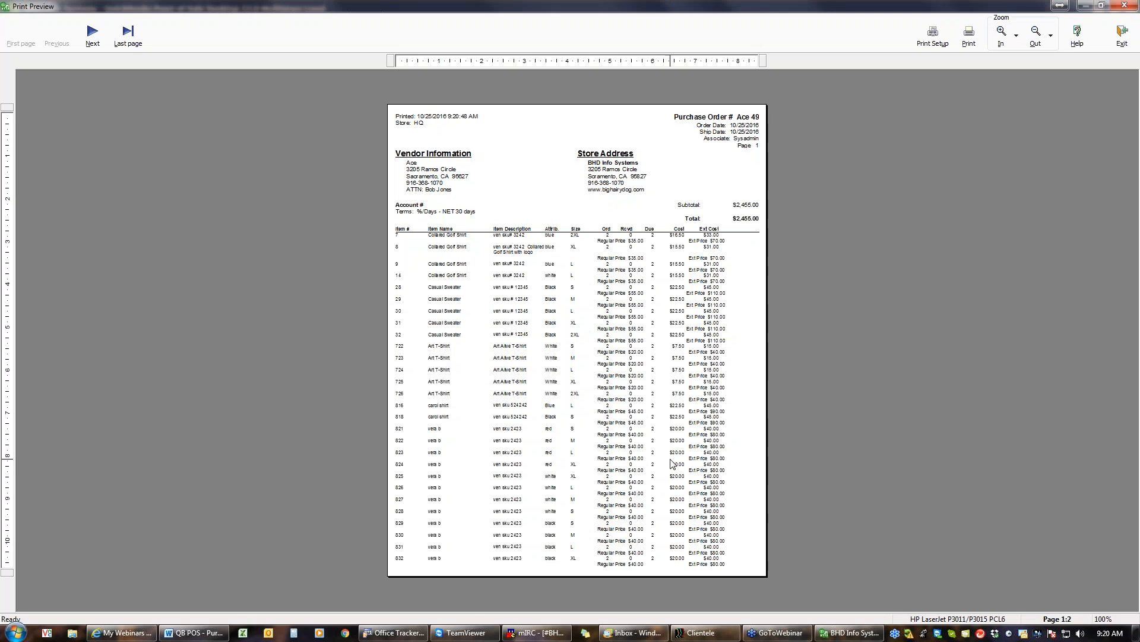
{"action": "left_click", "coordinate": [1003, 38]}
{"action": "left_click", "coordinate": [1003, 38]}
{"action": "left_click", "coordinate": [1003, 38]}
{"action": "left_click", "coordinate": [1004, 38]}
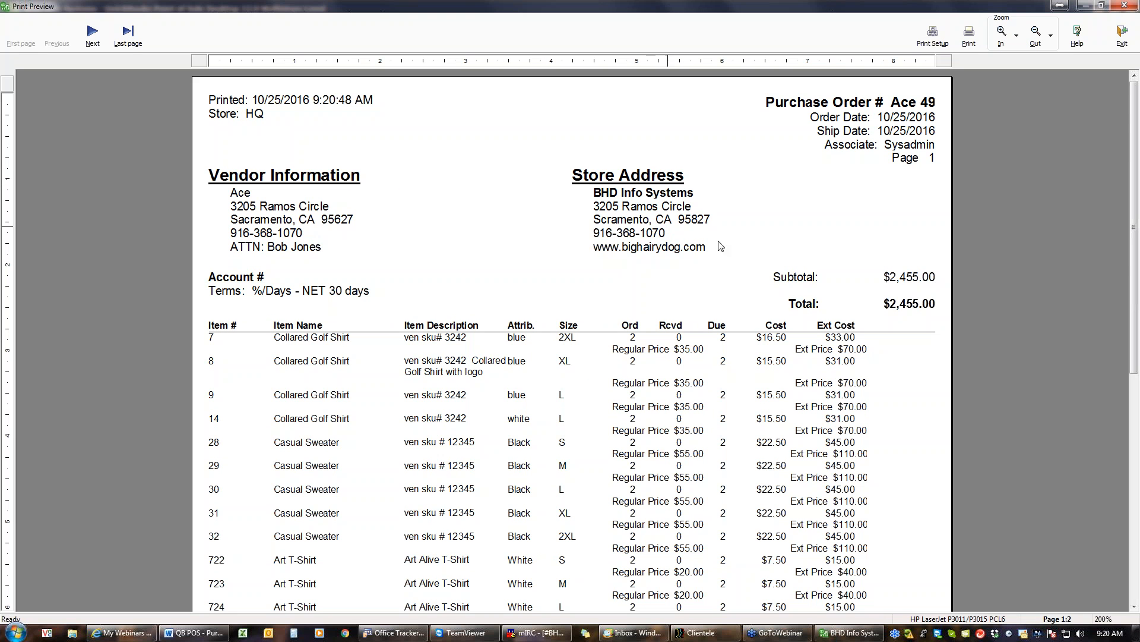
Step: Review the item lines on both pages of the purchase order preview and close the preview
{"action": "scroll", "coordinate": [771, 282], "scroll_direction": "down", "scroll_amount": 5}
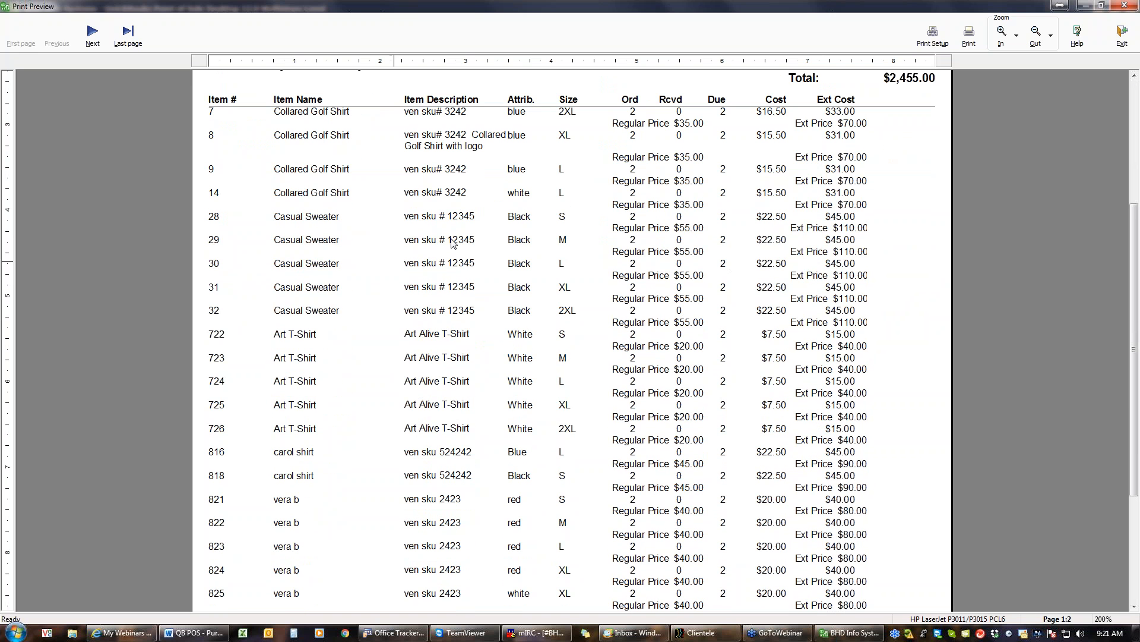
{"action": "scroll", "coordinate": [763, 186], "scroll_direction": "down", "scroll_amount": 2}
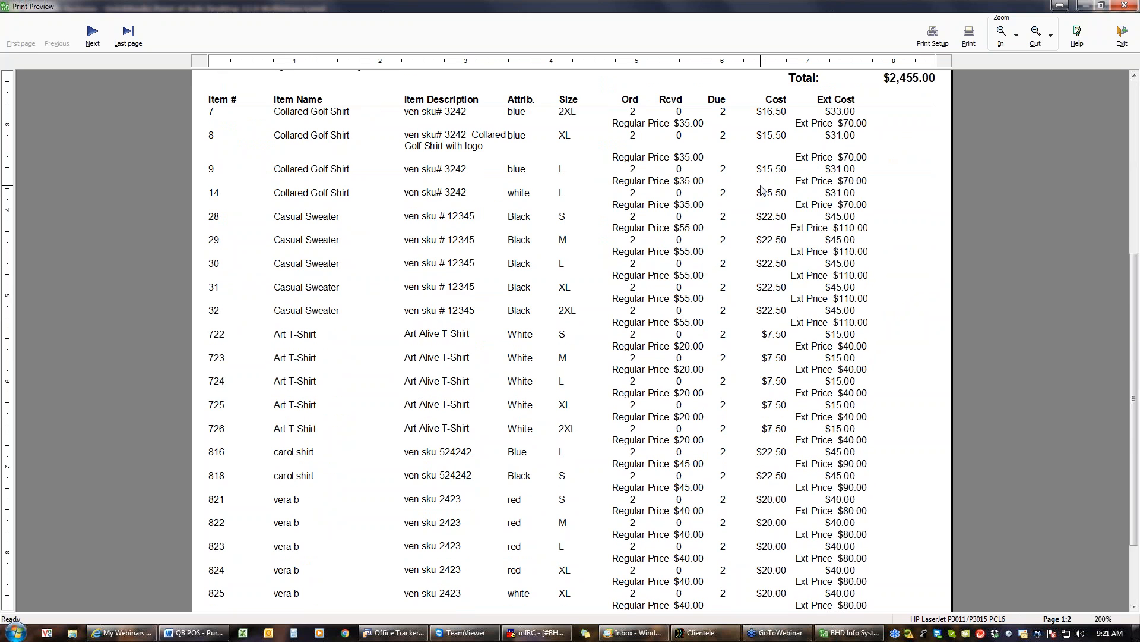
{"action": "scroll", "coordinate": [761, 191], "scroll_direction": "down", "scroll_amount": 3}
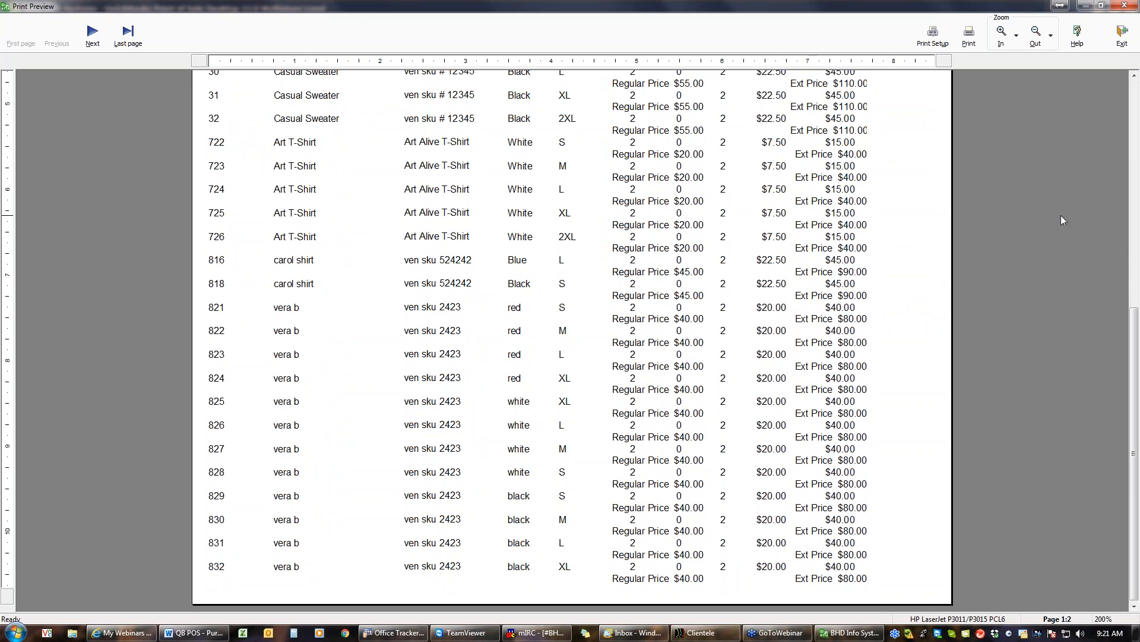
{"action": "left_click", "coordinate": [93, 32]}
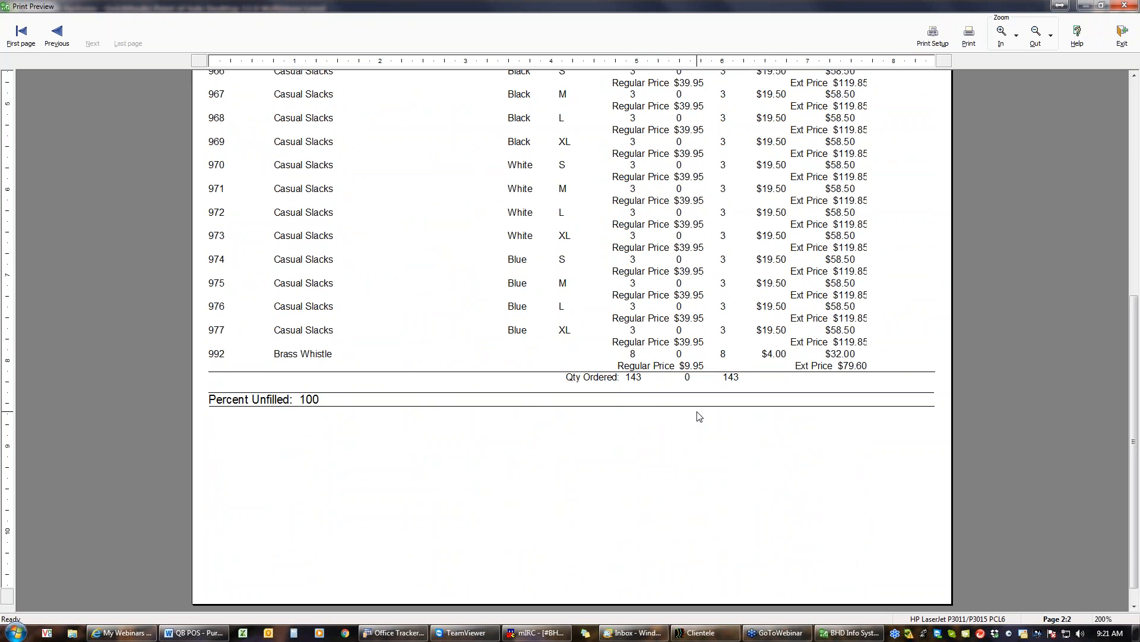
{"action": "scroll", "coordinate": [699, 416], "scroll_direction": "up", "scroll_amount": 10}
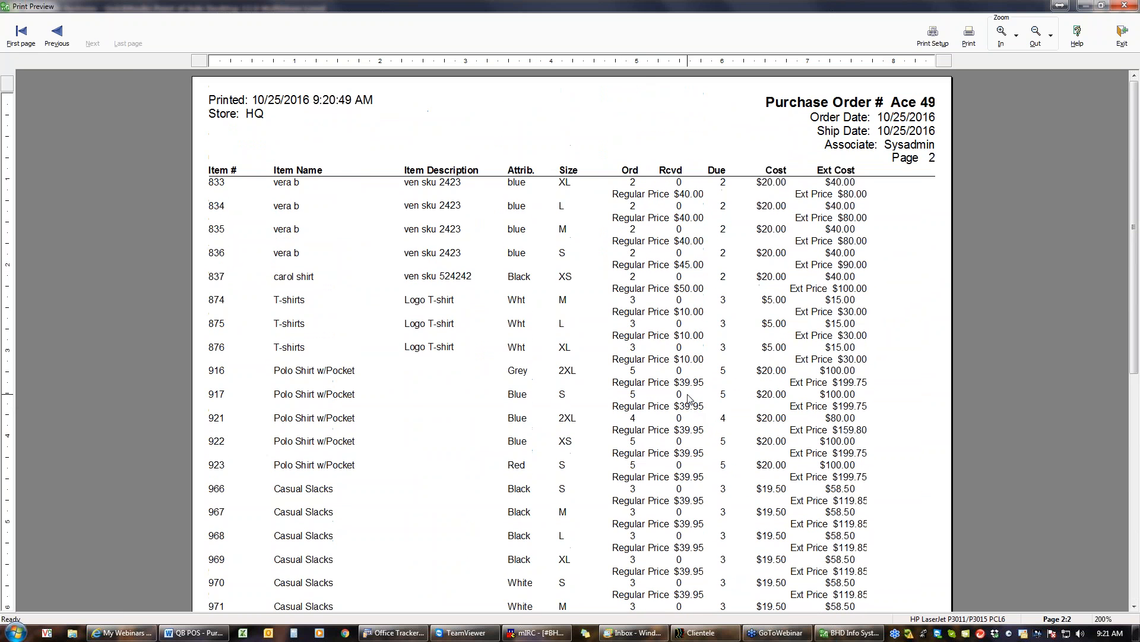
{"action": "left_click", "coordinate": [1119, 46]}
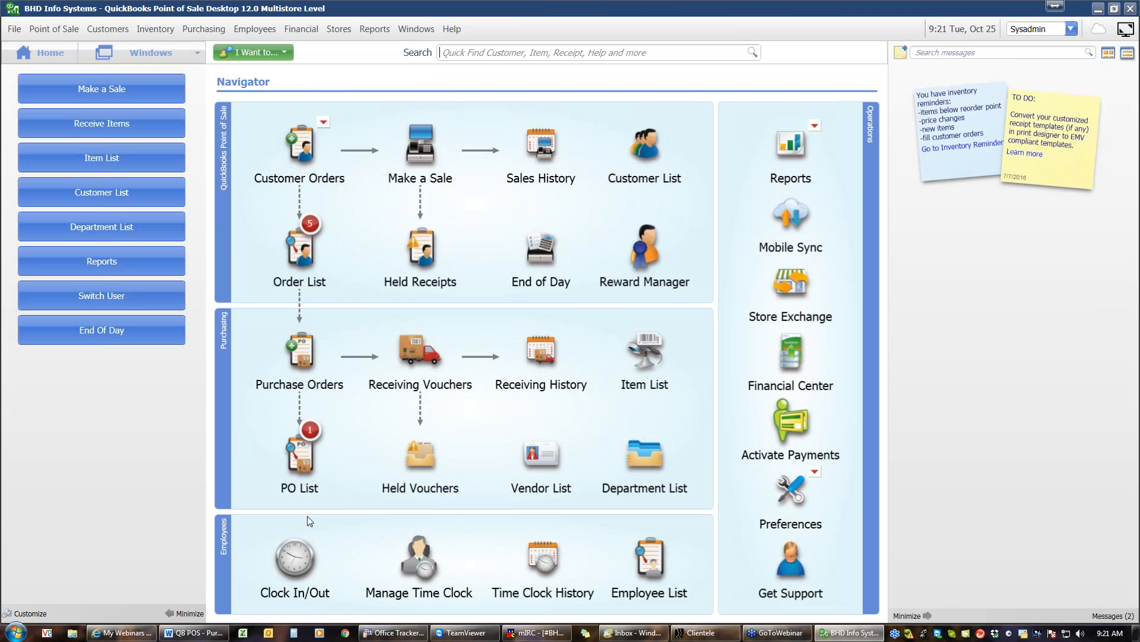
{"action": "mouse_move", "coordinate": [299, 459]}
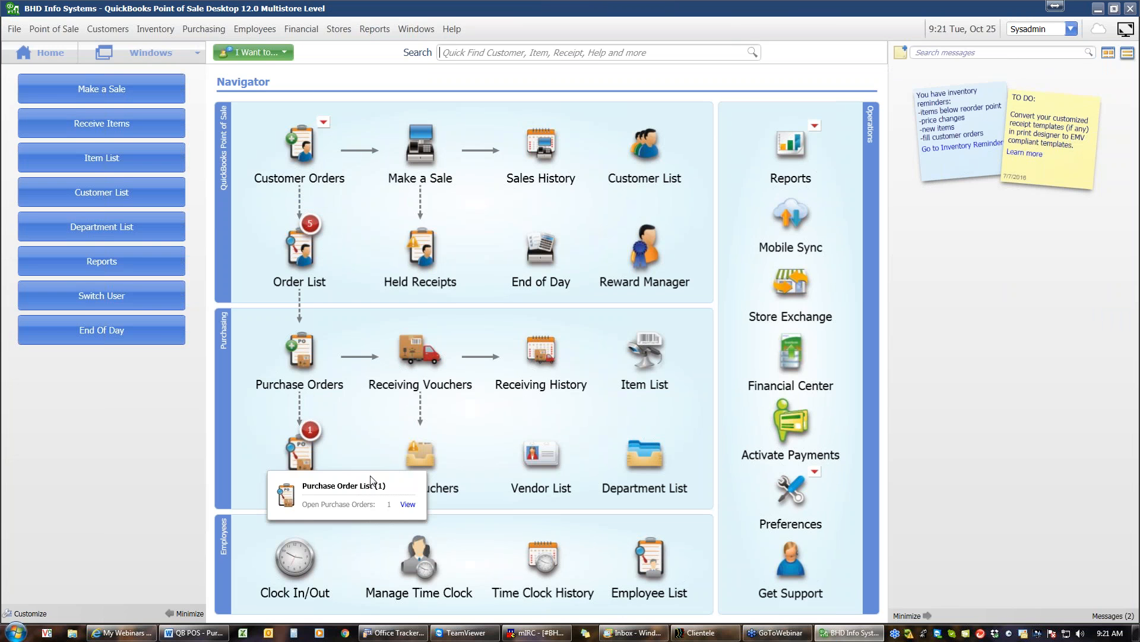
Step: Receive all items of the open Ace purchase order onto a receiving voucher and review the voucher's item lines
{"action": "left_click", "coordinate": [410, 504]}
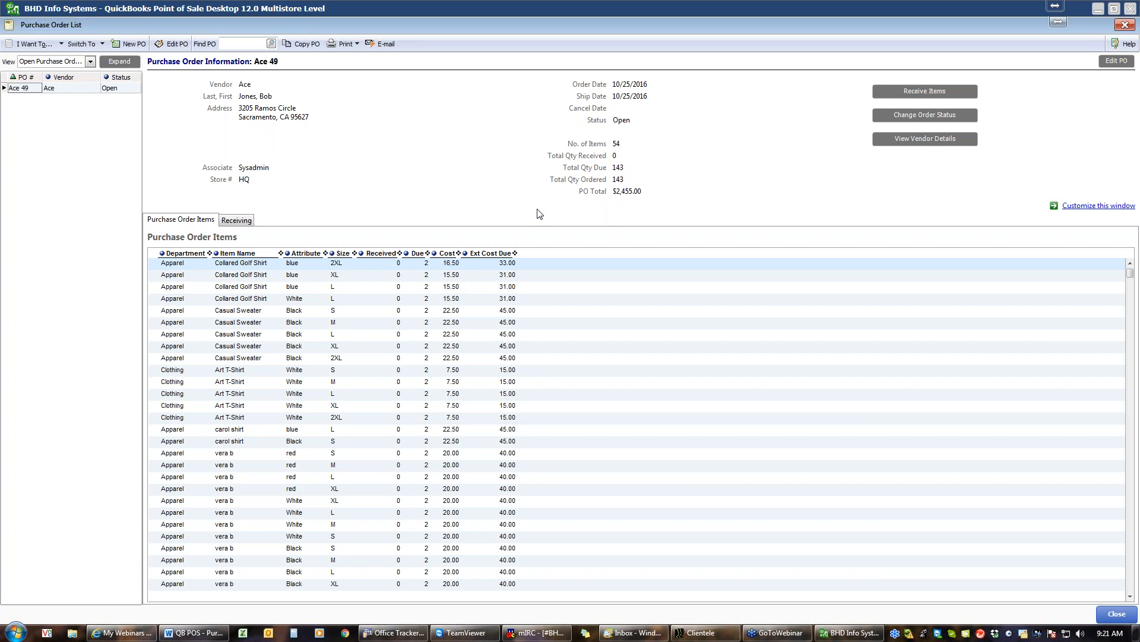
{"action": "left_click", "coordinate": [912, 92]}
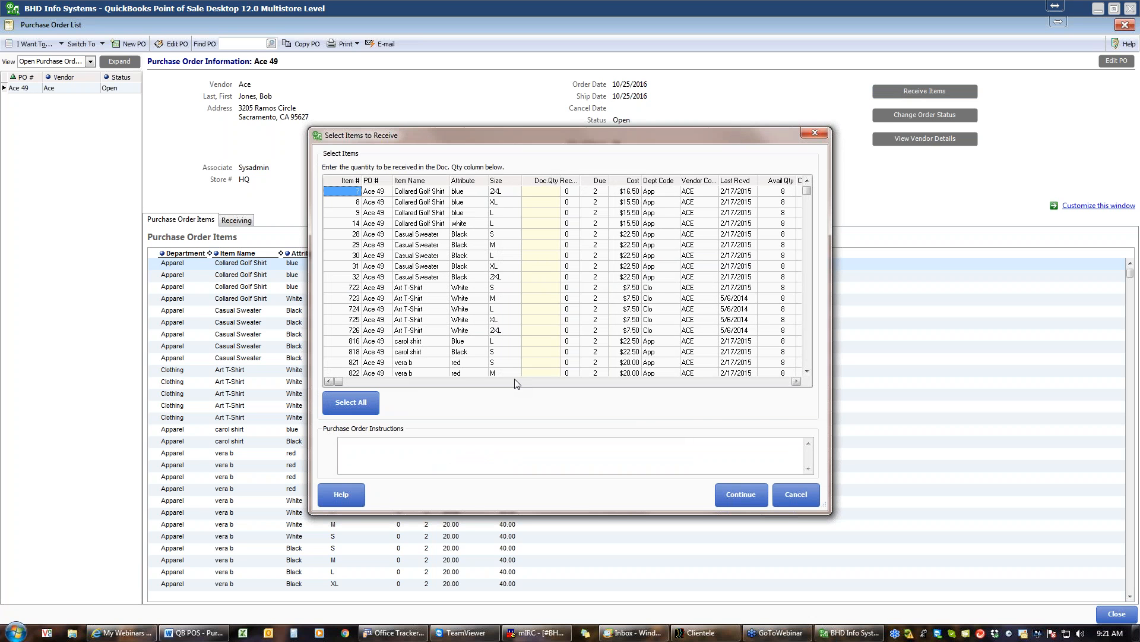
{"action": "left_click", "coordinate": [351, 409]}
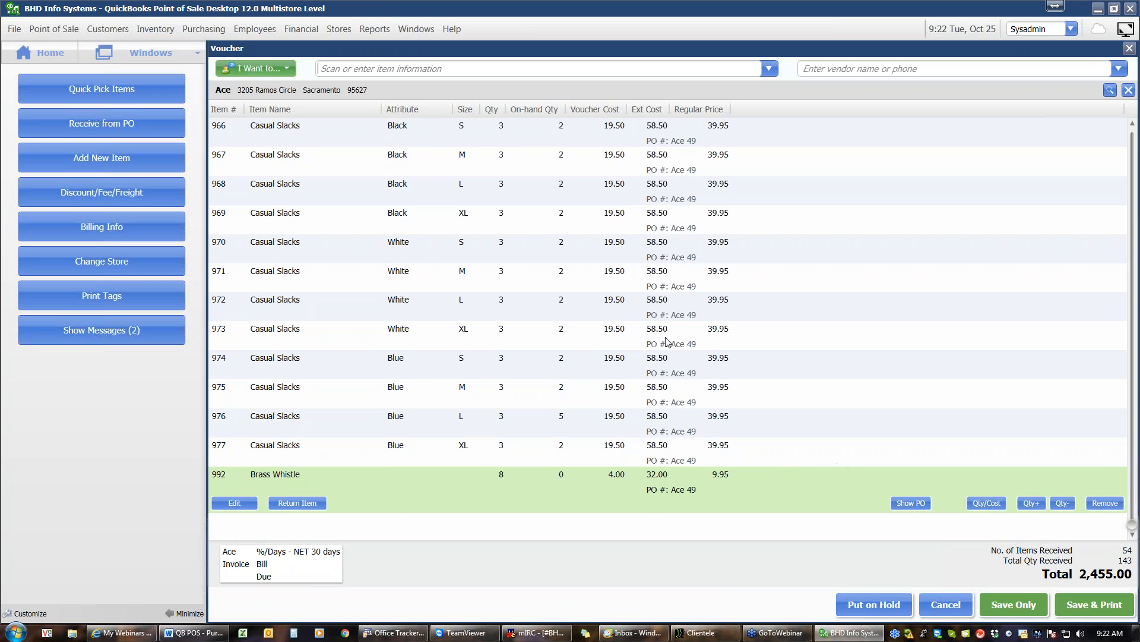
{"action": "scroll", "coordinate": [666, 341], "scroll_direction": "up", "scroll_amount": 8}
{"action": "scroll", "coordinate": [667, 341], "scroll_direction": "up", "scroll_amount": 6}
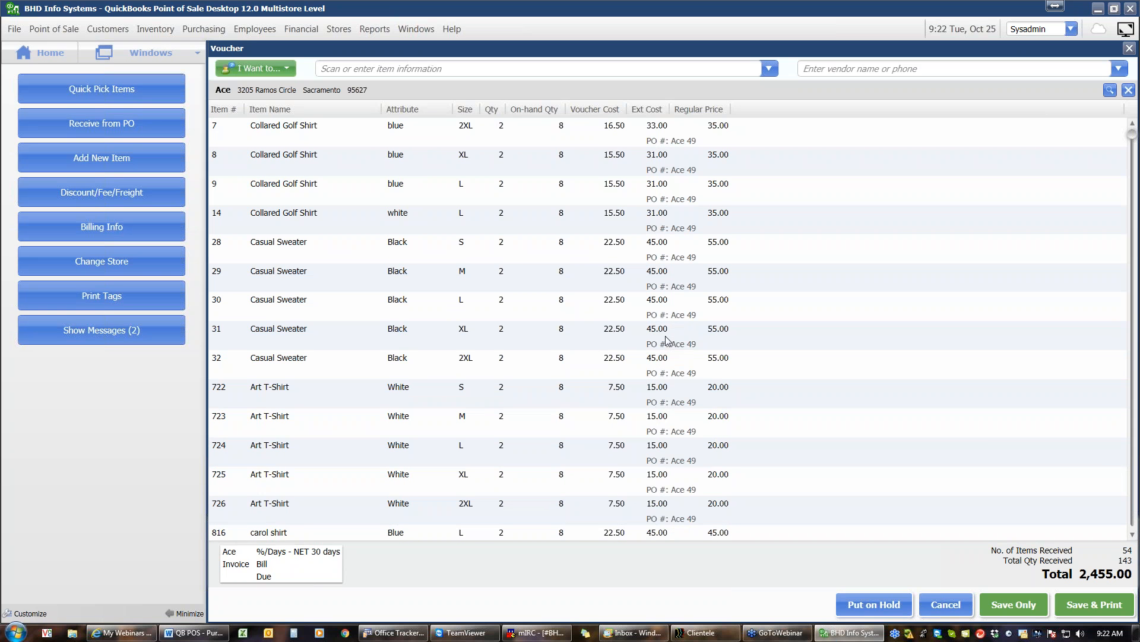
{"action": "scroll", "coordinate": [666, 341], "scroll_direction": "down", "scroll_amount": 14}
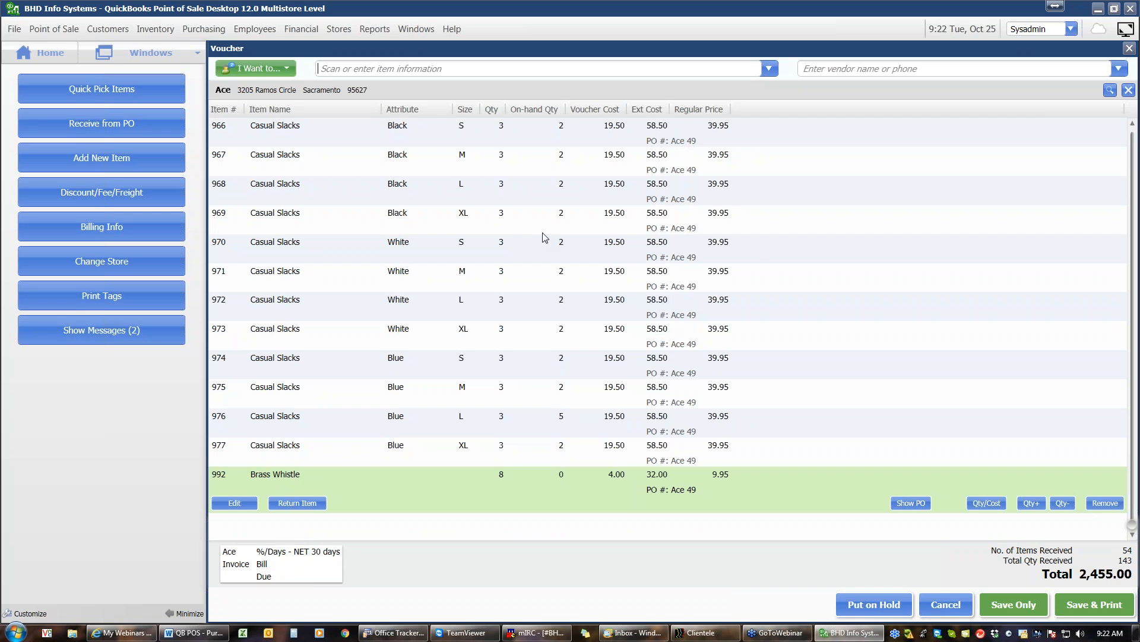
Step: Add a freight charge of 25 to the receiving voucher
{"action": "left_click", "coordinate": [114, 191]}
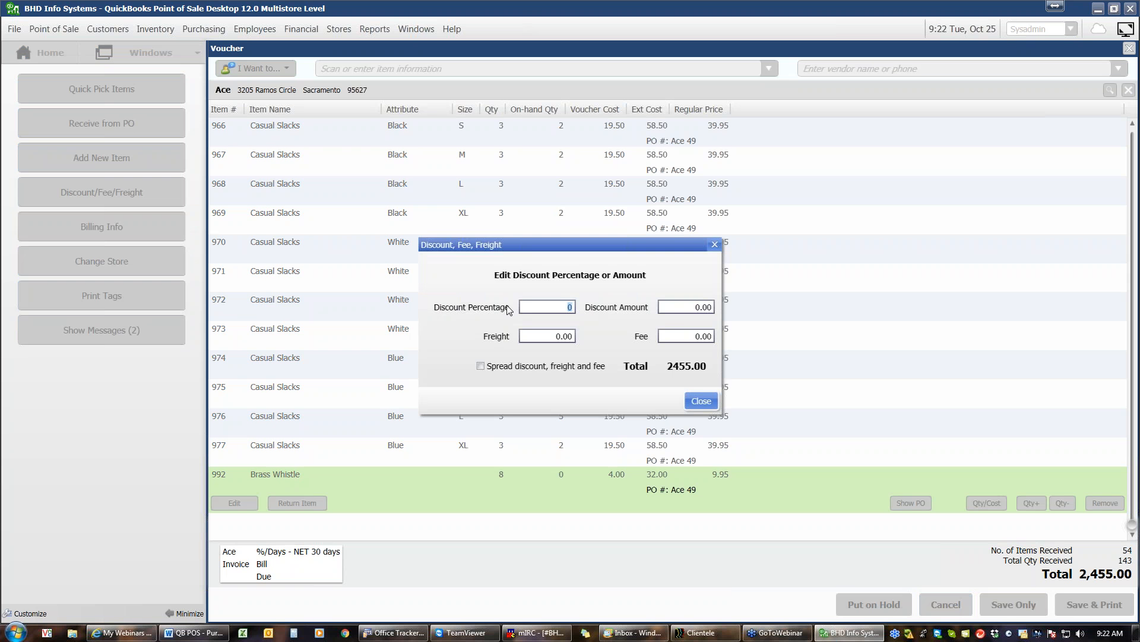
{"action": "left_click", "coordinate": [555, 336]}
{"action": "double_click", "coordinate": [573, 336]}
{"action": "type", "text": "25"}
{"action": "left_click", "coordinate": [691, 405]}
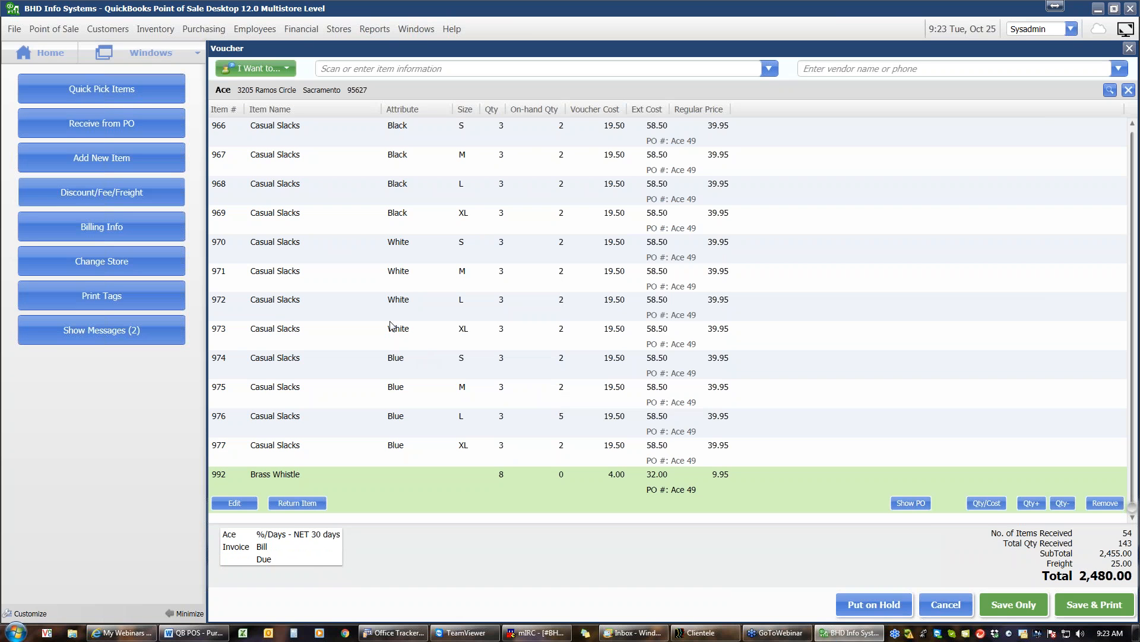
Step: Enter 524897 as the vendor invoice number in the voucher's billing information
{"action": "left_click", "coordinate": [134, 229]}
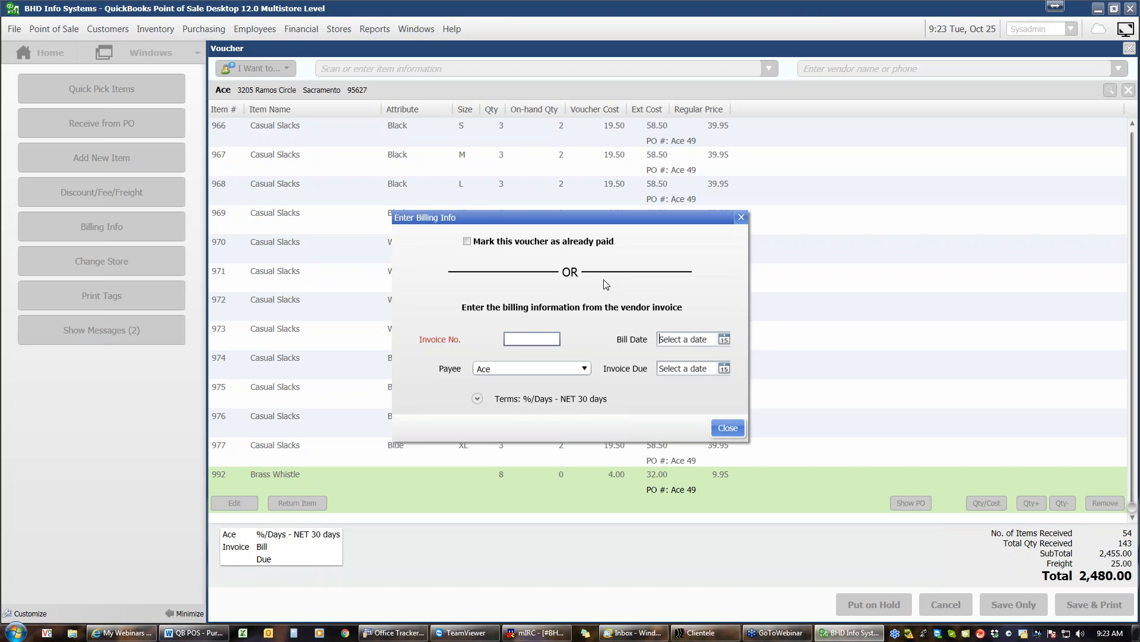
{"action": "type", "text": "524897"}
{"action": "left_click_drag", "start_coordinate": [659, 338], "coordinate": [726, 339]}
{"action": "key", "text": "ctrl+c"}
{"action": "key", "text": "BackSpace"}
{"action": "left_click", "coordinate": [527, 339]}
{"action": "key", "text": "ctrl+v"}
Step: Set the voucher's bill date to October 25, 2016 and close the billing information
{"action": "left_click", "coordinate": [723, 338]}
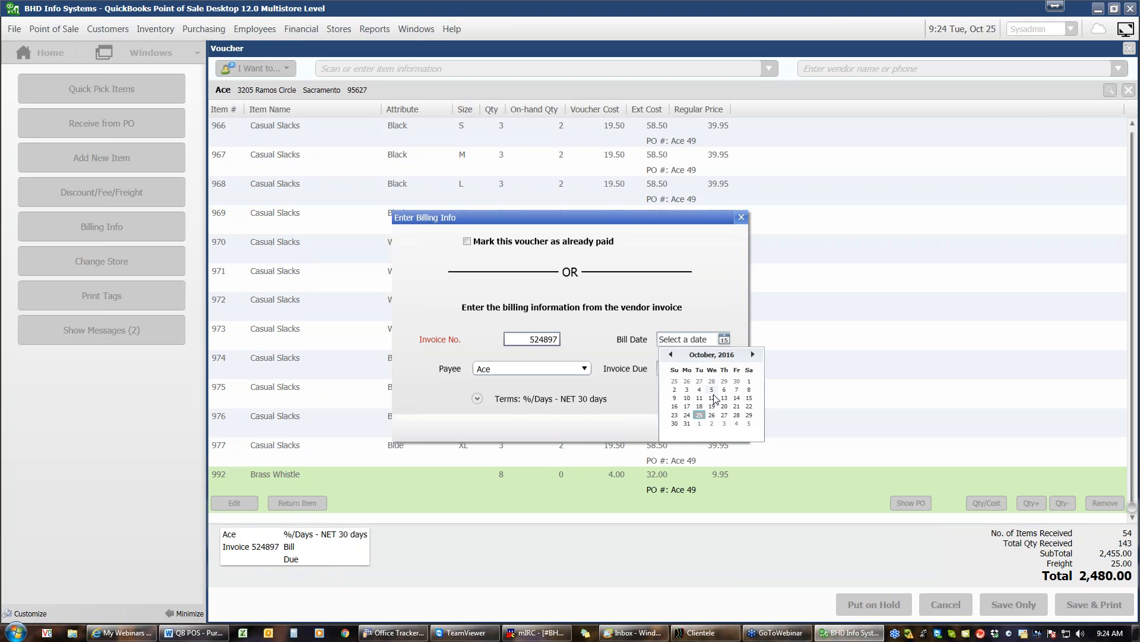
{"action": "left_click", "coordinate": [699, 414]}
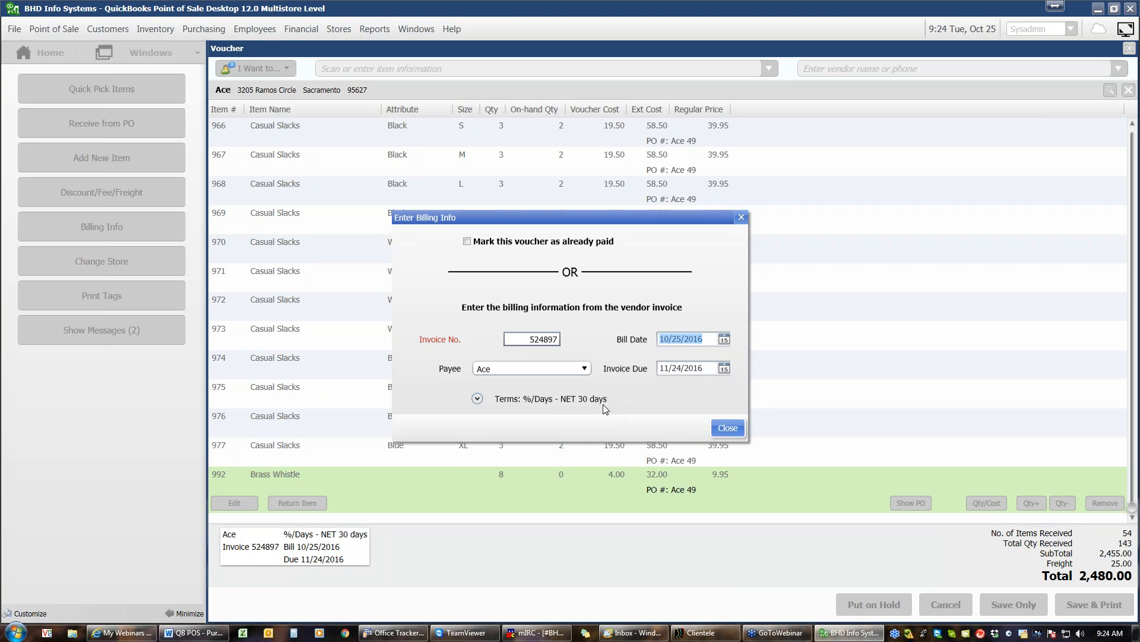
{"action": "left_click", "coordinate": [728, 429]}
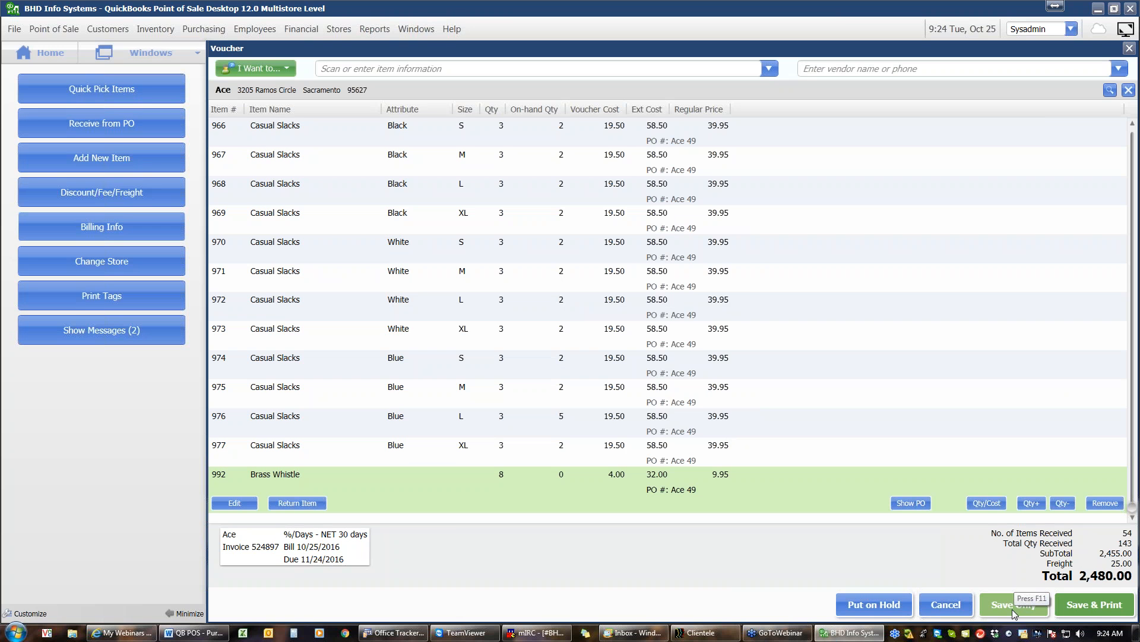
Step: Save the receiving voucher for printing, open its print preview and enlarge it to 200%
{"action": "left_click", "coordinate": [1089, 604]}
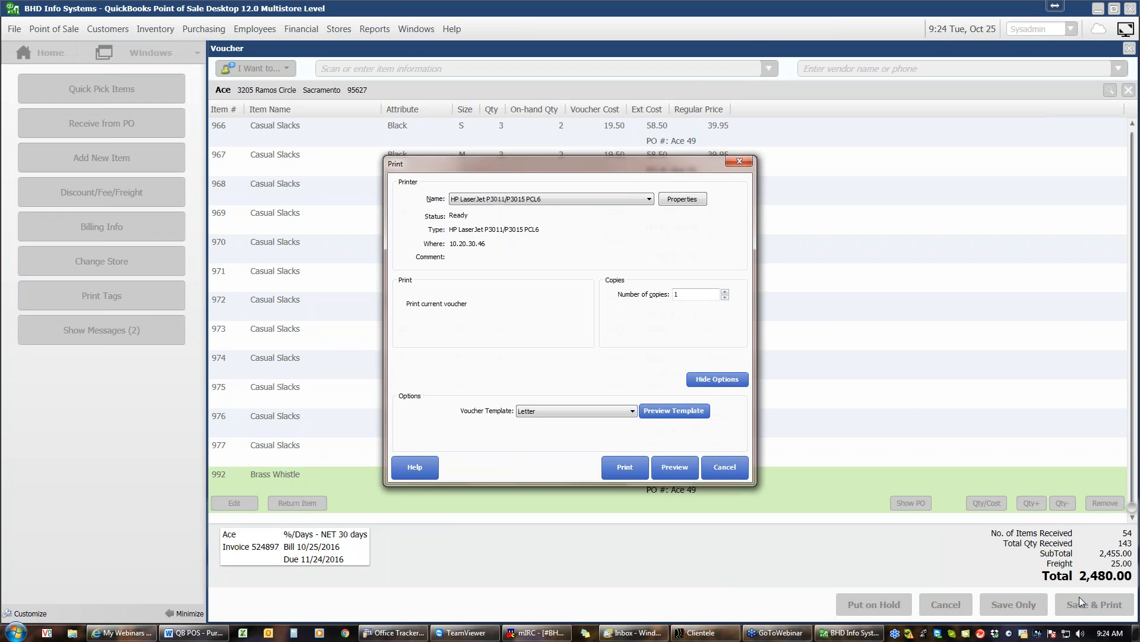
{"action": "left_click", "coordinate": [676, 468]}
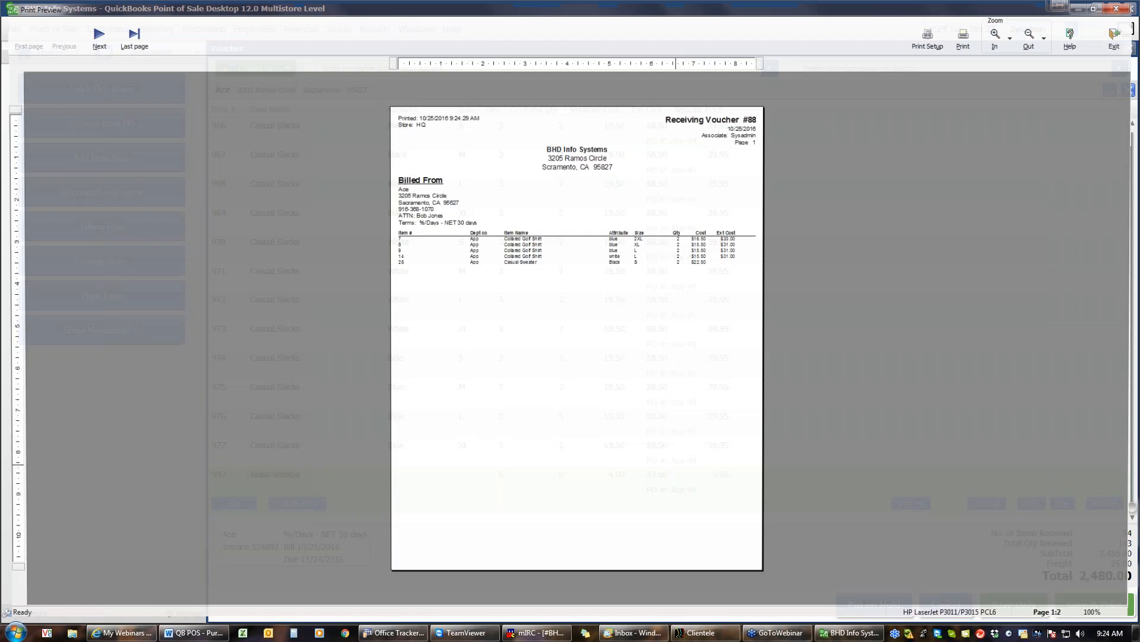
{"action": "left_click", "coordinate": [1003, 36]}
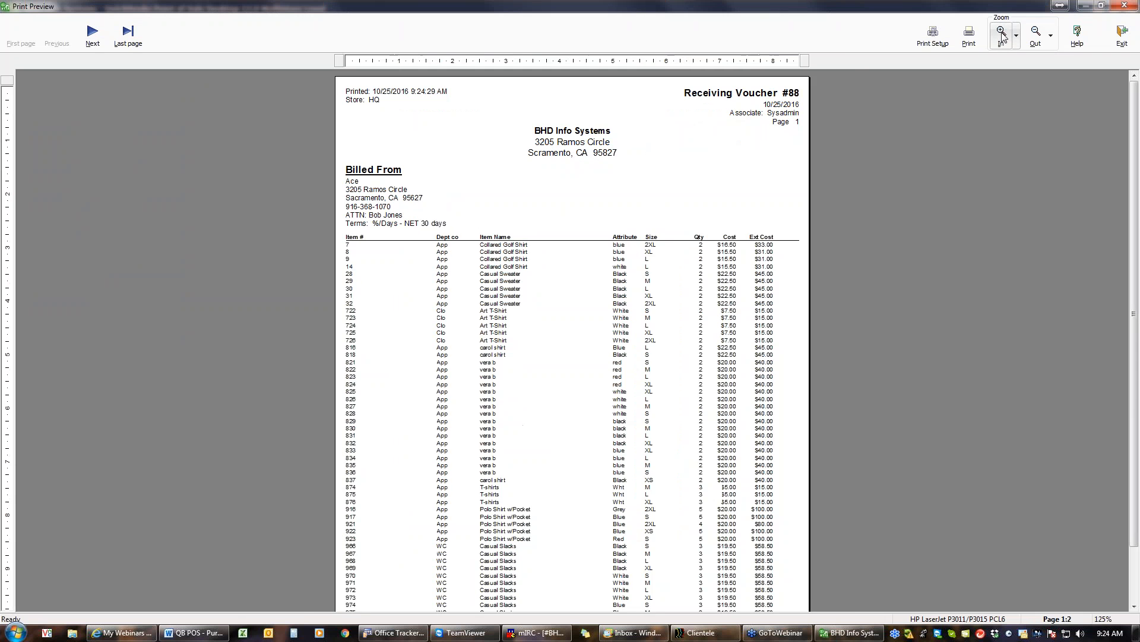
{"action": "left_click", "coordinate": [1002, 36]}
{"action": "left_click", "coordinate": [1002, 36]}
Step: Review the item lines and the totals on both pages of the voucher preview and close the preview
{"action": "scroll", "coordinate": [713, 392], "scroll_direction": "down", "scroll_amount": 10}
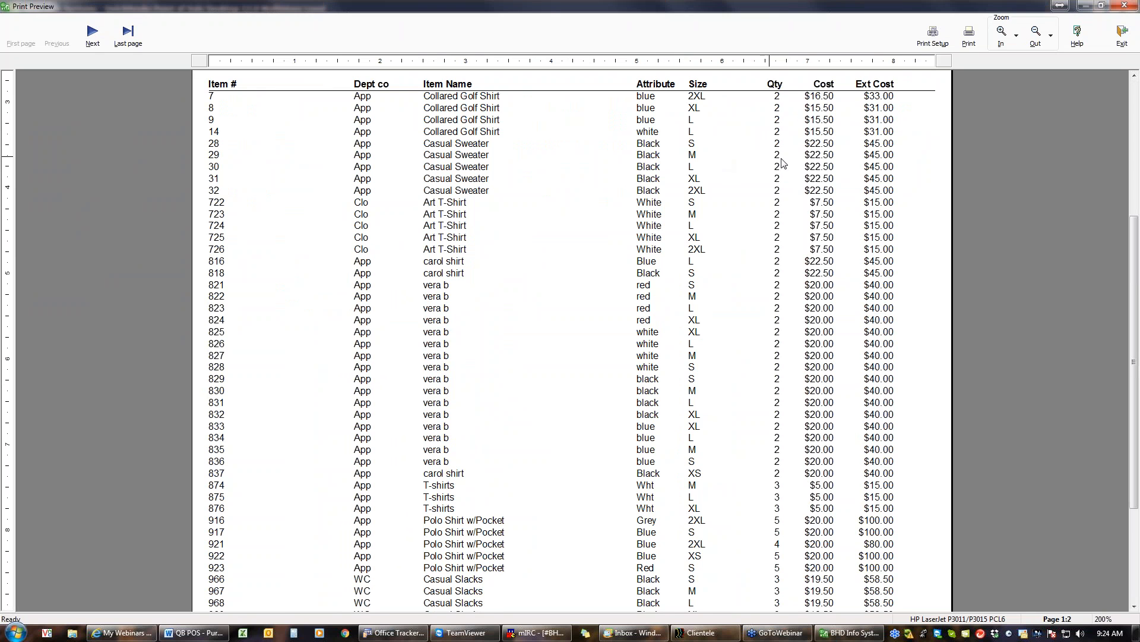
{"action": "scroll", "coordinate": [770, 337], "scroll_direction": "down", "scroll_amount": 3}
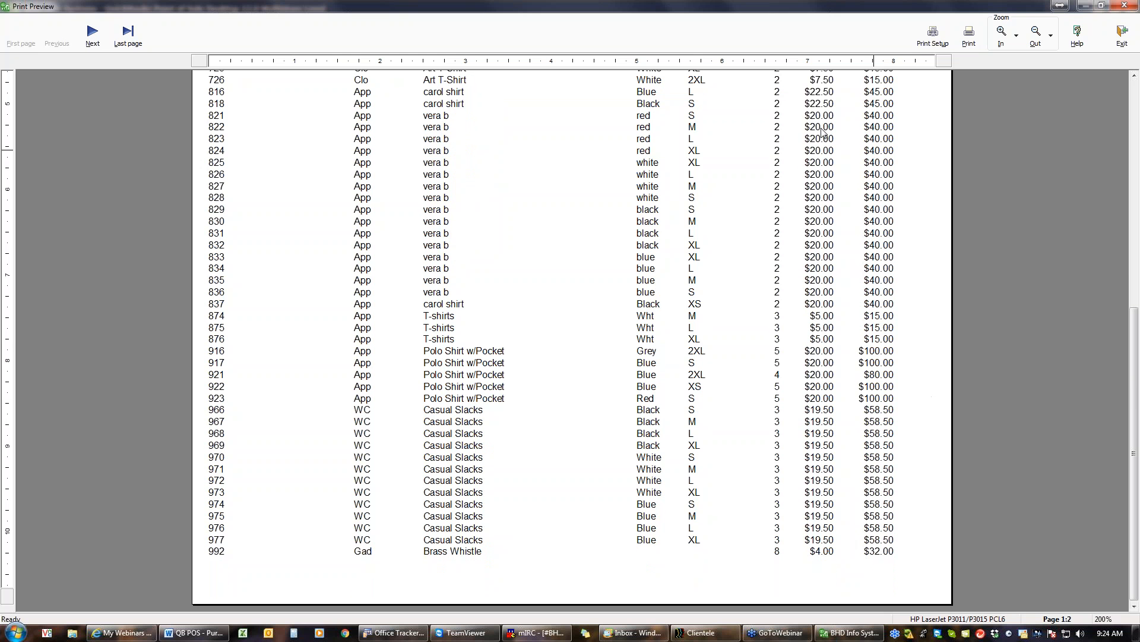
{"action": "left_click", "coordinate": [94, 41]}
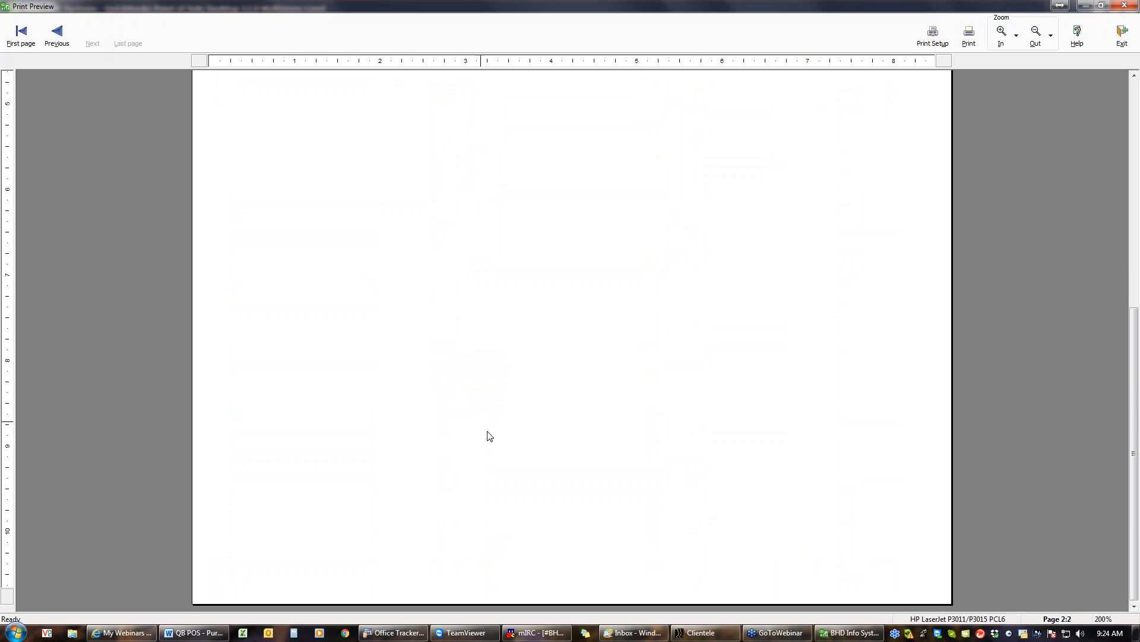
{"action": "scroll", "coordinate": [456, 427], "scroll_direction": "up", "scroll_amount": 5}
{"action": "scroll", "coordinate": [452, 397], "scroll_direction": "up", "scroll_amount": 2}
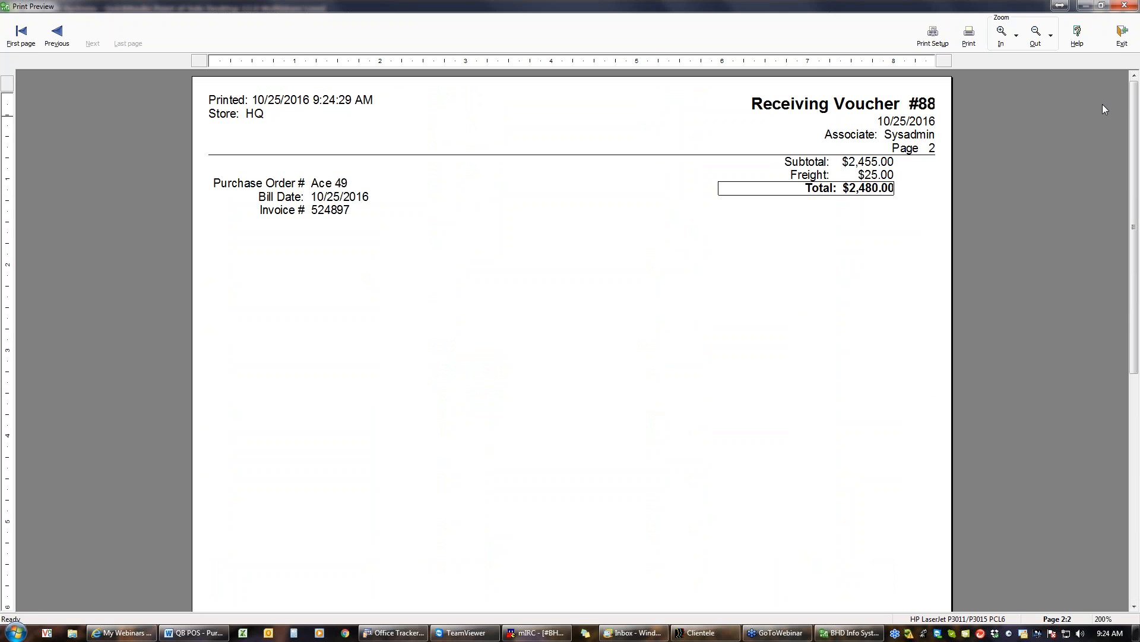
{"action": "left_click", "coordinate": [1118, 46]}
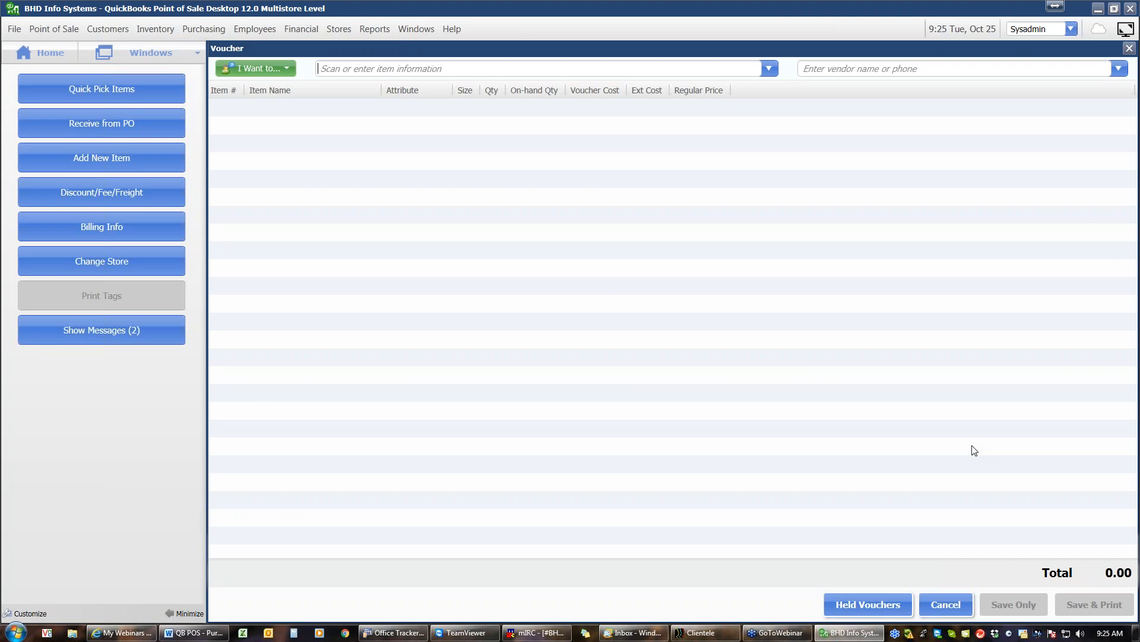
Step: Open the receiving history from the home screen and show the details of the Ace voucher
{"action": "left_click", "coordinate": [53, 56]}
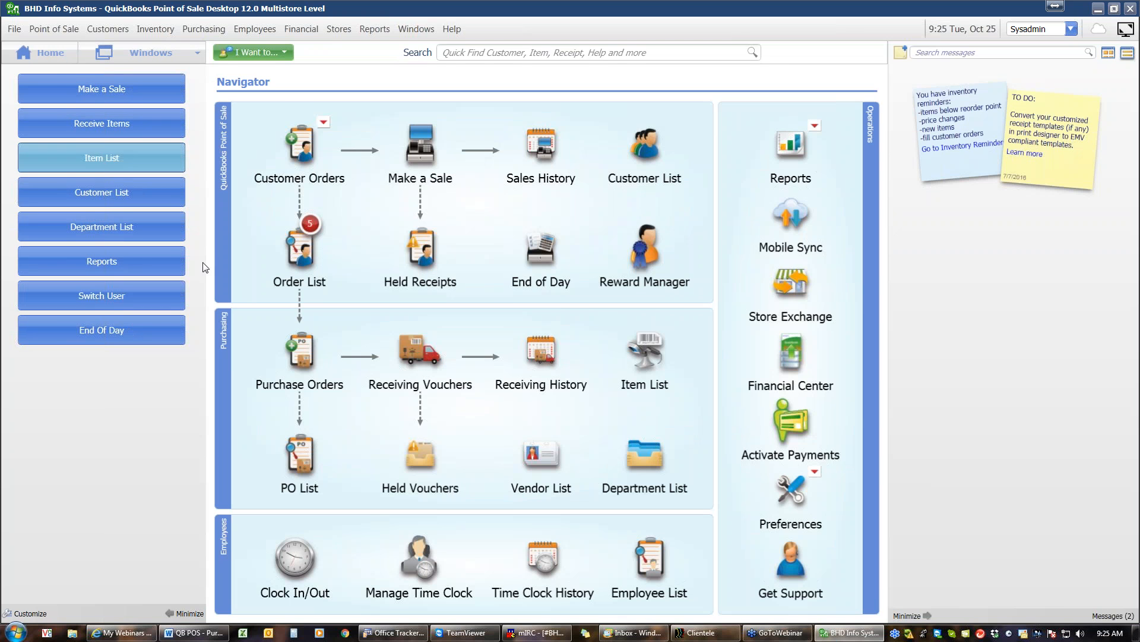
{"action": "left_click", "coordinate": [529, 360]}
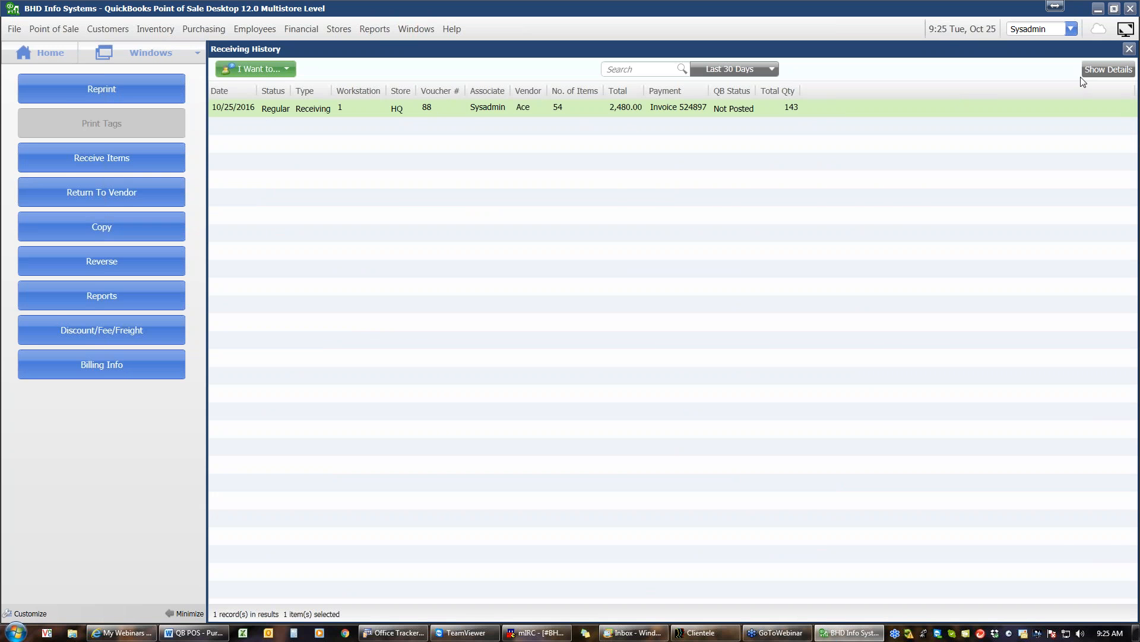
{"action": "left_click", "coordinate": [1123, 69]}
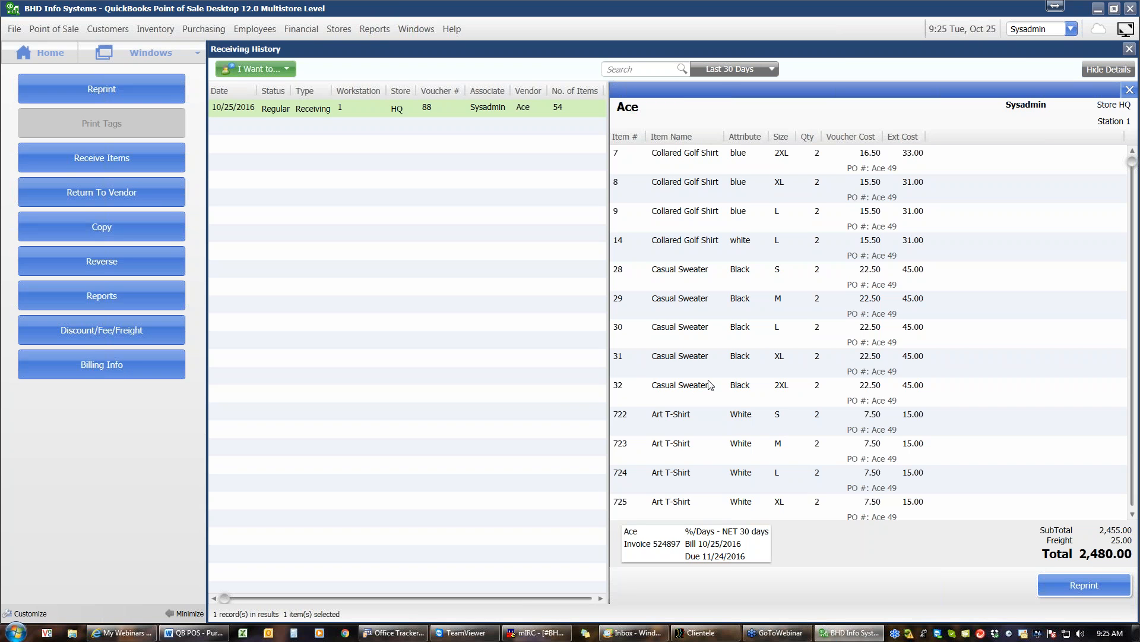
Step: Preview the price tag of the white size L Collared Golf Shirt enlarged to 300%, and close the preview
{"action": "left_click", "coordinate": [687, 242]}
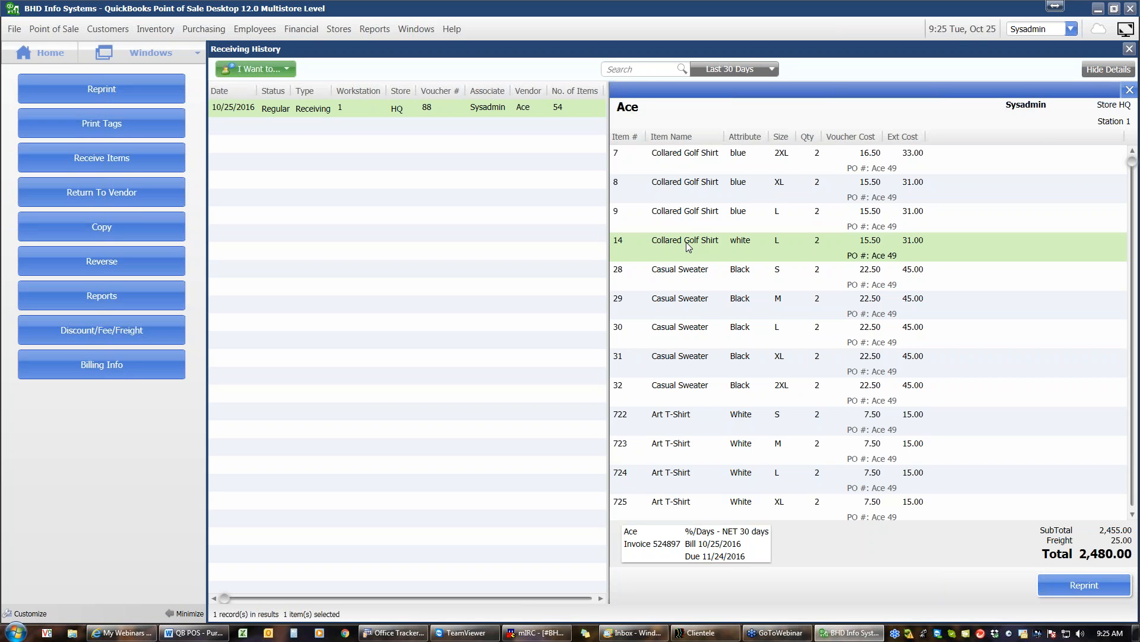
{"action": "left_click", "coordinate": [122, 124]}
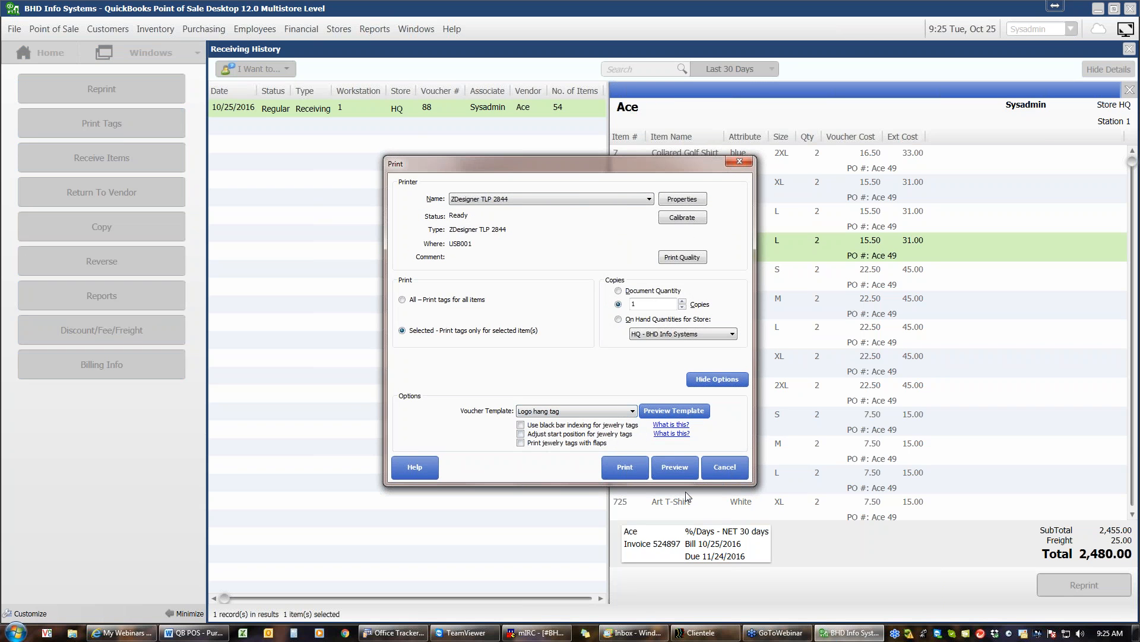
{"action": "left_click", "coordinate": [682, 472]}
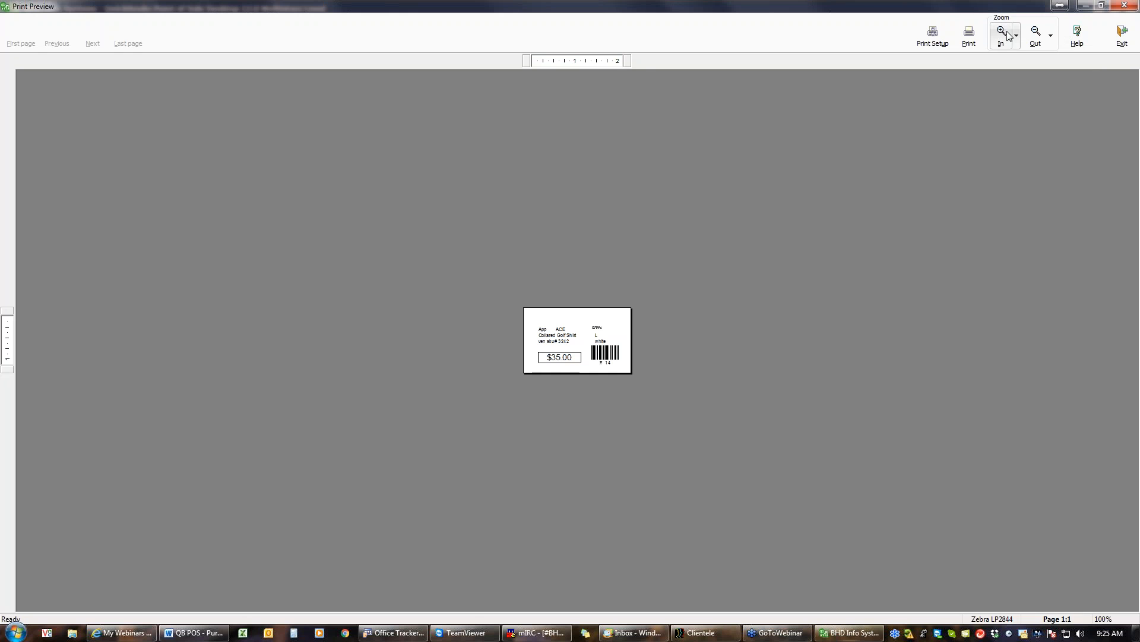
{"action": "left_click", "coordinate": [1002, 35]}
{"action": "left_click", "coordinate": [1003, 35]}
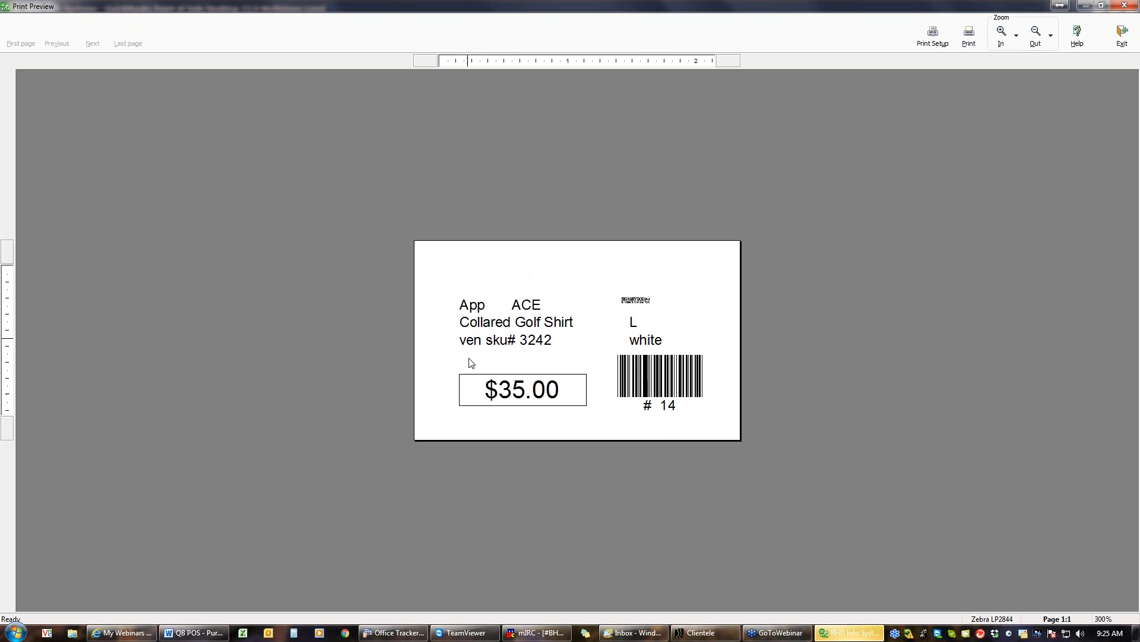
{"action": "left_click", "coordinate": [1121, 37]}
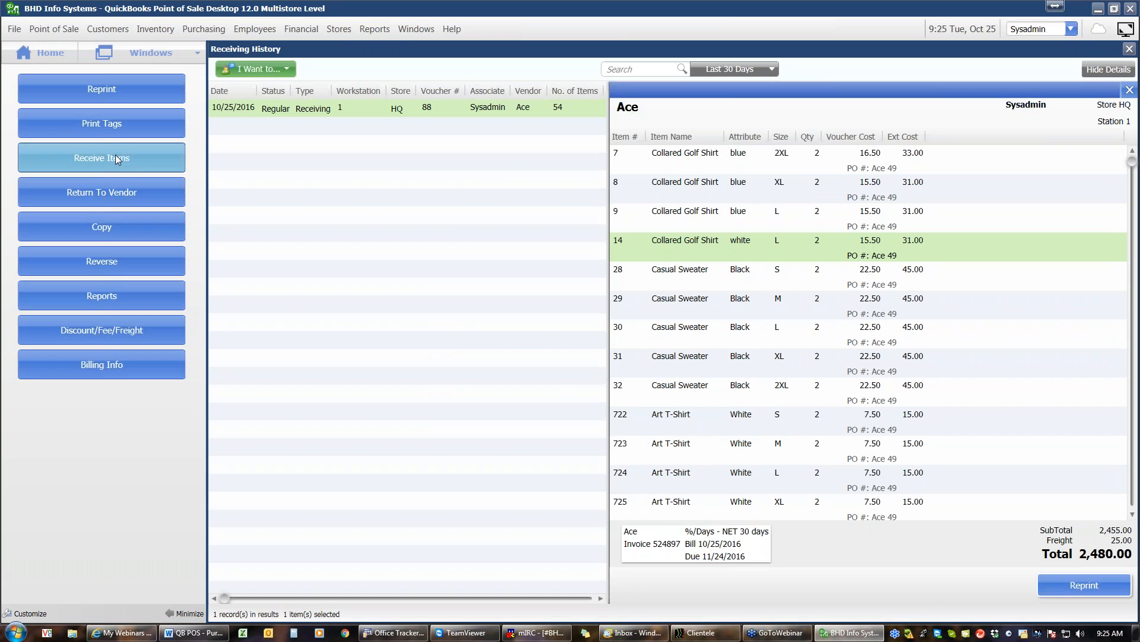
Step: Preview the tags for all items on the voucher in document quantities, enlarged to 300%
{"action": "left_click", "coordinate": [126, 120]}
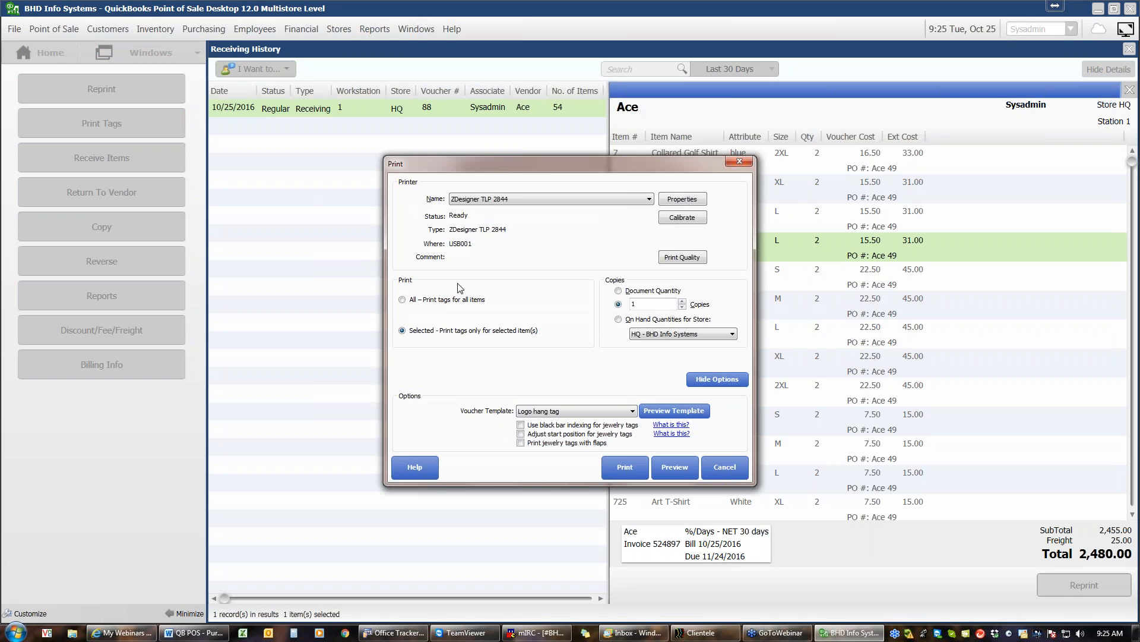
{"action": "left_click", "coordinate": [403, 301]}
{"action": "left_click", "coordinate": [618, 290]}
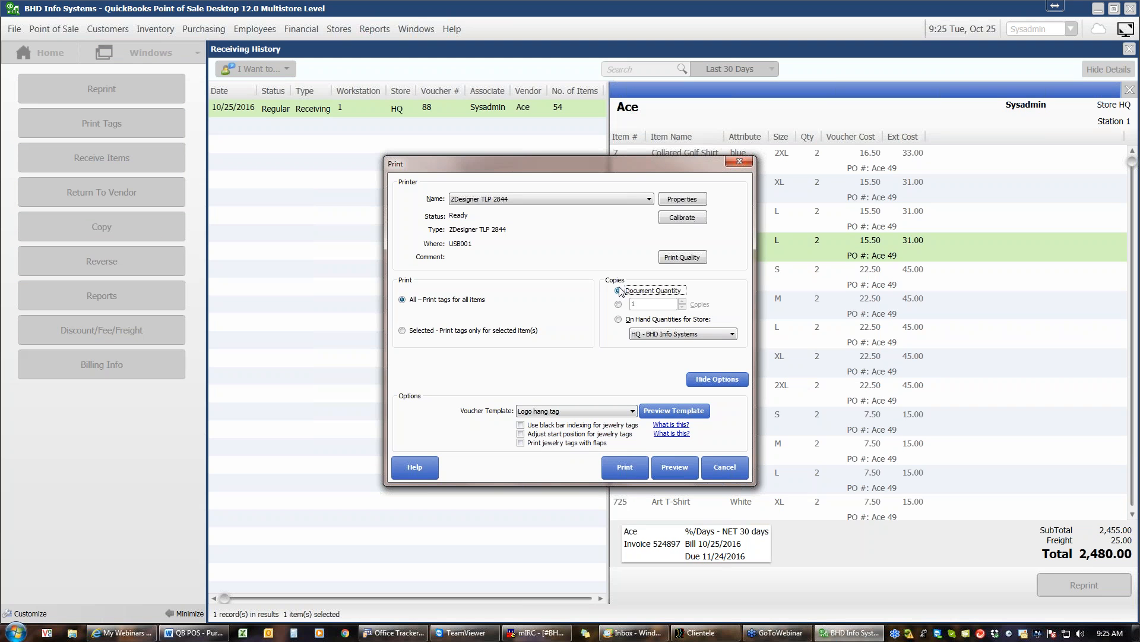
{"action": "left_click", "coordinate": [676, 467]}
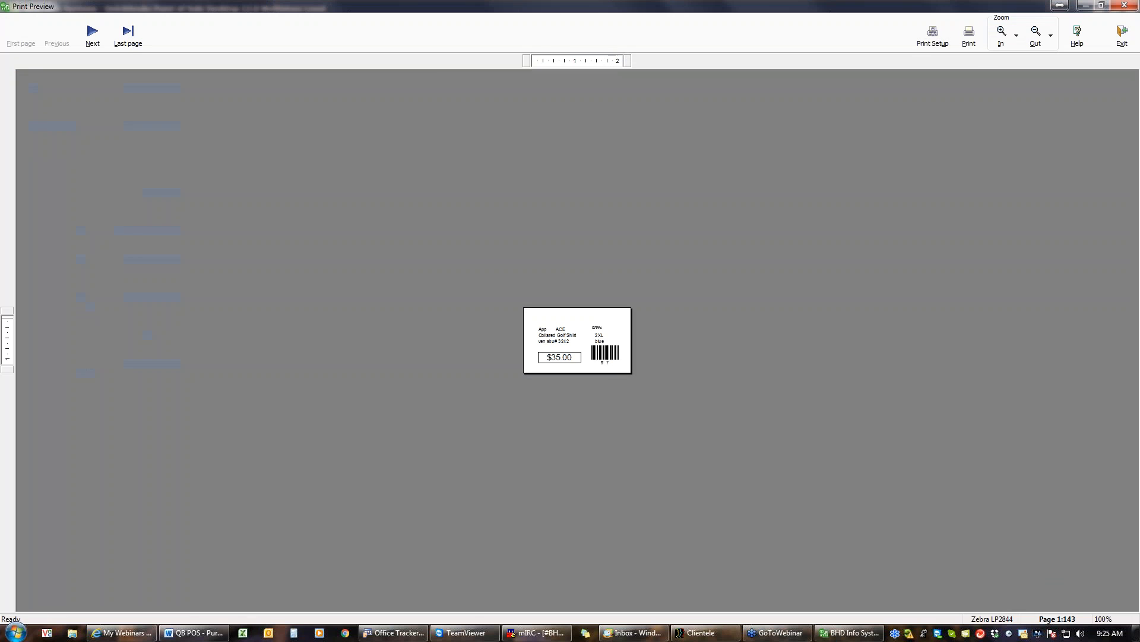
{"action": "left_click", "coordinate": [1008, 37]}
{"action": "left_click", "coordinate": [1009, 36]}
{"action": "left_click", "coordinate": [1009, 36]}
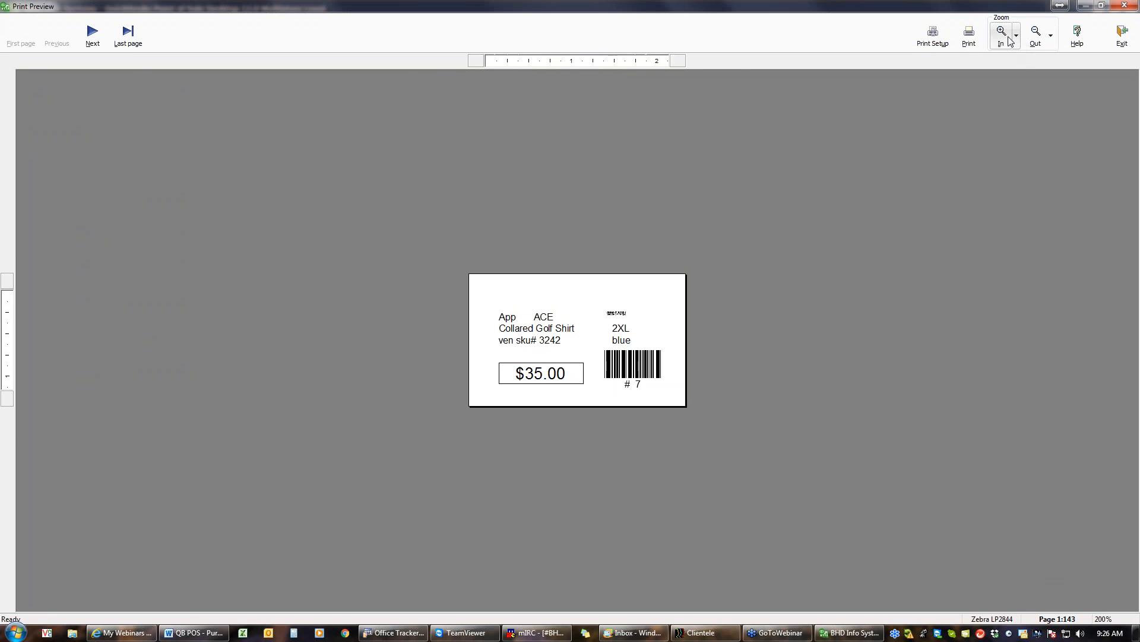
{"action": "left_click", "coordinate": [1008, 35]}
Step: Page through the item tags in the preview, close it and hide the voucher details in the receiving history
{"action": "left_click", "coordinate": [92, 37]}
{"action": "left_click", "coordinate": [93, 38]}
{"action": "left_click", "coordinate": [93, 37]}
{"action": "left_click", "coordinate": [93, 38]}
{"action": "left_click", "coordinate": [95, 38]}
{"action": "left_click", "coordinate": [95, 39]}
{"action": "left_click", "coordinate": [95, 38]}
{"action": "left_click", "coordinate": [96, 39]}
{"action": "left_click", "coordinate": [96, 39]}
{"action": "left_click", "coordinate": [95, 38]}
{"action": "left_click", "coordinate": [96, 39]}
{"action": "left_click", "coordinate": [96, 39]}
{"action": "left_click", "coordinate": [95, 38]}
{"action": "left_click", "coordinate": [96, 39]}
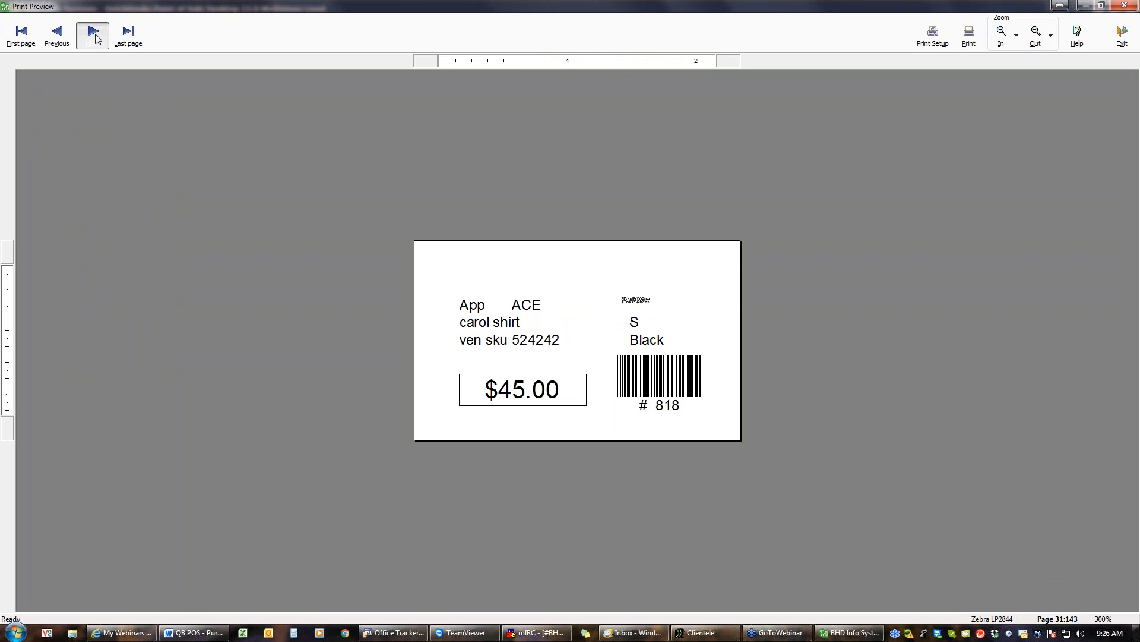
{"action": "left_click", "coordinate": [95, 38]}
{"action": "left_click", "coordinate": [95, 38]}
{"action": "left_click", "coordinate": [96, 39]}
{"action": "left_click", "coordinate": [95, 38]}
{"action": "left_click", "coordinate": [95, 39]}
{"action": "left_click", "coordinate": [97, 39]}
{"action": "left_click", "coordinate": [96, 39]}
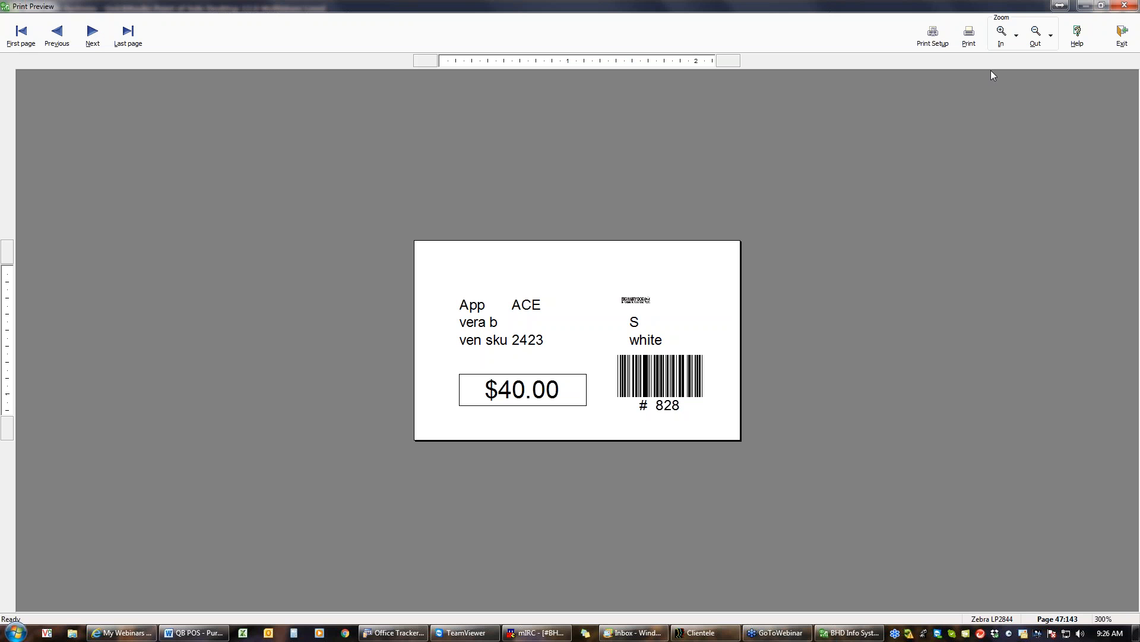
{"action": "left_click", "coordinate": [1121, 37]}
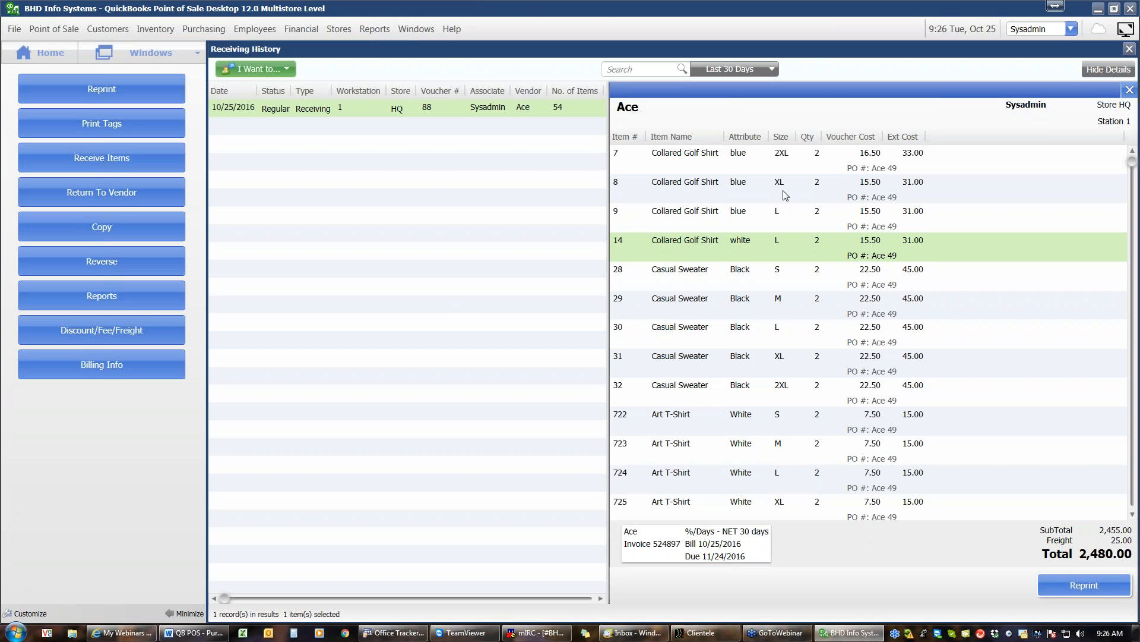
{"action": "left_click", "coordinate": [1108, 70]}
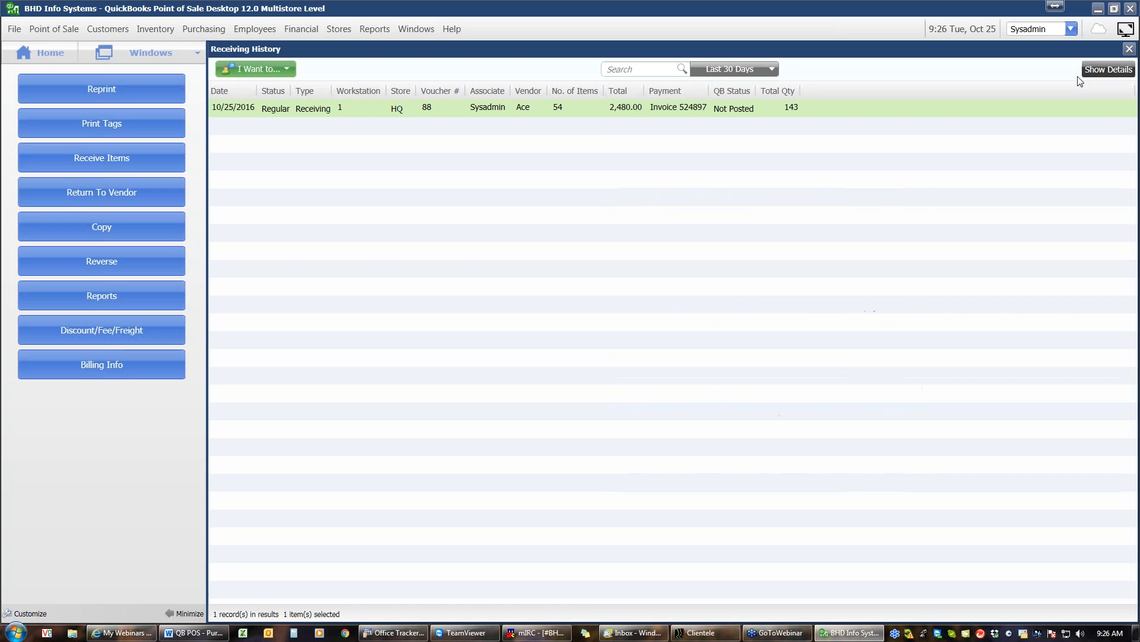
Step: Filter the receiving history to year to date and show the 7/7/2016 3M Scientific Angler voucher's details with full item names
{"action": "left_click", "coordinate": [770, 72]}
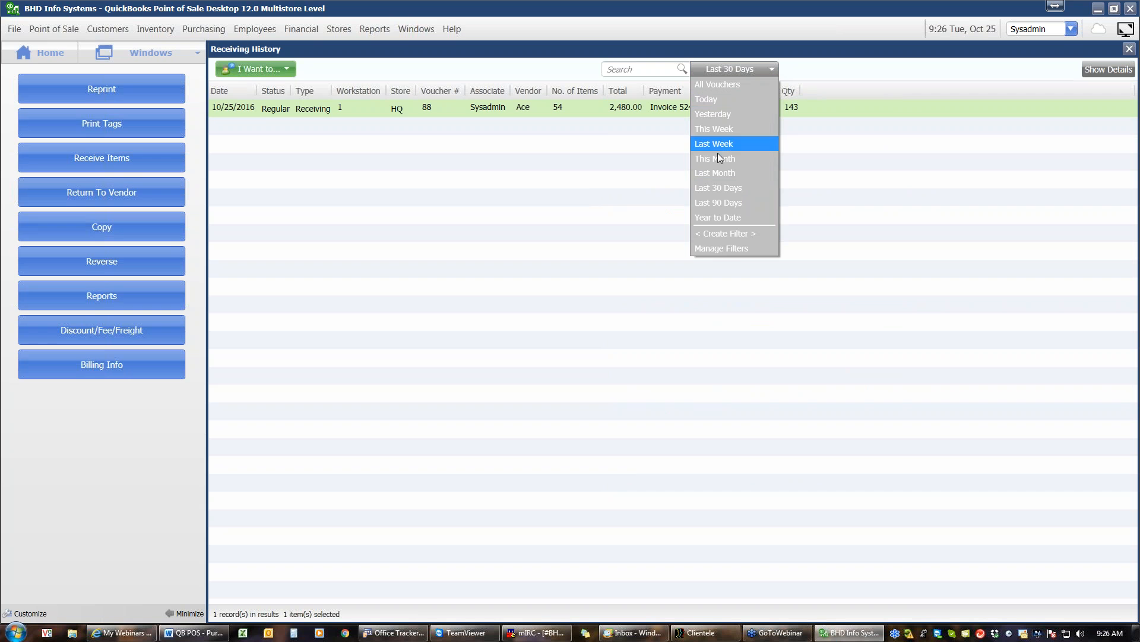
{"action": "left_click", "coordinate": [701, 216]}
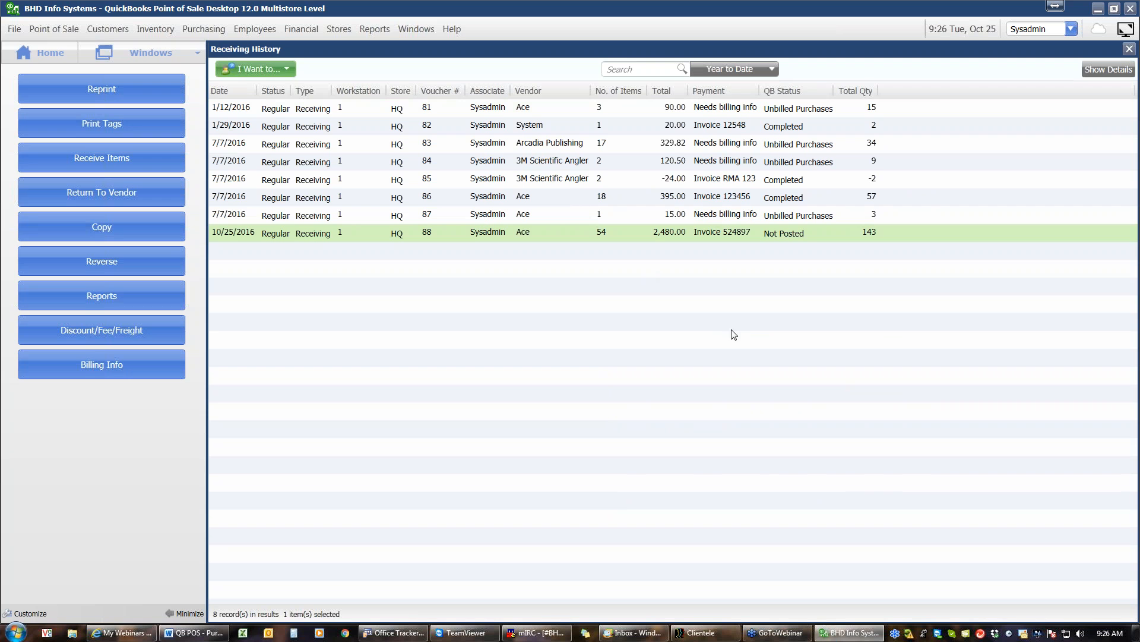
{"action": "left_click", "coordinate": [719, 166]}
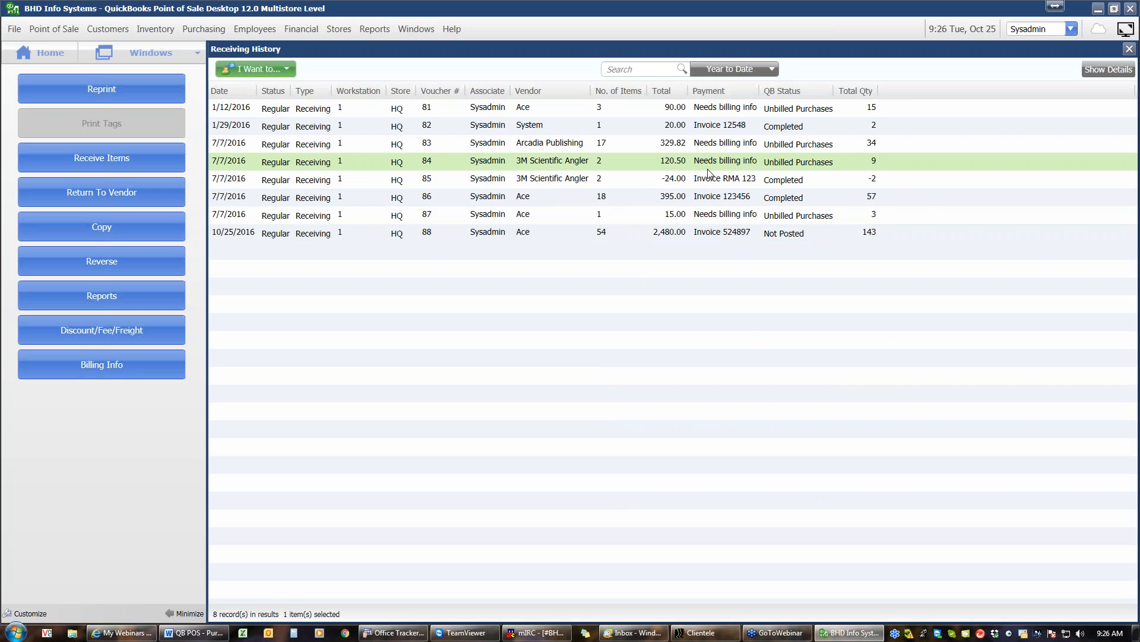
{"action": "left_click", "coordinate": [1108, 70]}
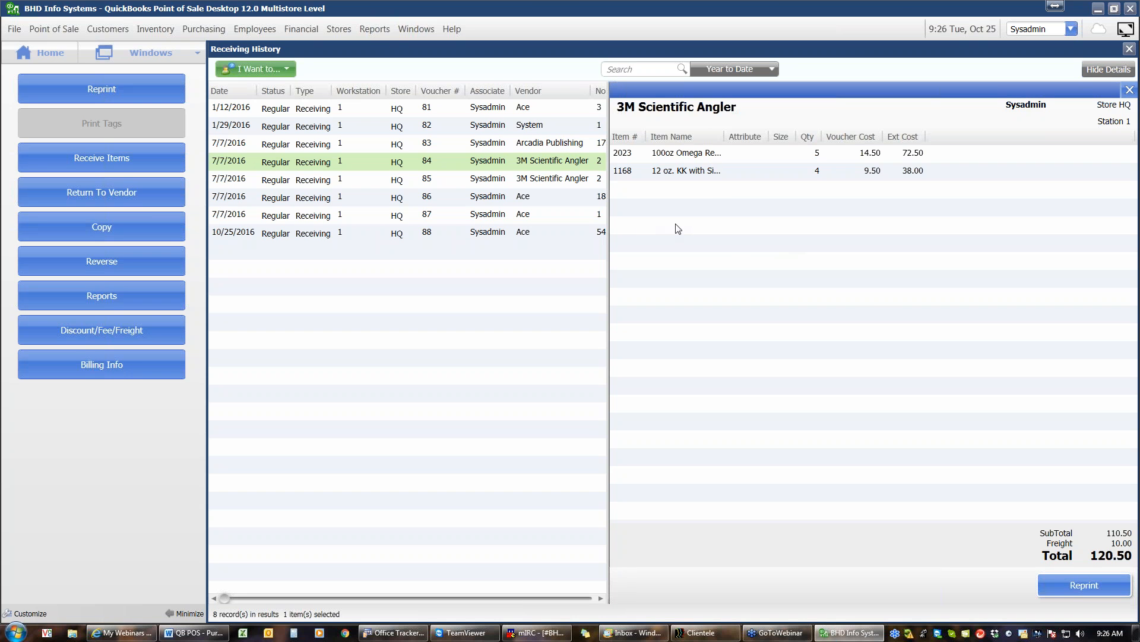
{"action": "double_click", "coordinate": [724, 139]}
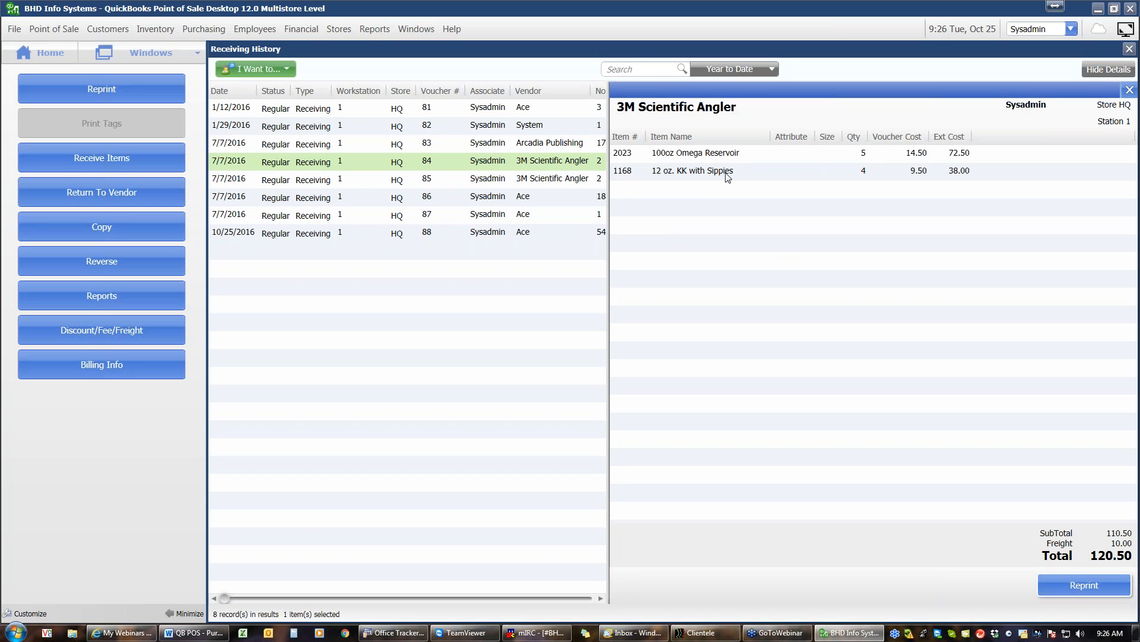
{"action": "left_click", "coordinate": [702, 176]}
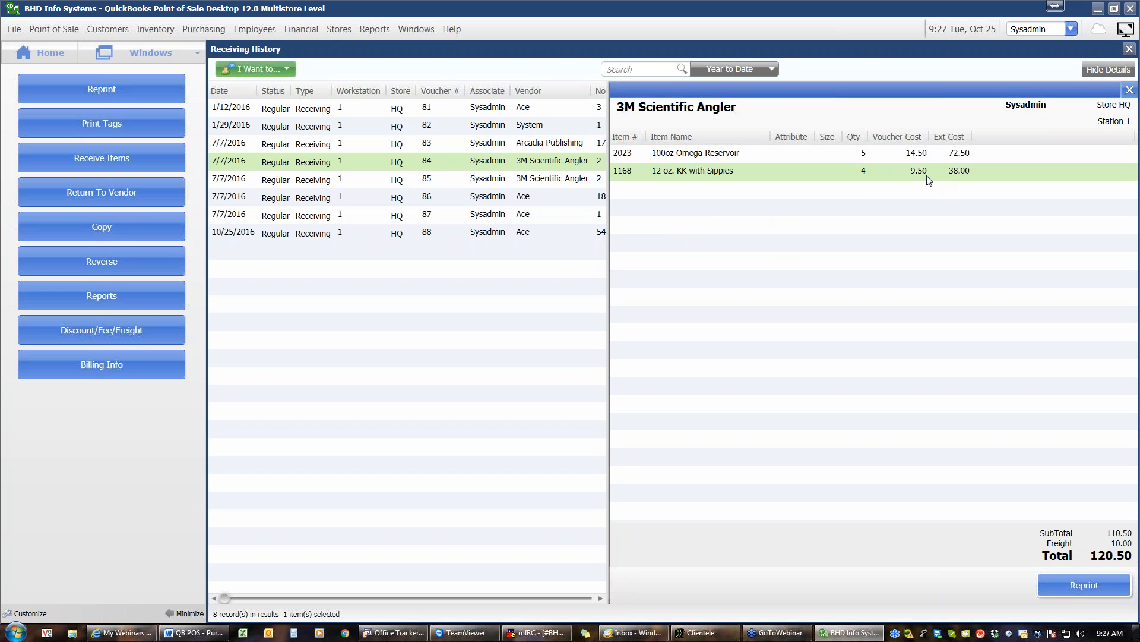
Step: Copy the selected 3M Scientific Angler voucher to a new one and set the 12 oz. KK with Sippies voucher cost to 9.75
{"action": "left_click", "coordinate": [287, 69]}
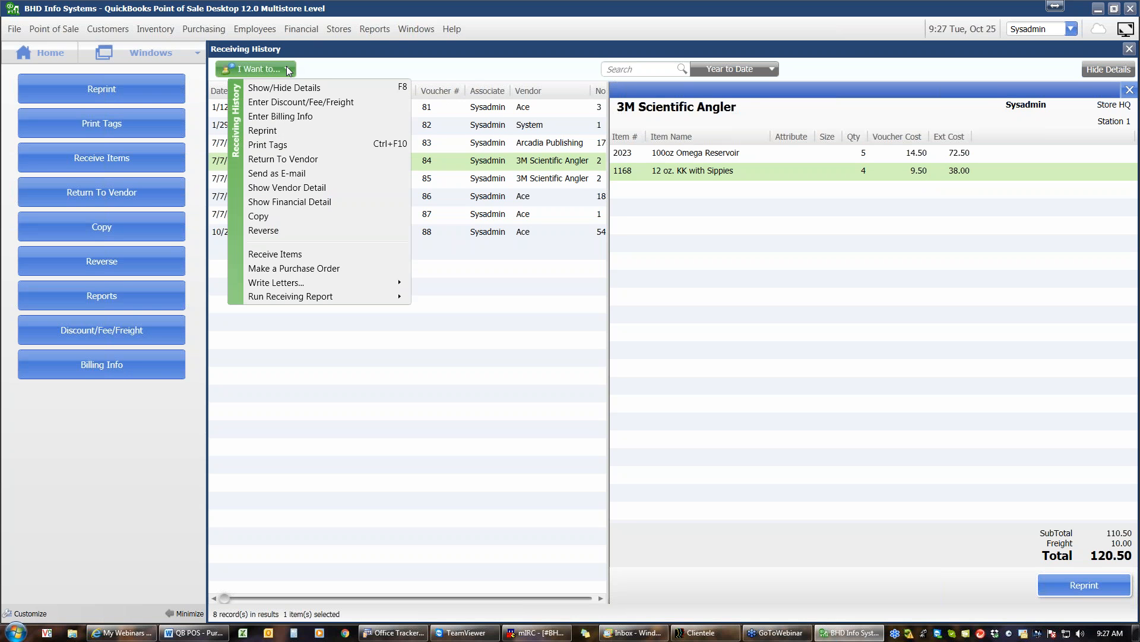
{"action": "left_click", "coordinate": [351, 66]}
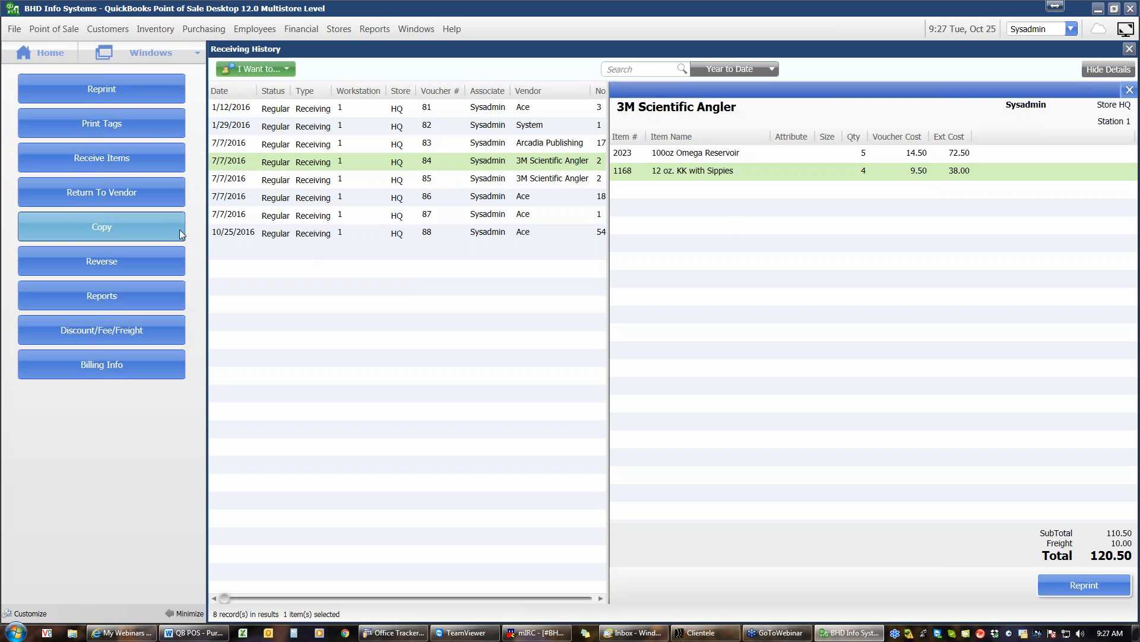
{"action": "left_click", "coordinate": [158, 223]}
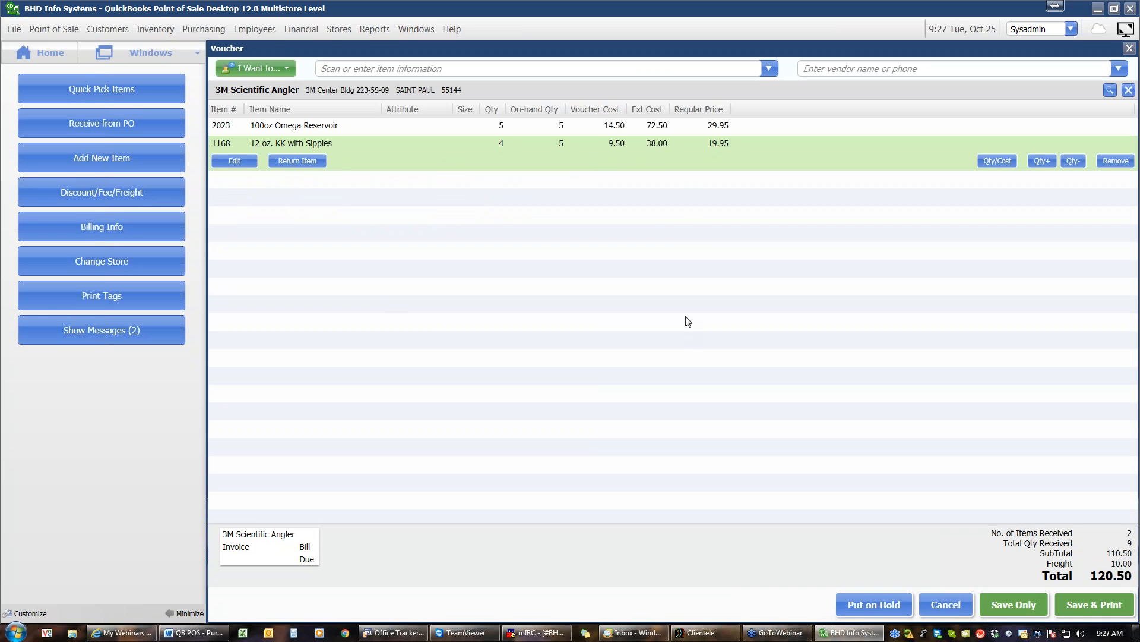
{"action": "left_click", "coordinate": [616, 147]}
{"action": "type", "text": "9.75"}
{"action": "key", "text": "Return"}
{"action": "left_click", "coordinate": [719, 146]}
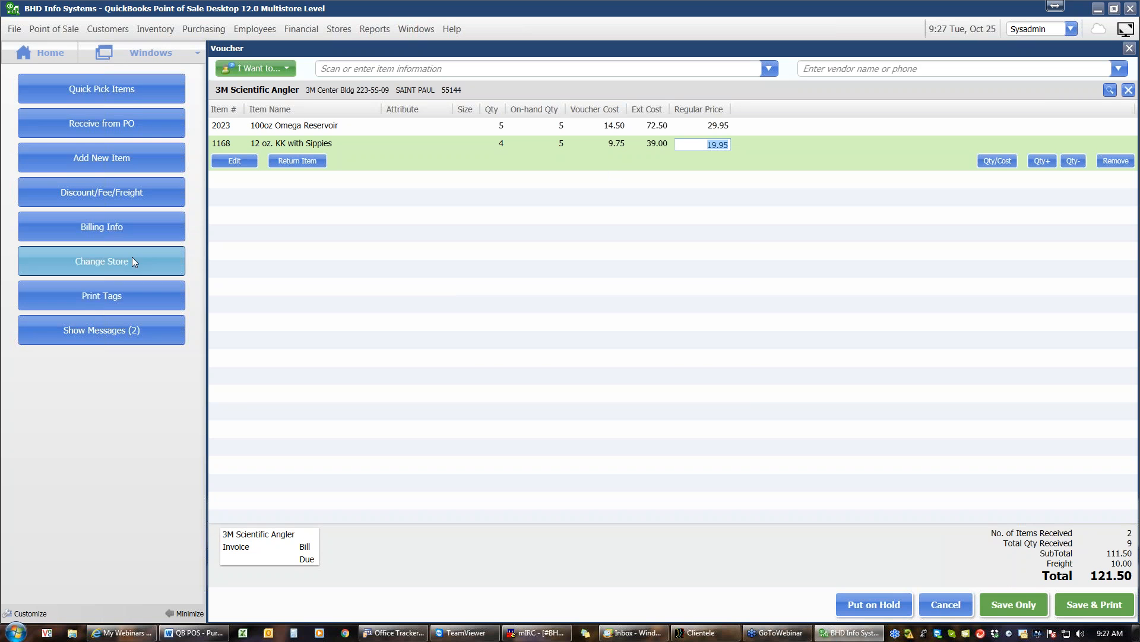
Step: Enter the voucher's billing info with the vendor invoice number, bill date 10/25/2016 and terms of net due in 30 days
{"action": "left_click", "coordinate": [140, 230]}
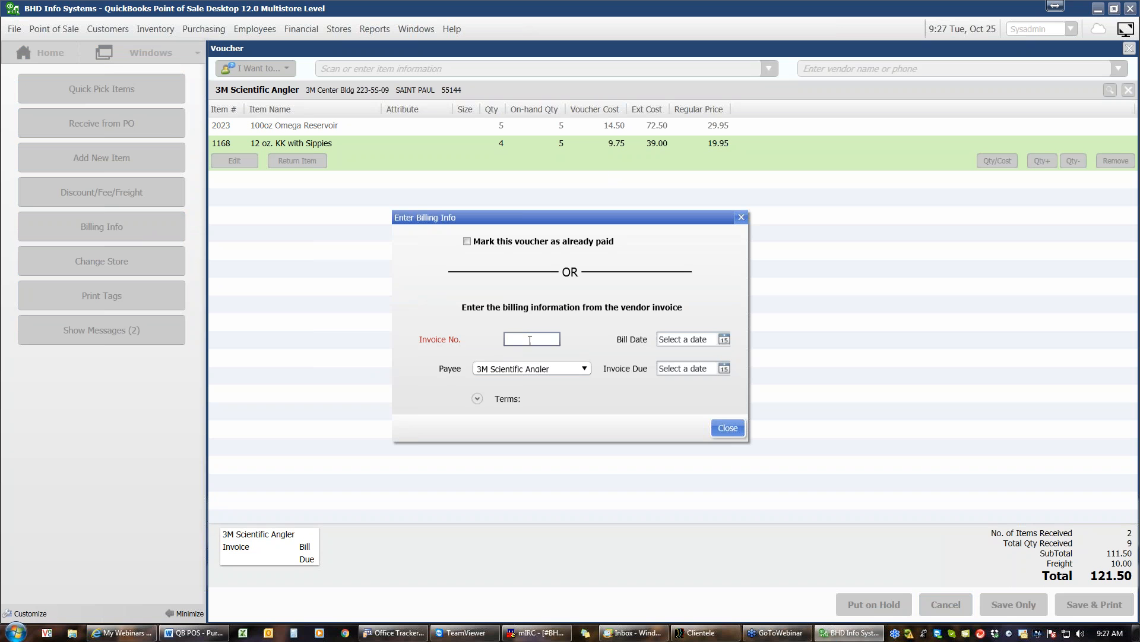
{"action": "type", "text": "4785415"}
{"action": "left_click", "coordinate": [724, 339]}
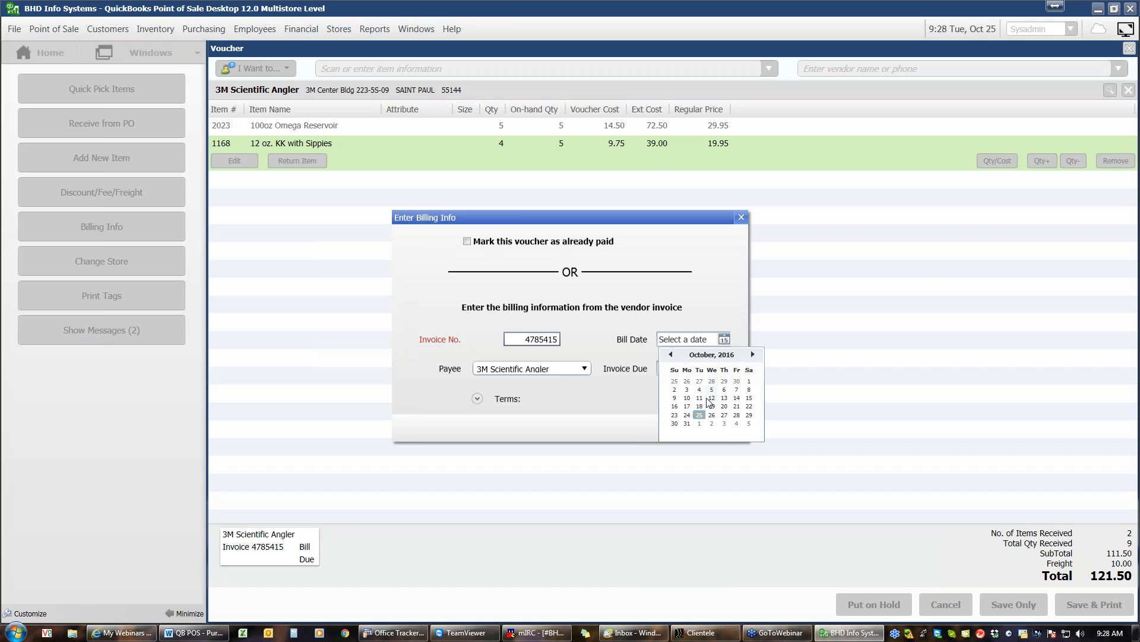
{"action": "left_click", "coordinate": [699, 415]}
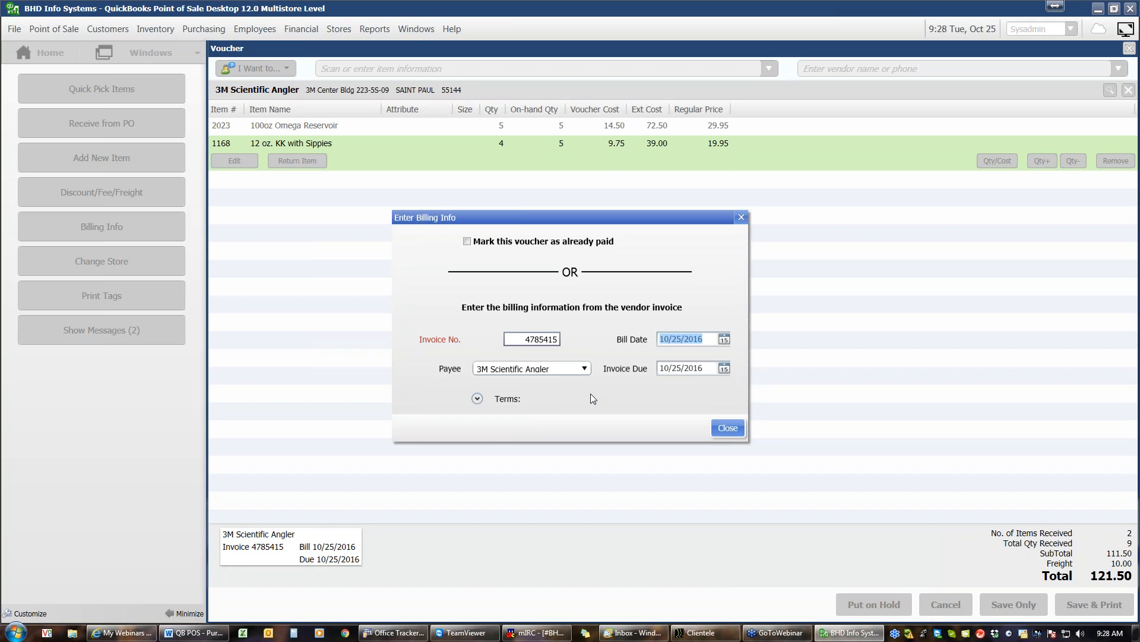
{"action": "left_click", "coordinate": [482, 397]}
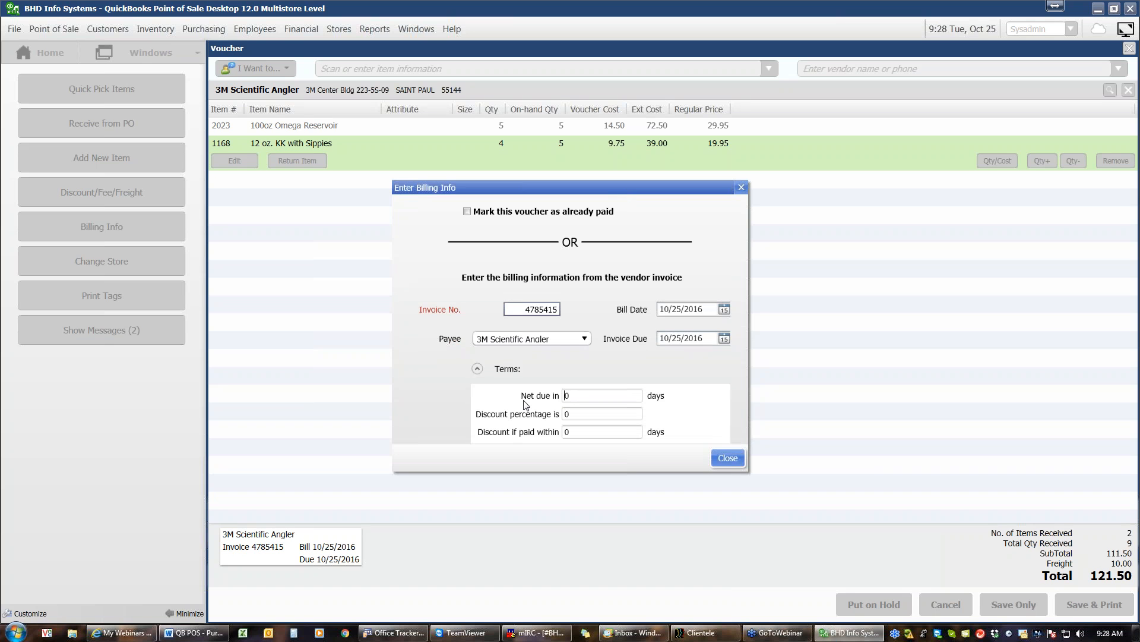
{"action": "type", "text": "30"}
{"action": "left_click", "coordinate": [741, 464]}
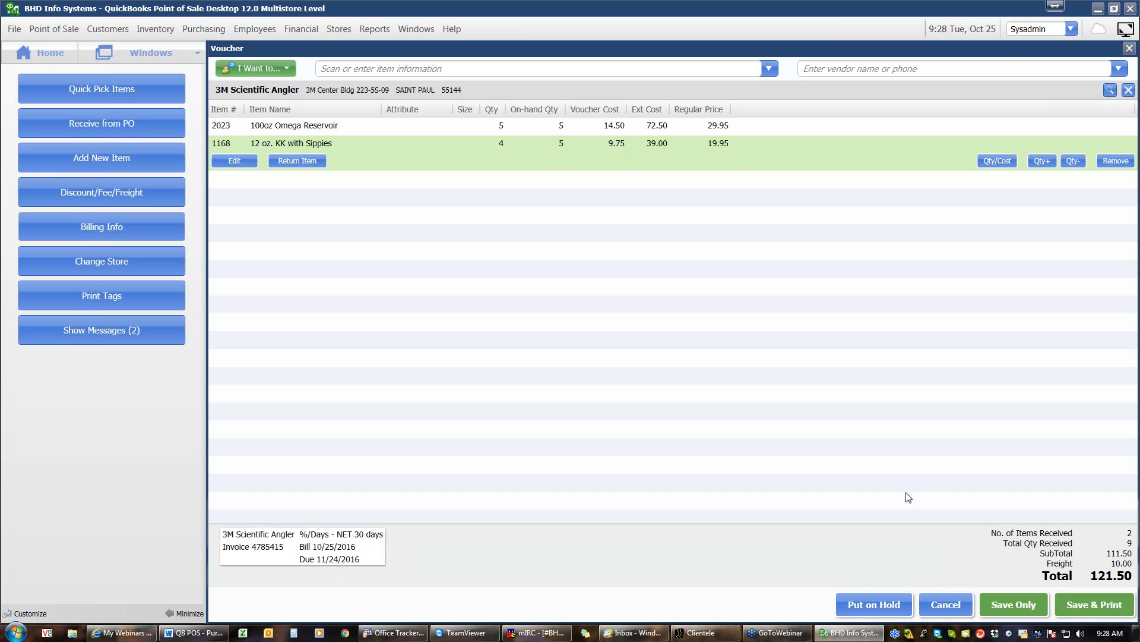
Step: Save the copied voucher without printing or reviewing item prices, and return to the receiving history
{"action": "left_click", "coordinate": [1020, 604]}
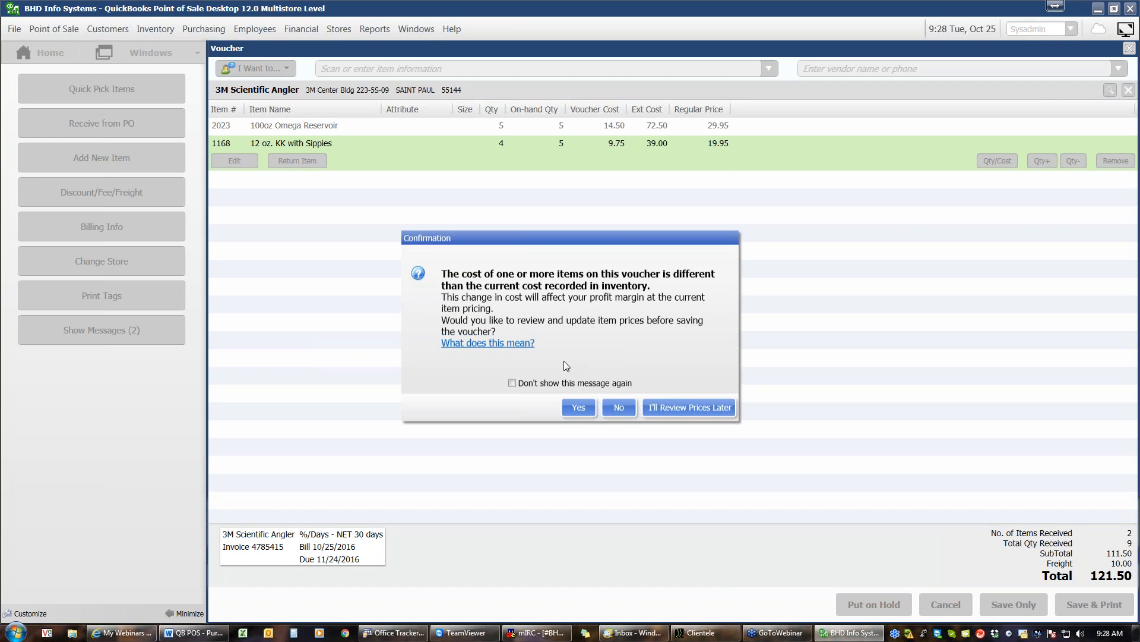
{"action": "left_click", "coordinate": [618, 408]}
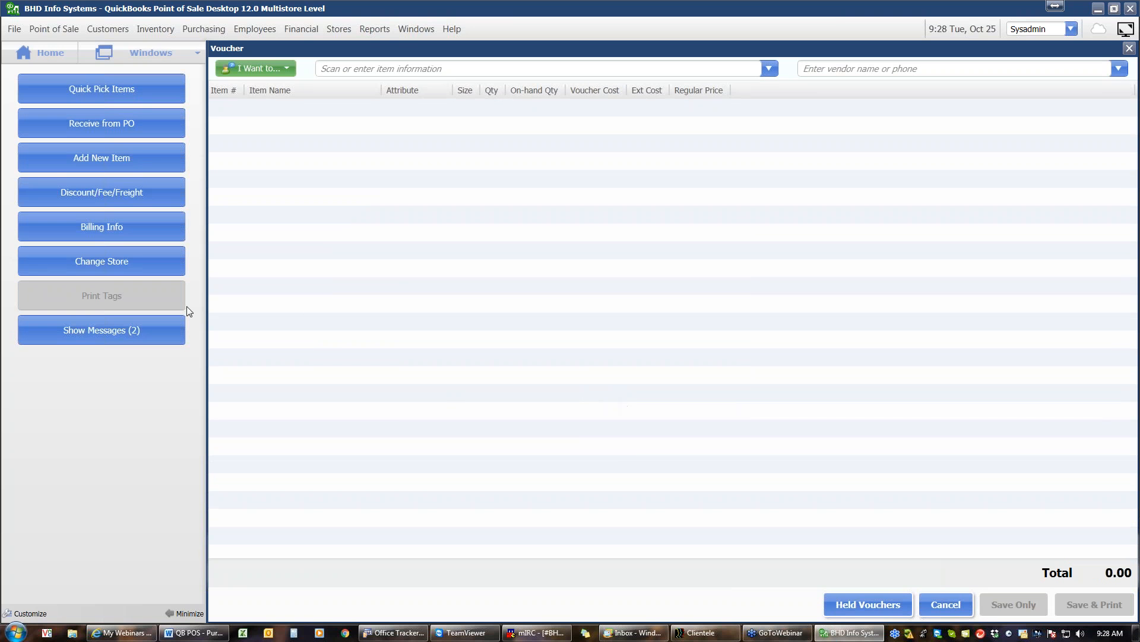
{"action": "left_click", "coordinate": [65, 52]}
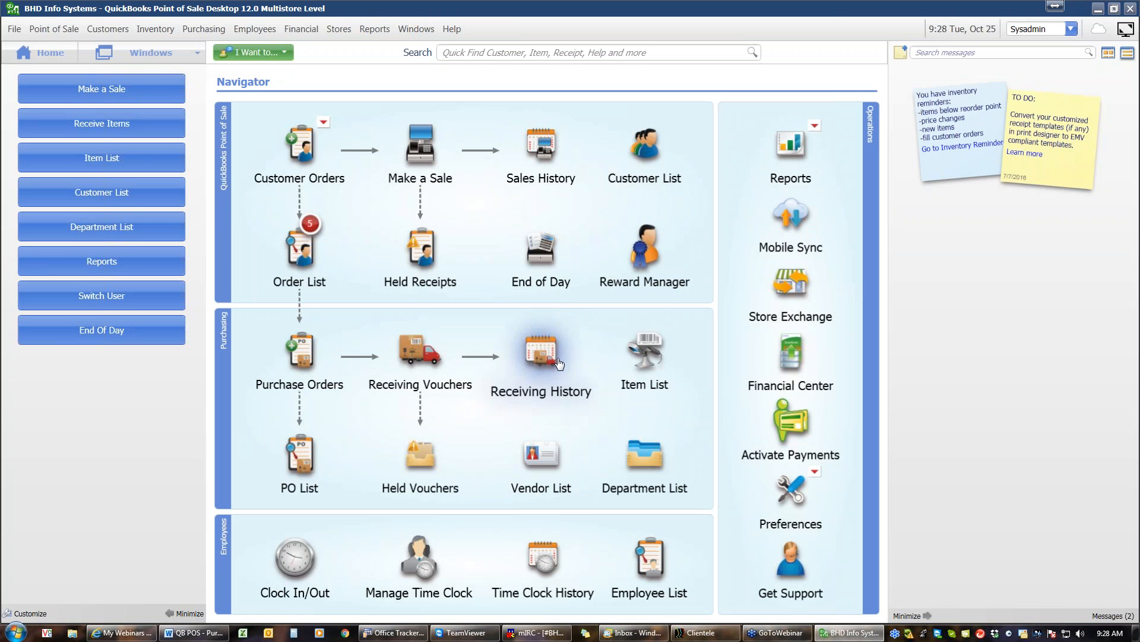
{"action": "left_click", "coordinate": [553, 363]}
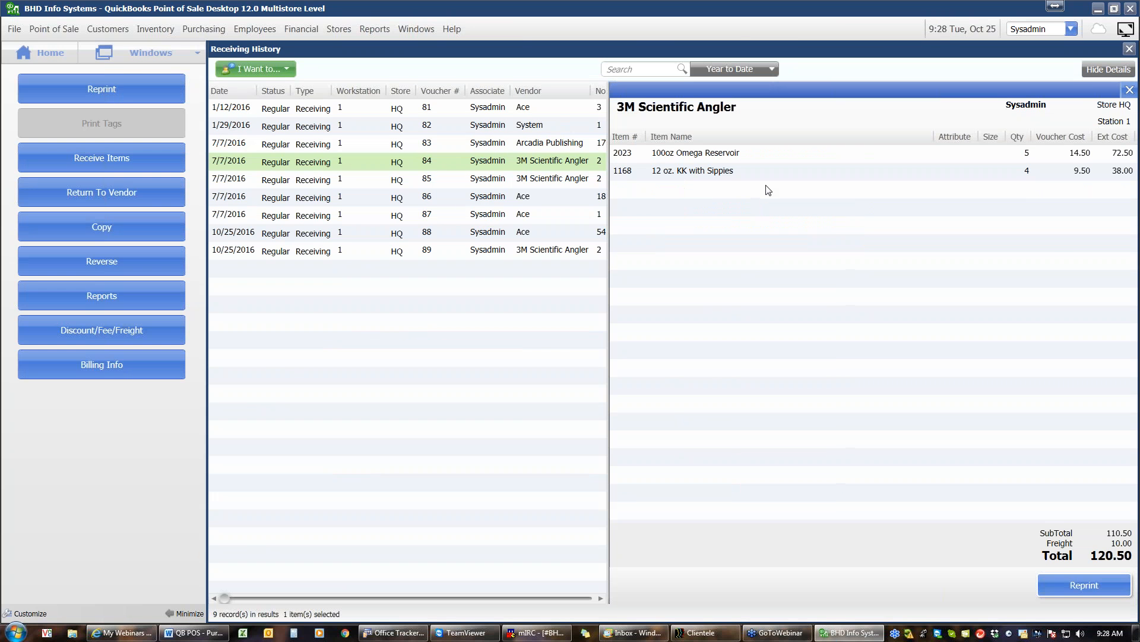
Step: Reverse the original 7/7/2016 3M Scientific Angler voucher, and hide the voucher details
{"action": "left_click", "coordinate": [1093, 71]}
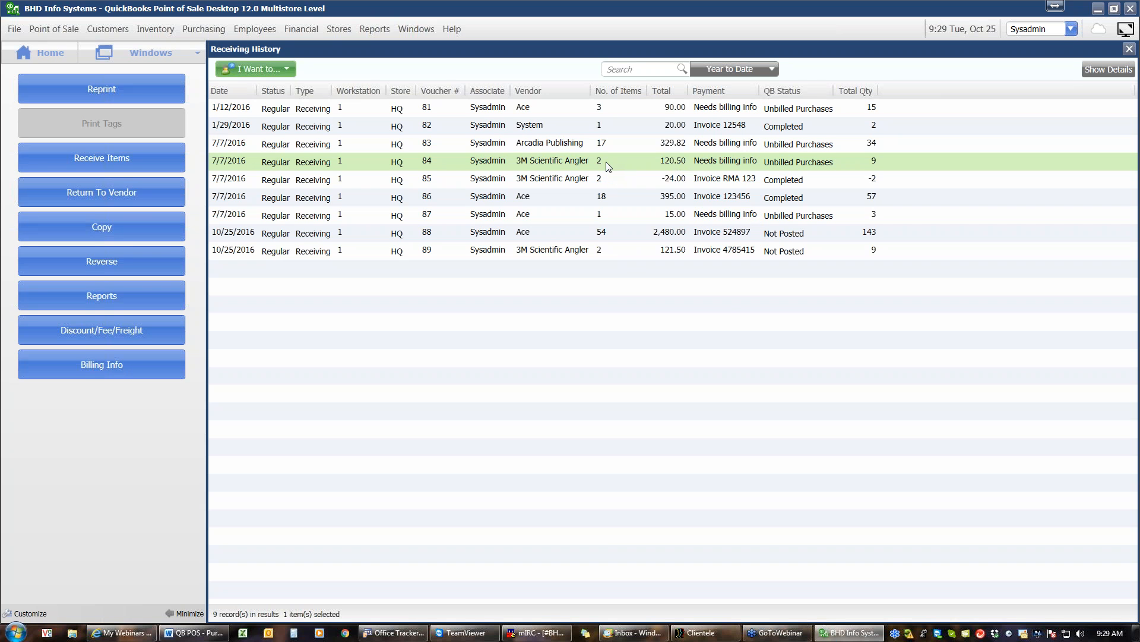
{"action": "left_click", "coordinate": [154, 259]}
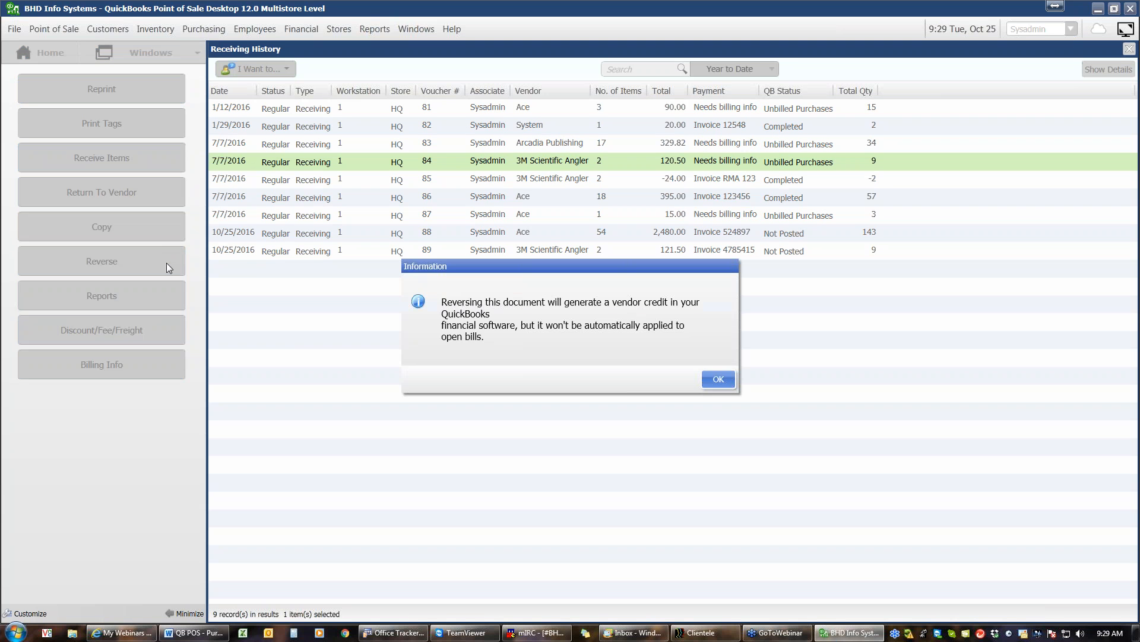
{"action": "left_click", "coordinate": [719, 378]}
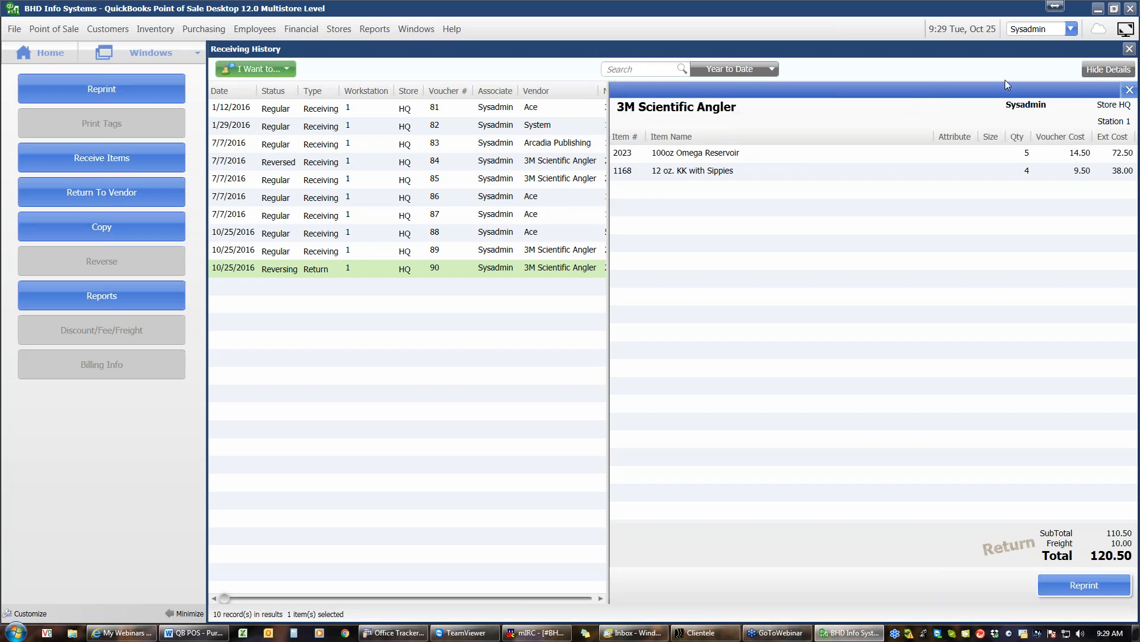
{"action": "left_click", "coordinate": [1096, 73]}
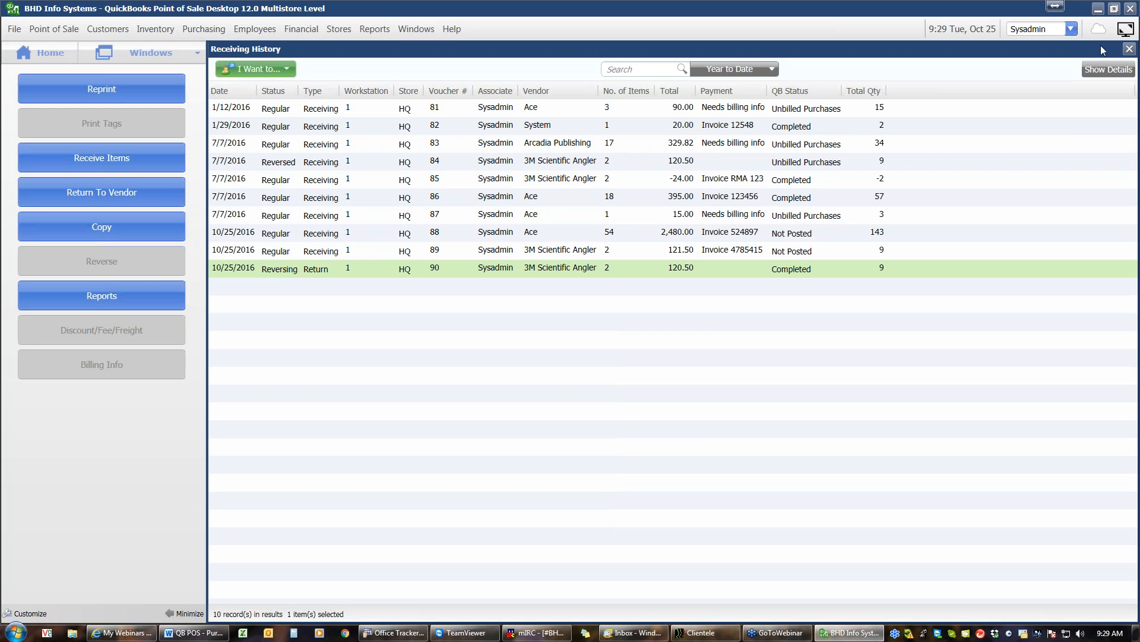
Step: Start a new purchase order and open the full item list to select its items
{"action": "left_click", "coordinate": [63, 53]}
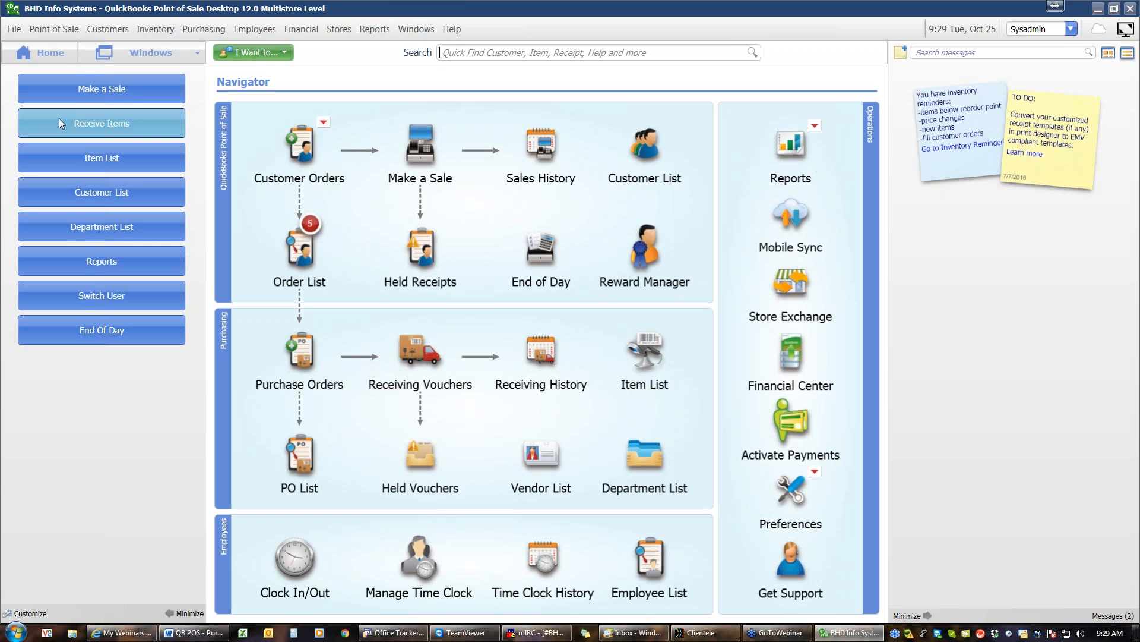
{"action": "left_click", "coordinate": [300, 364]}
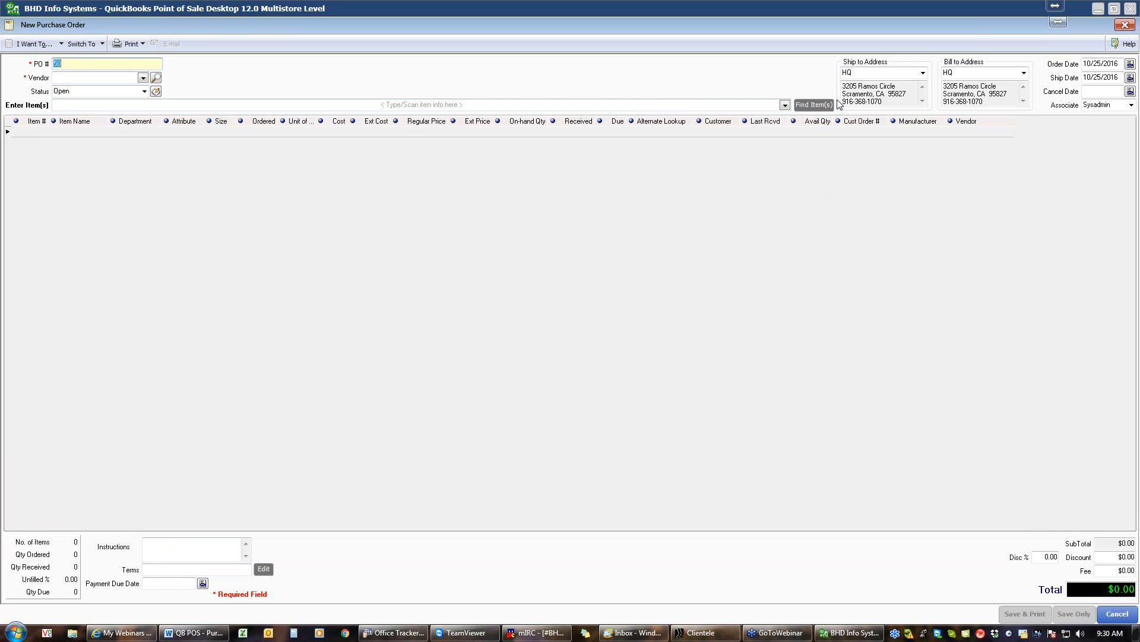
{"action": "left_click", "coordinate": [811, 108]}
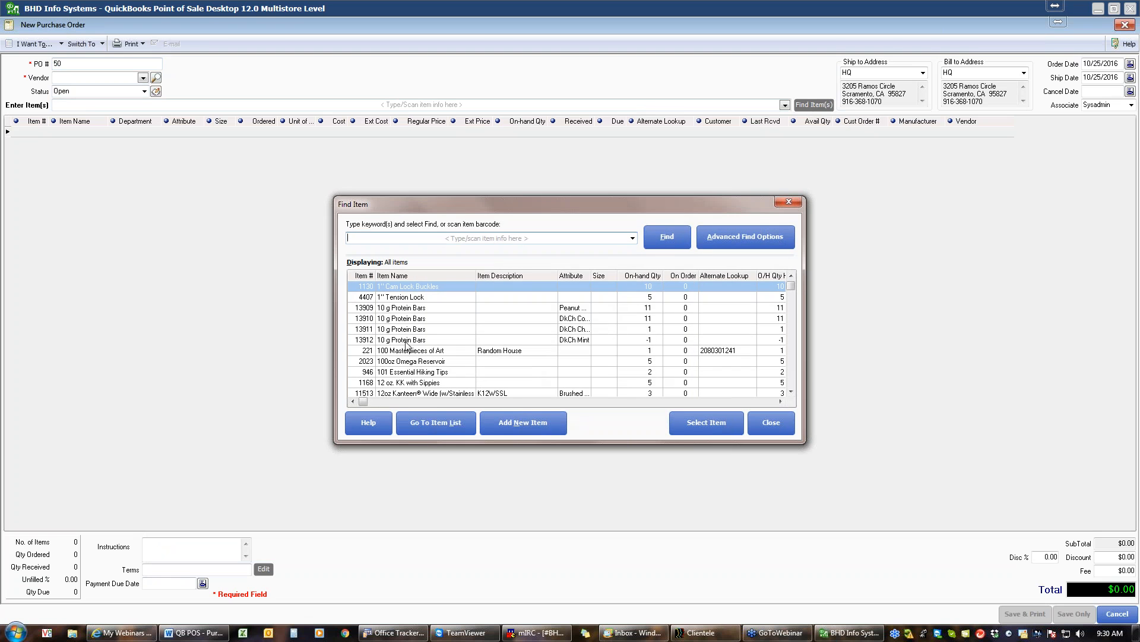
{"action": "left_click", "coordinate": [405, 340]}
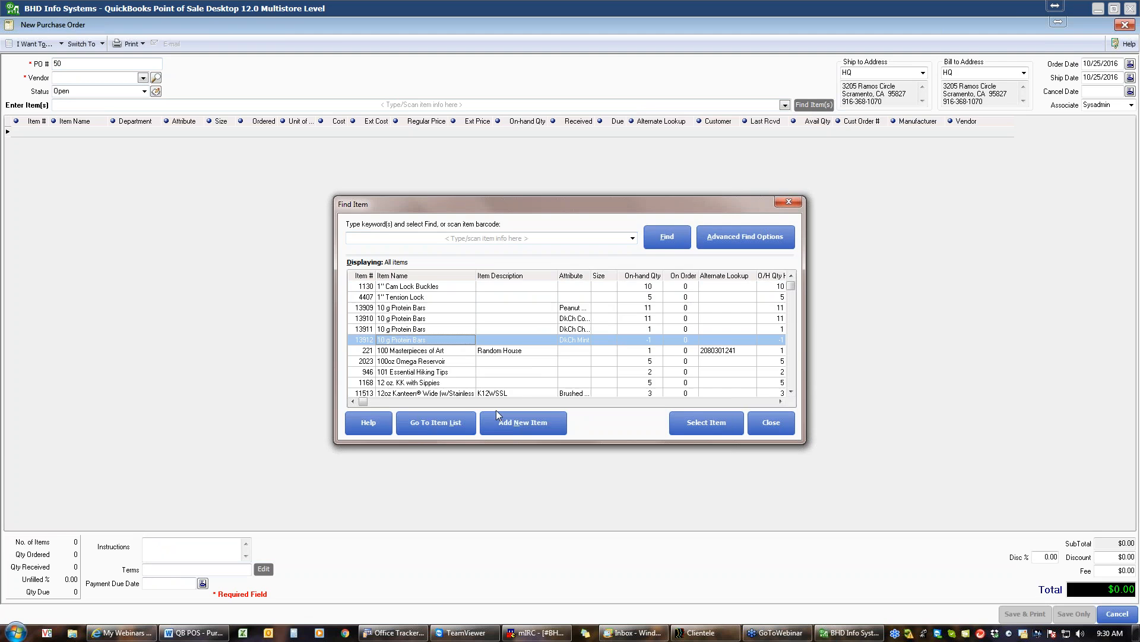
{"action": "left_click", "coordinate": [509, 426]}
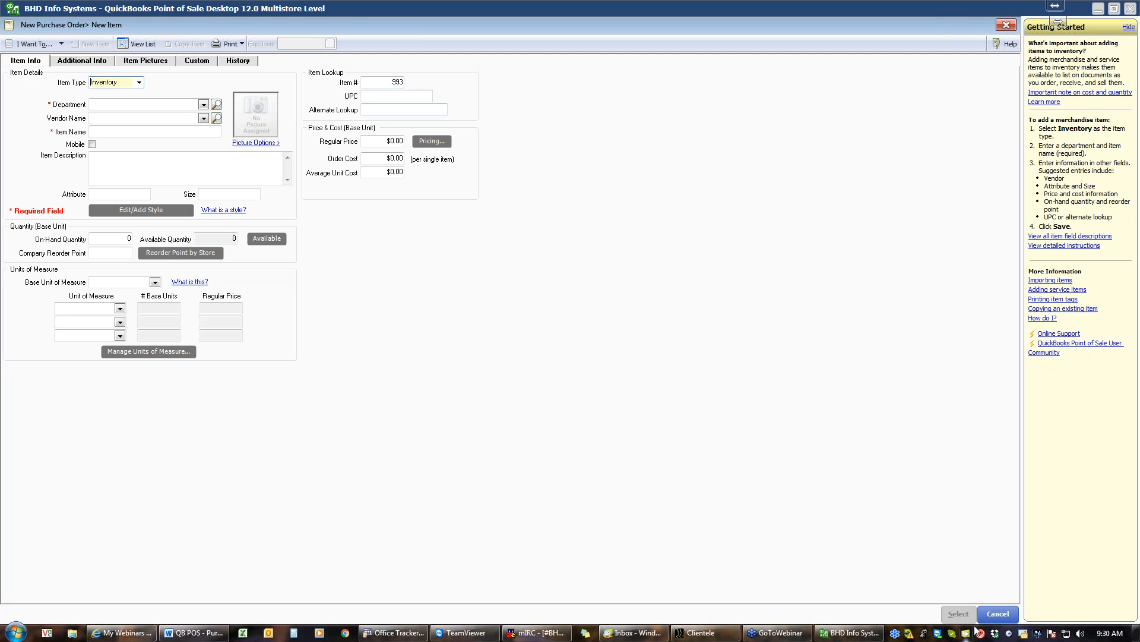
{"action": "left_click", "coordinate": [998, 613]}
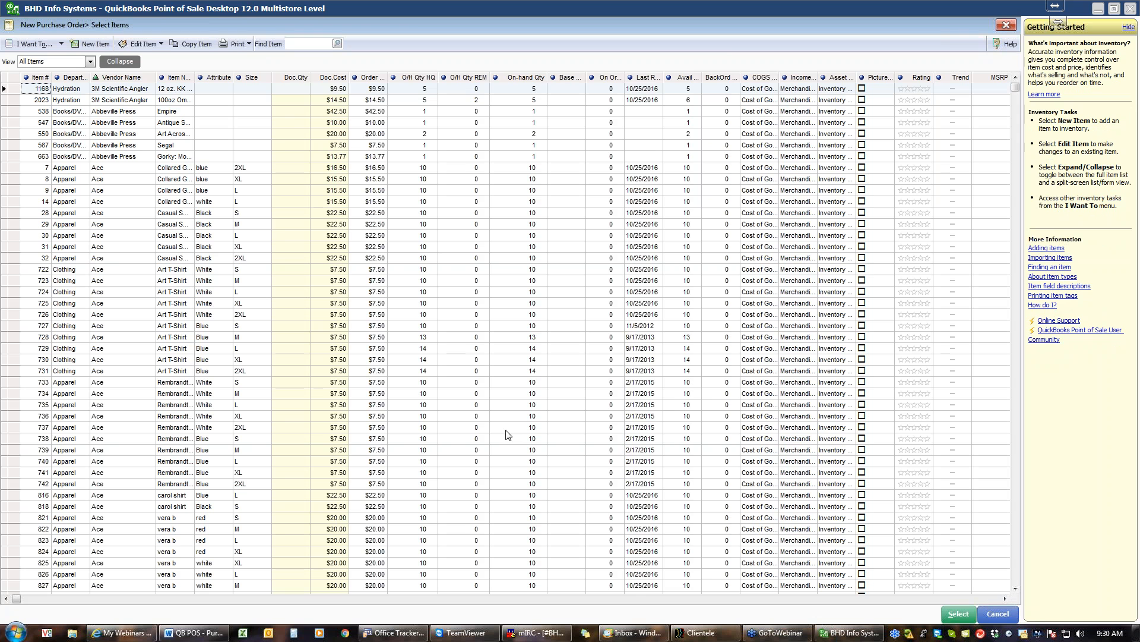
Step: Add the Abbeville Press items to the purchase order with quantities of 2 for Empire, 1 for Antique Speak and 1 for Segal
{"action": "left_click", "coordinate": [302, 114]}
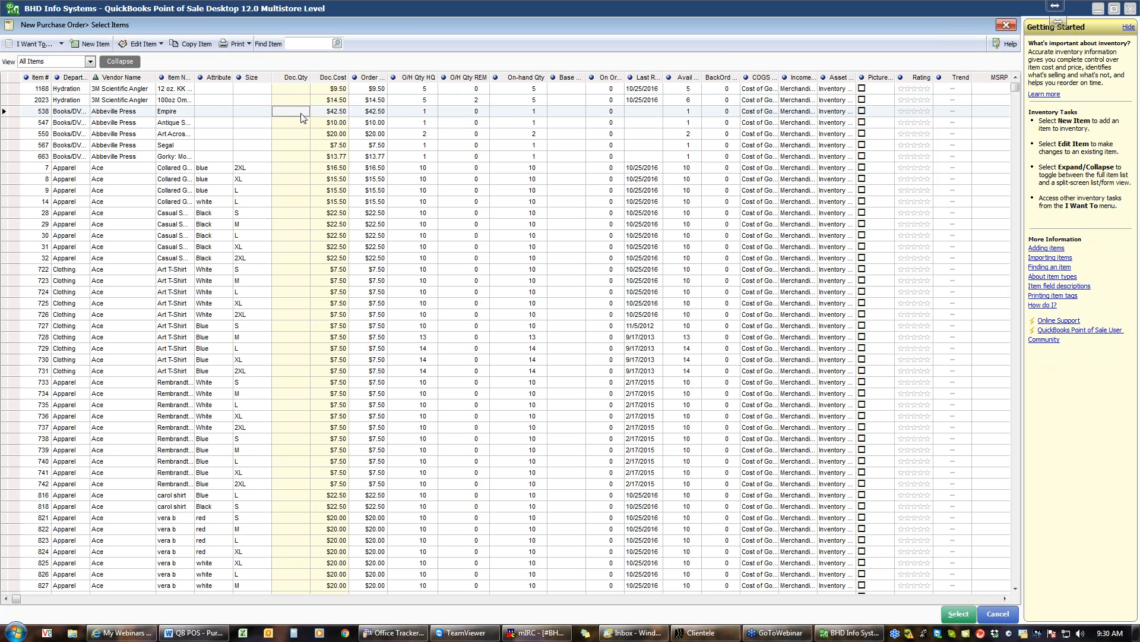
{"action": "type", "text": "2"}
{"action": "key", "text": "Return"}
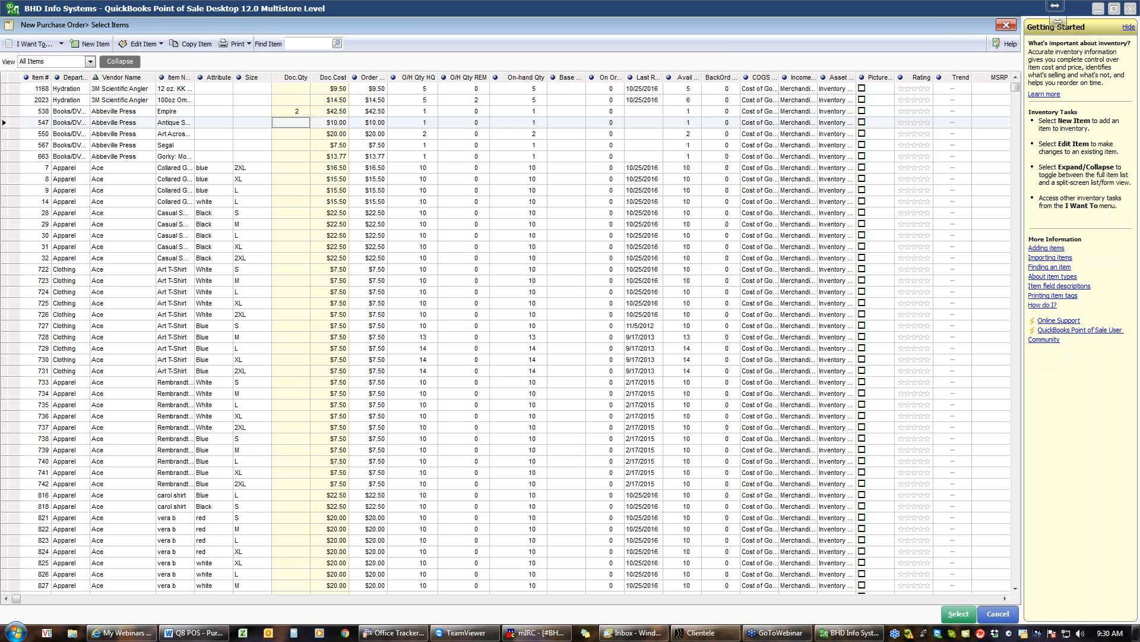
{"action": "type", "text": "1"}
{"action": "key", "text": "Return"}
{"action": "key", "text": "Return"}
{"action": "type", "text": "1"}
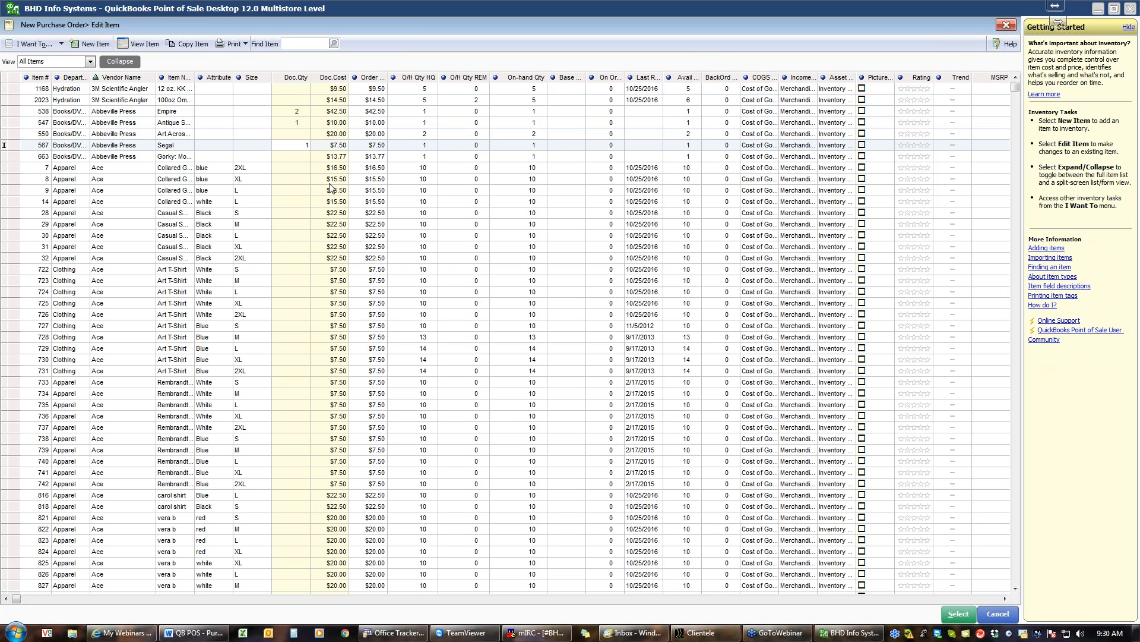
{"action": "left_click", "coordinate": [957, 613]}
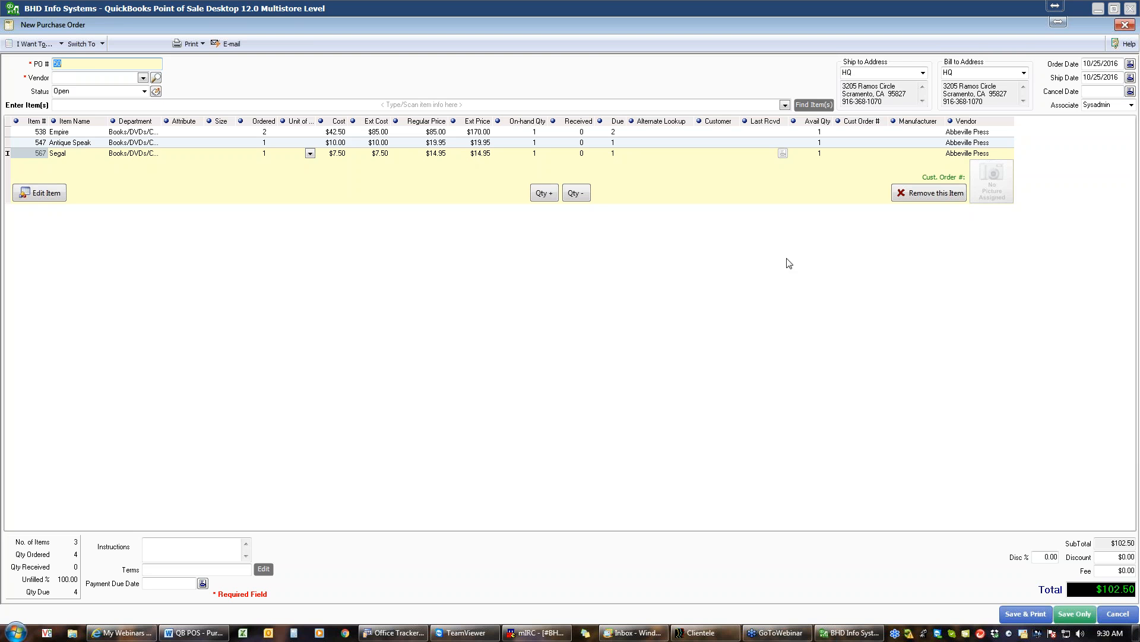
Step: Remove Segal from the new Abbeville Press purchase order and save the order without printing
{"action": "left_click", "coordinate": [935, 193]}
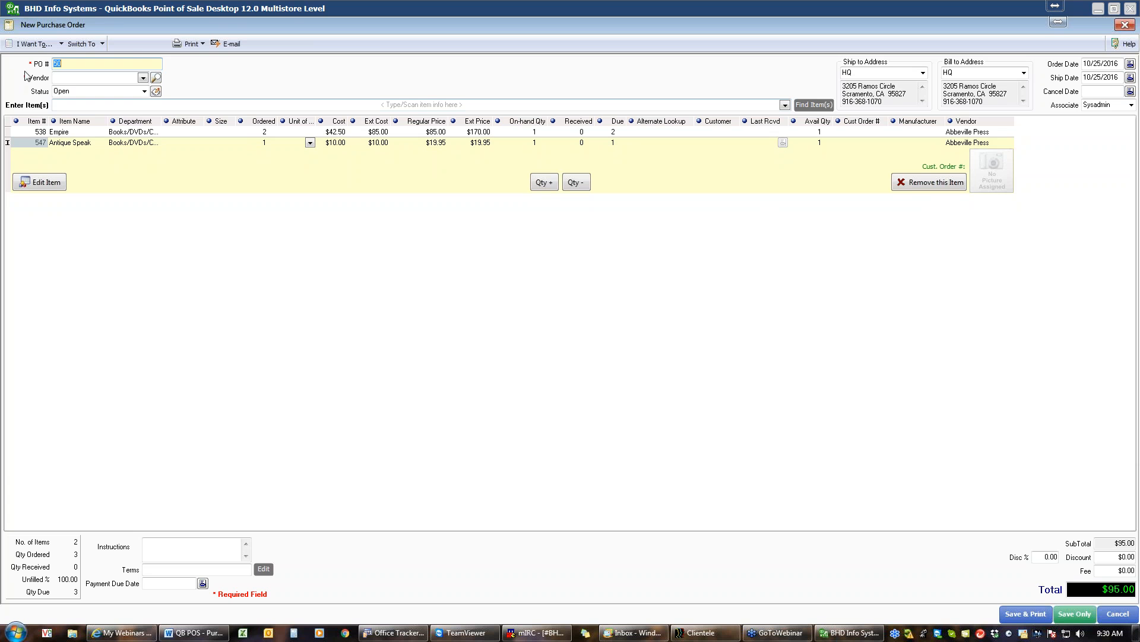
{"action": "left_click", "coordinate": [57, 46]}
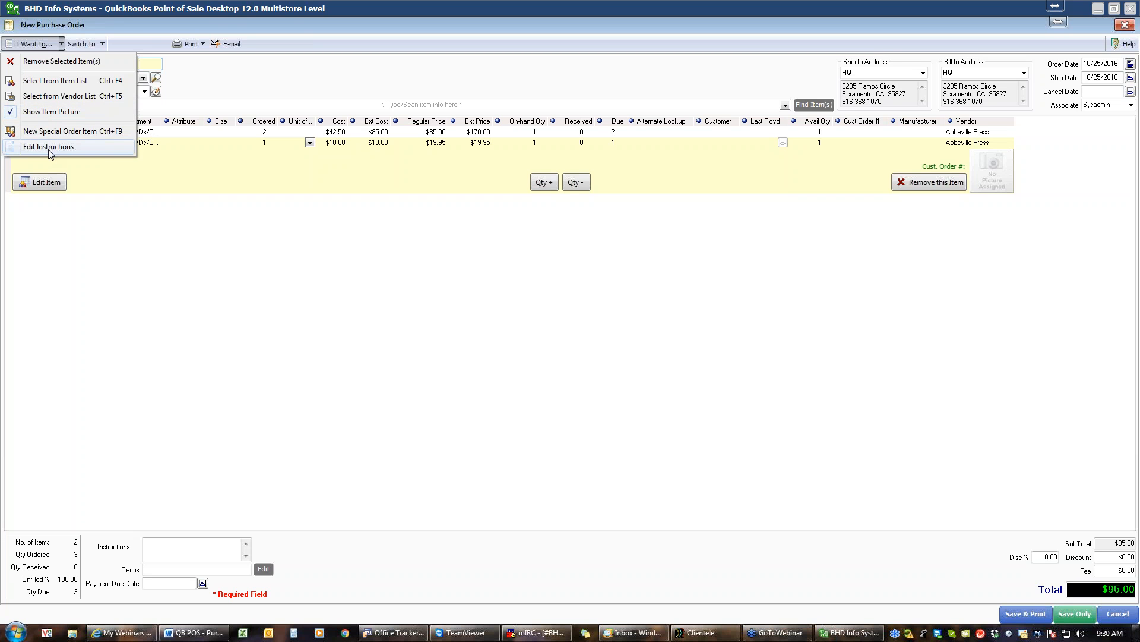
{"action": "left_click", "coordinate": [256, 71]}
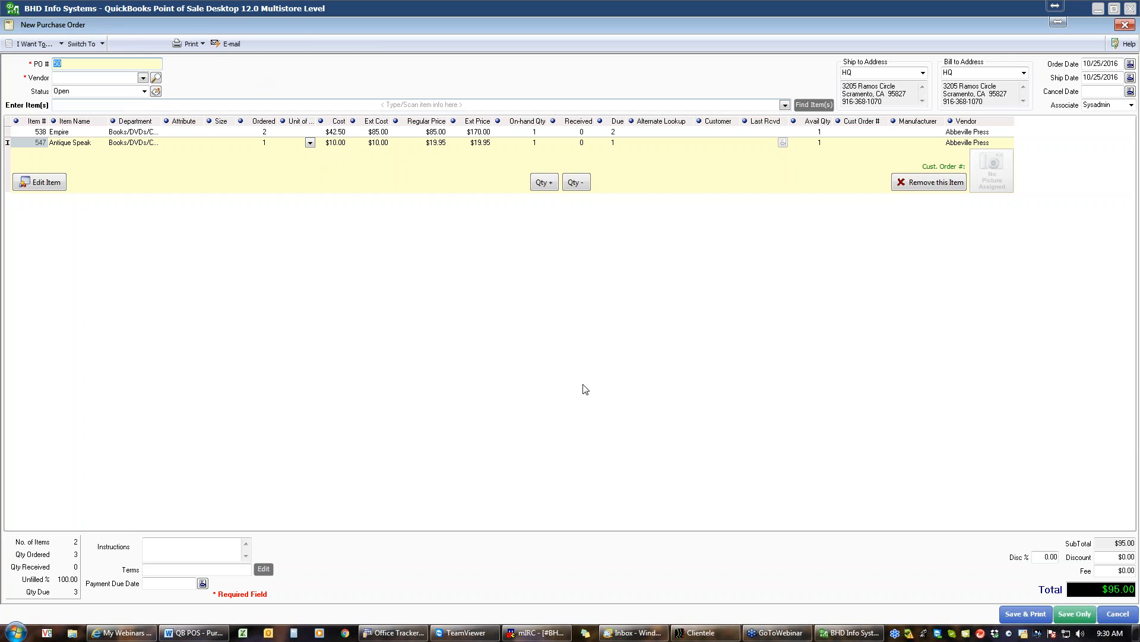
{"action": "left_click", "coordinate": [1067, 618]}
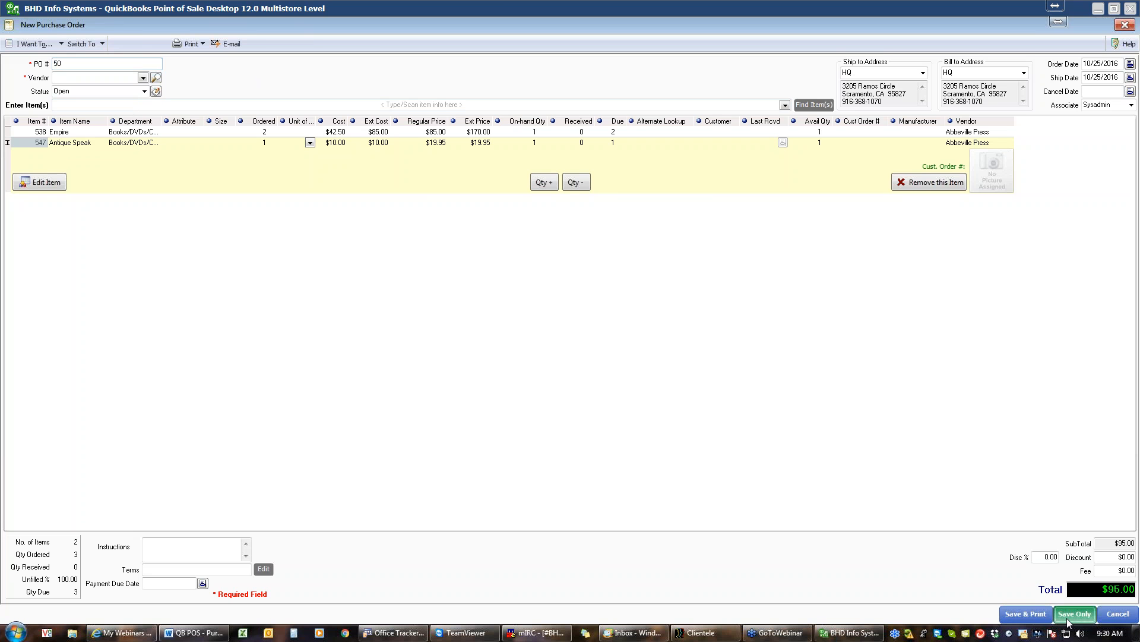
{"action": "left_click", "coordinate": [529, 342]}
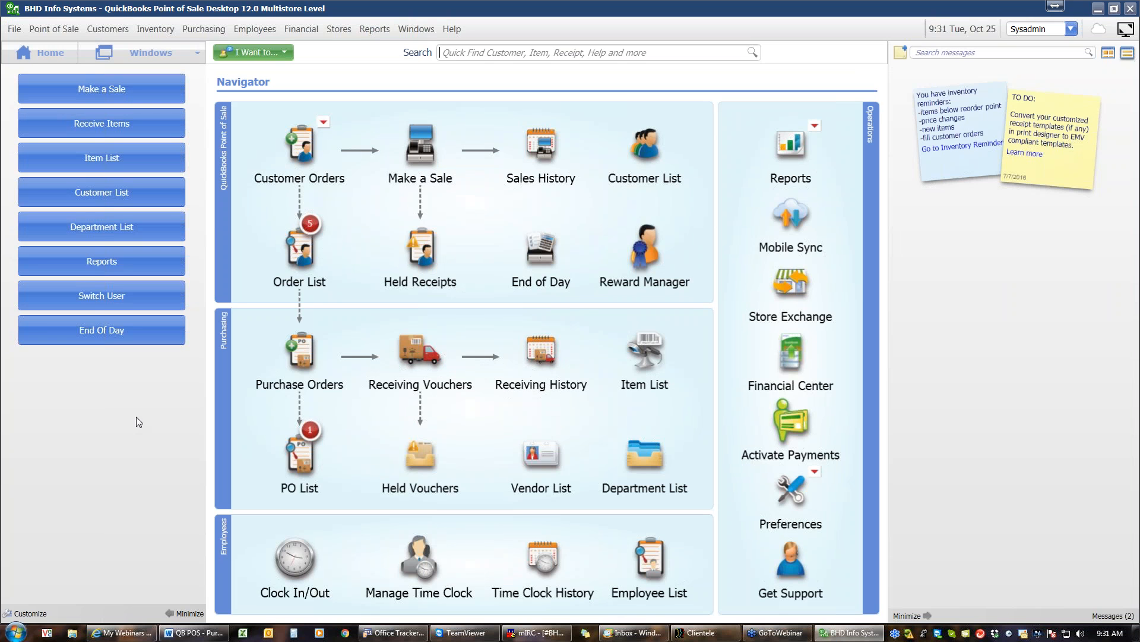
Step: Open the list of open purchase orders, delete the Abbeville Press order, and close the list
{"action": "mouse_move", "coordinate": [302, 451]}
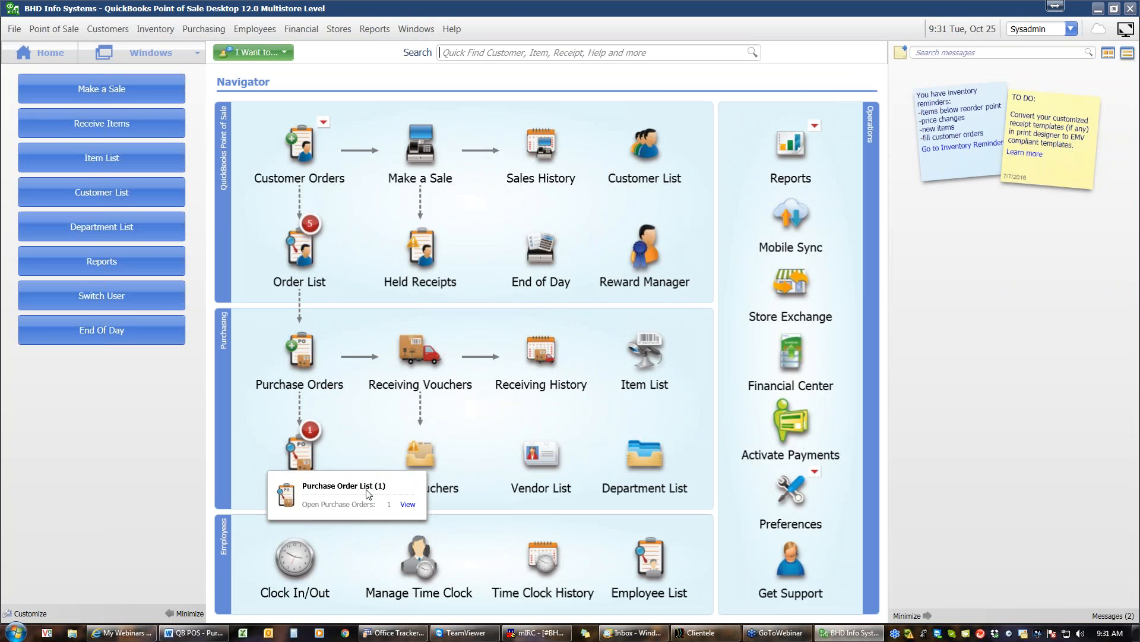
{"action": "left_click", "coordinate": [407, 504]}
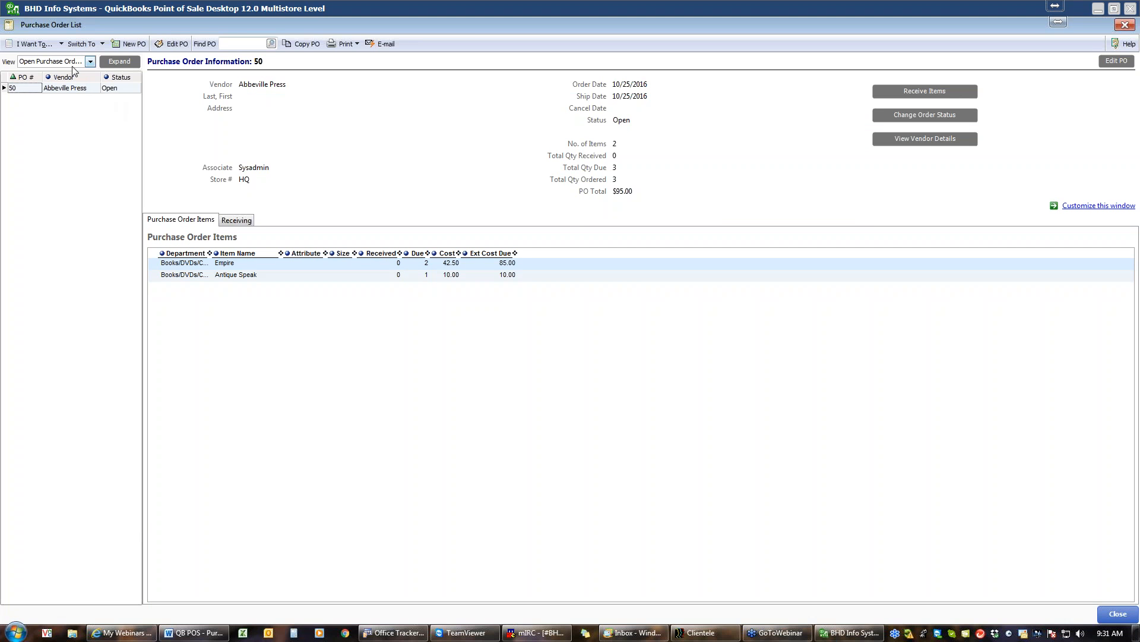
{"action": "left_click", "coordinate": [52, 45]}
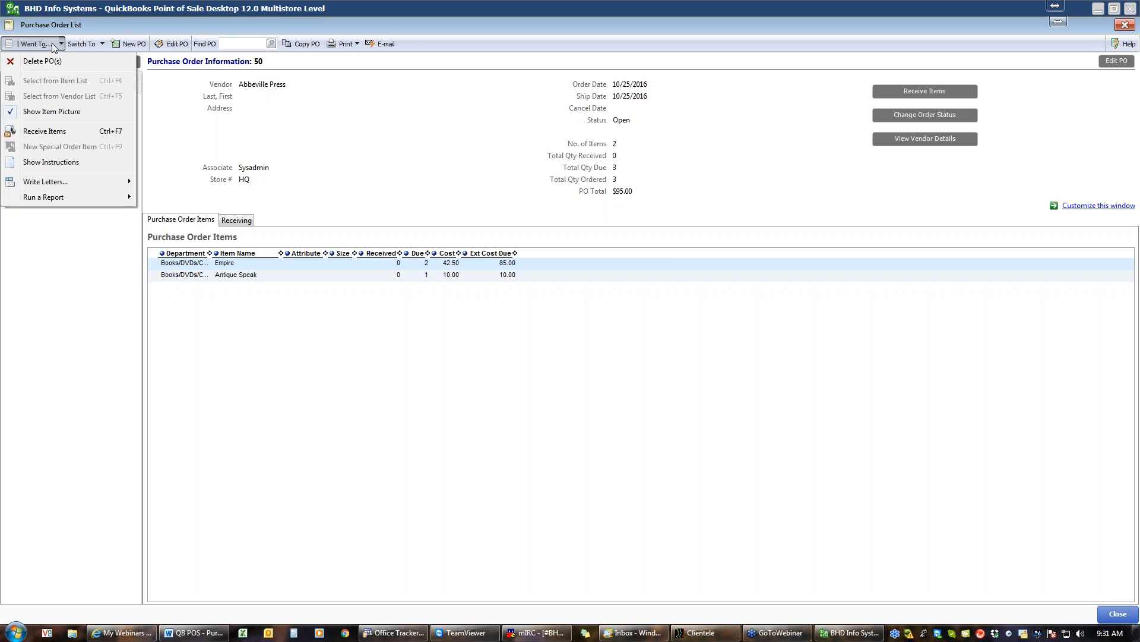
{"action": "left_click", "coordinate": [41, 61]}
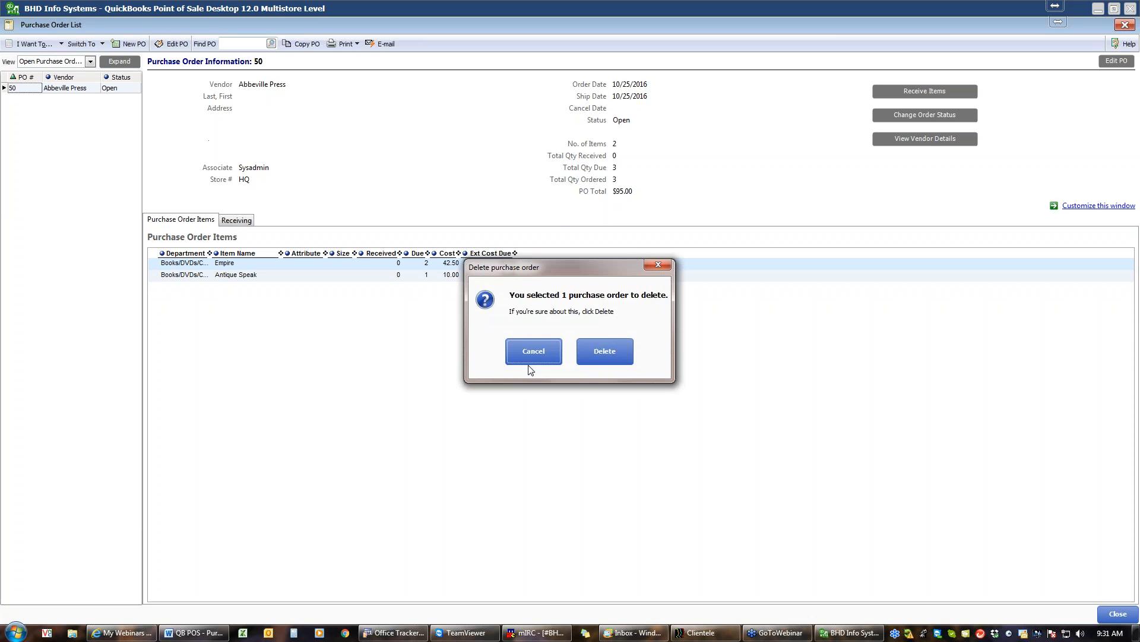
{"action": "left_click", "coordinate": [589, 354]}
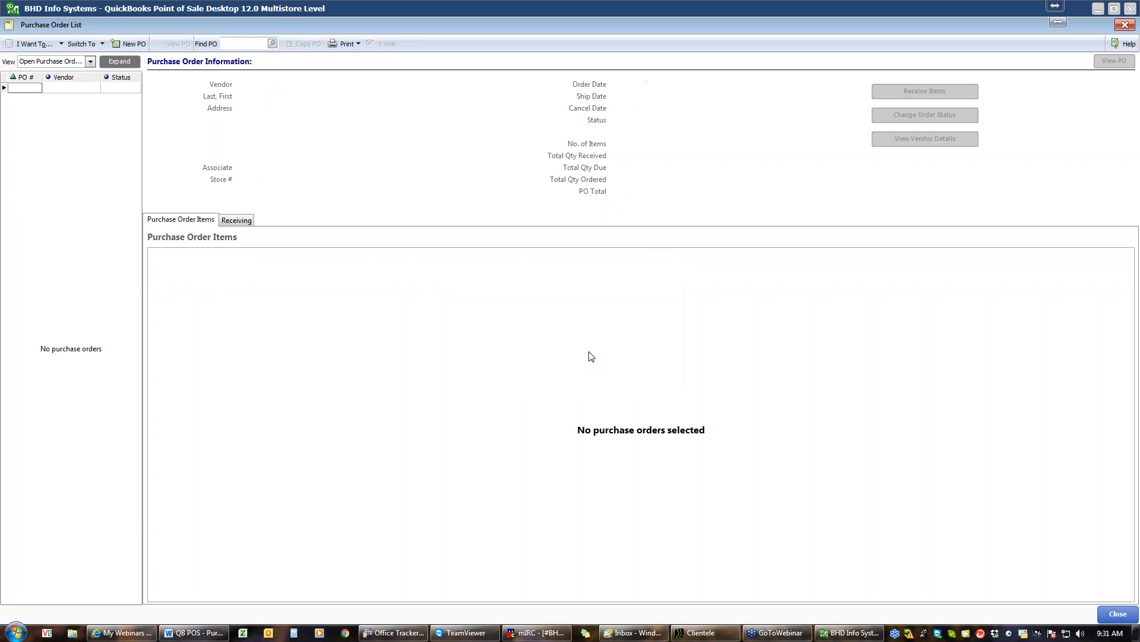
{"action": "left_click", "coordinate": [1117, 614]}
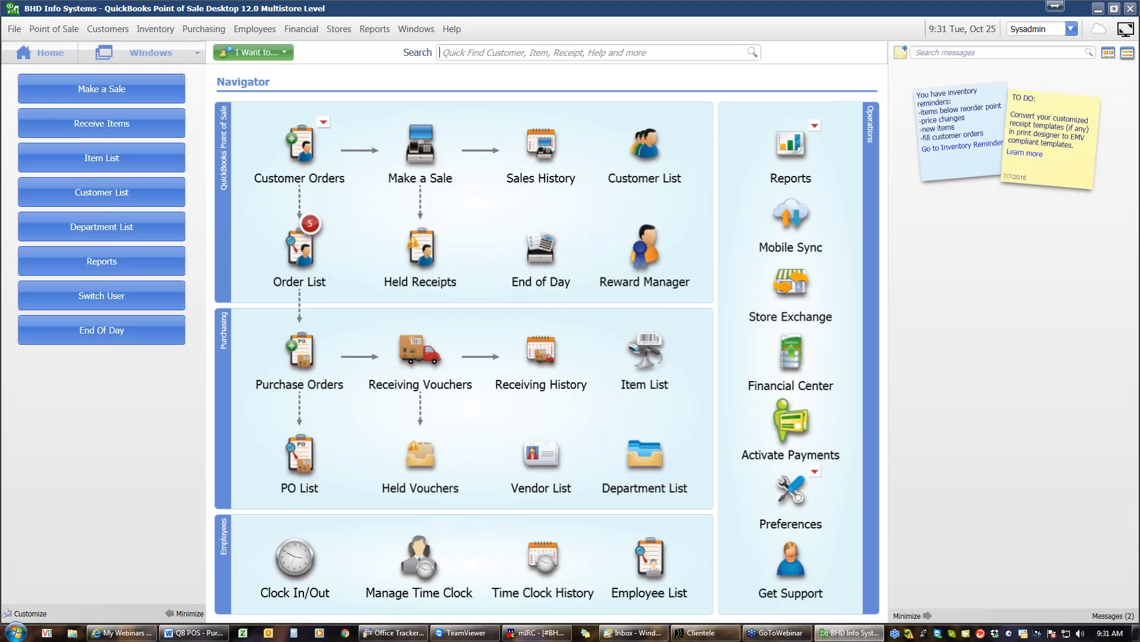
Step: Examine the receiving history, including the actions available for the reversed 3M Scientific Angler voucher and the 10/25/2016 and 1/12/2016 Ace vouchers
{"action": "left_click", "coordinate": [545, 364]}
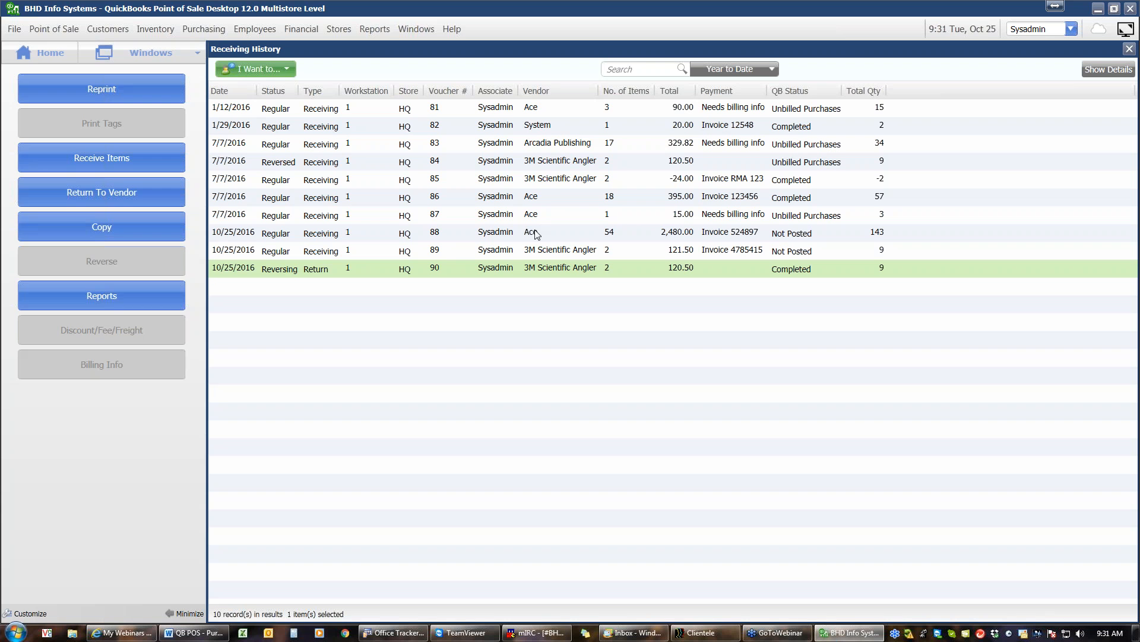
{"action": "left_click", "coordinate": [539, 160]}
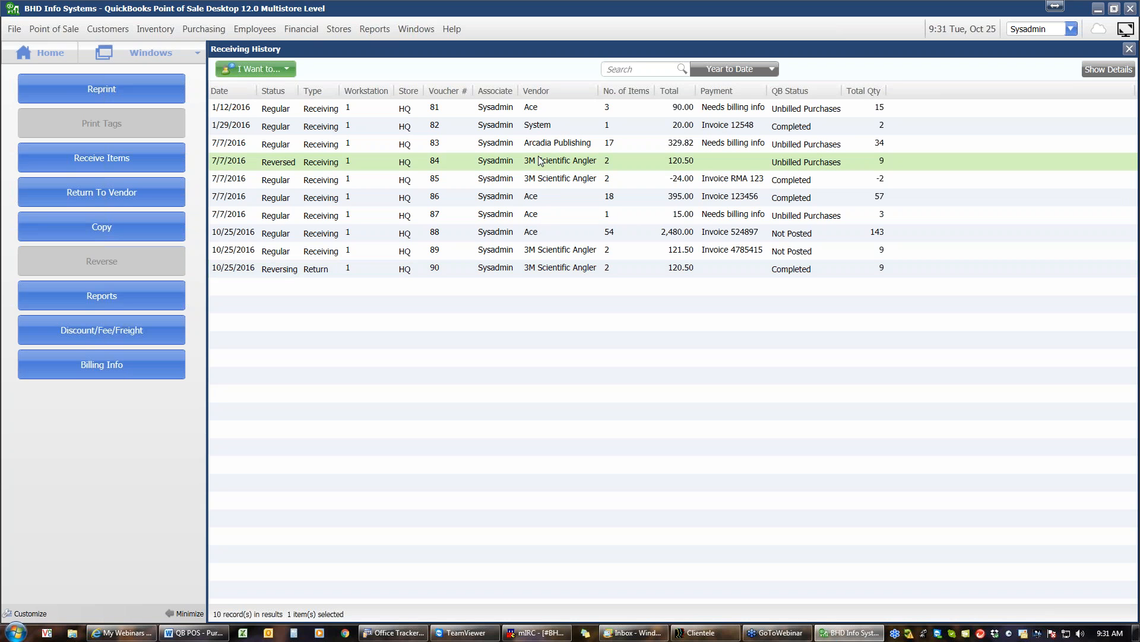
{"action": "left_click", "coordinate": [276, 71]}
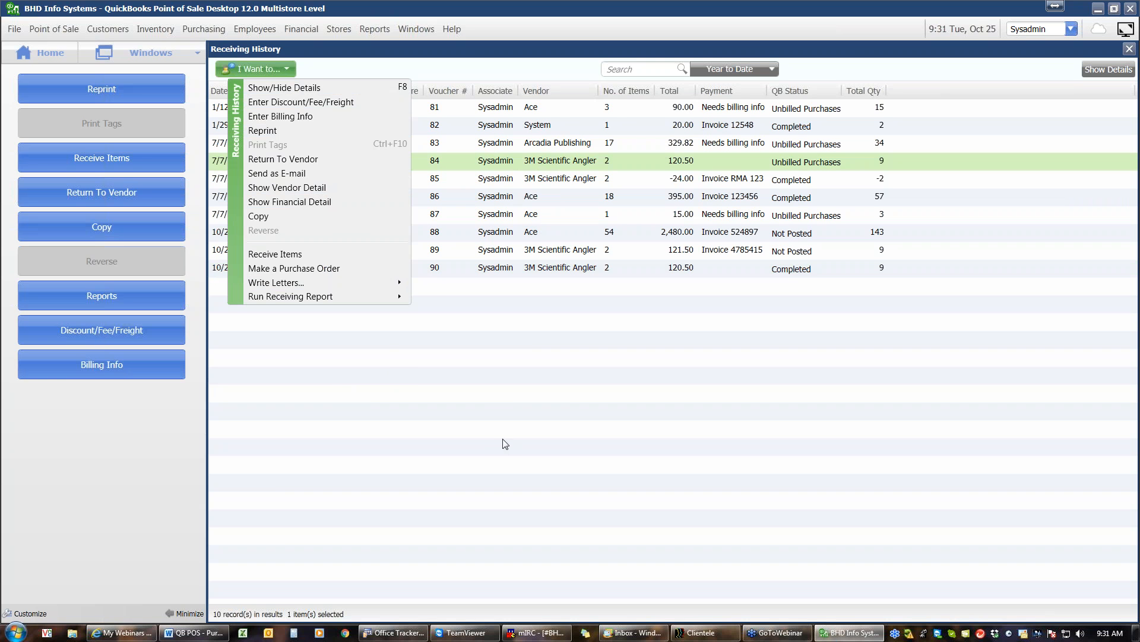
{"action": "left_click", "coordinate": [148, 530]}
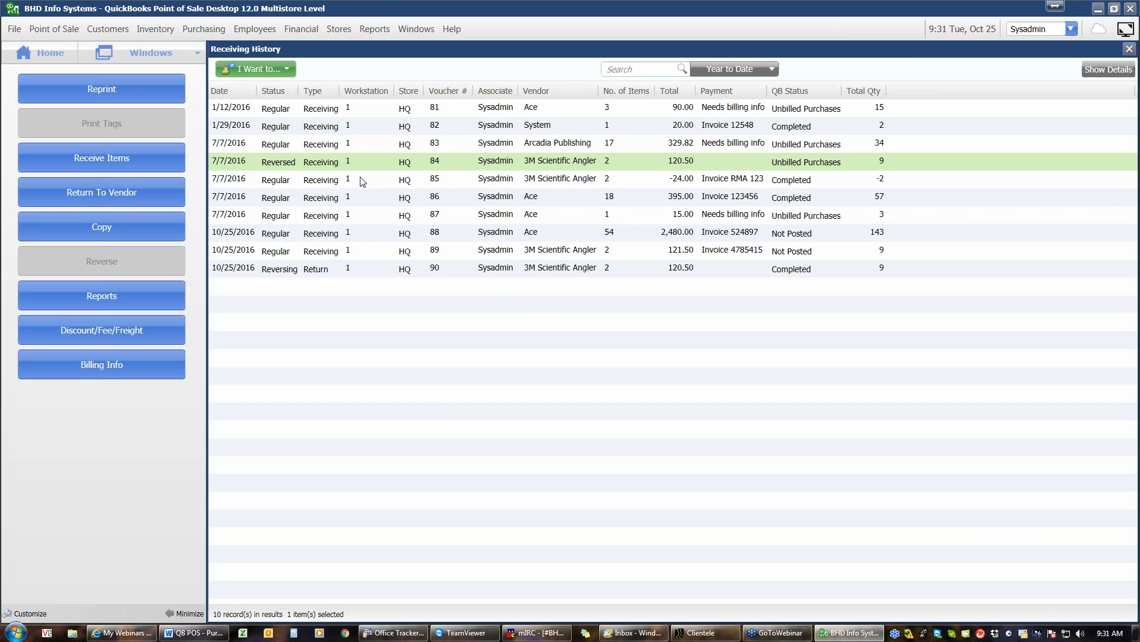
{"action": "left_click", "coordinate": [630, 237]}
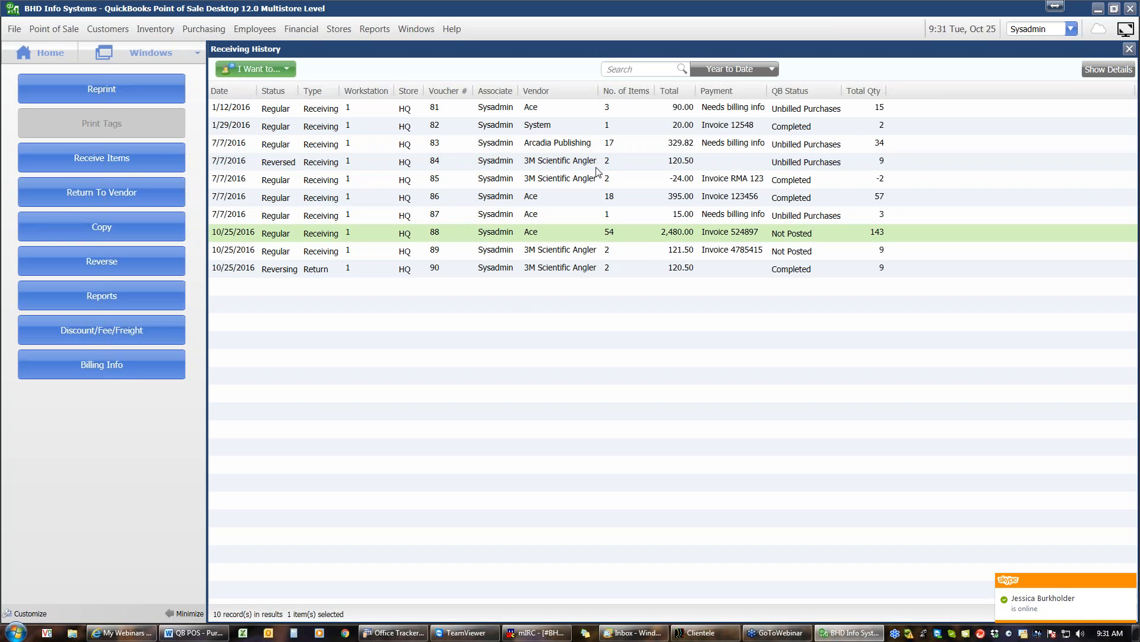
{"action": "left_click", "coordinate": [608, 110]}
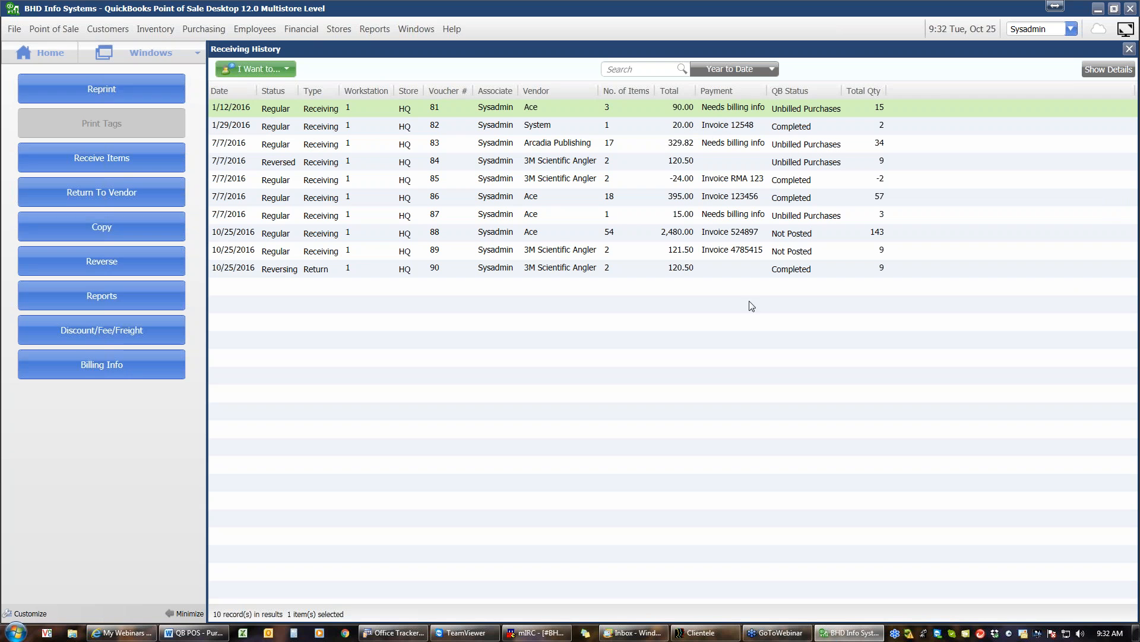
Step: Leave the receiving history for the home page, check the Purchasing & Receiving outline in Word, and return to QuickBooks Point of Sale
{"action": "left_click", "coordinate": [59, 52]}
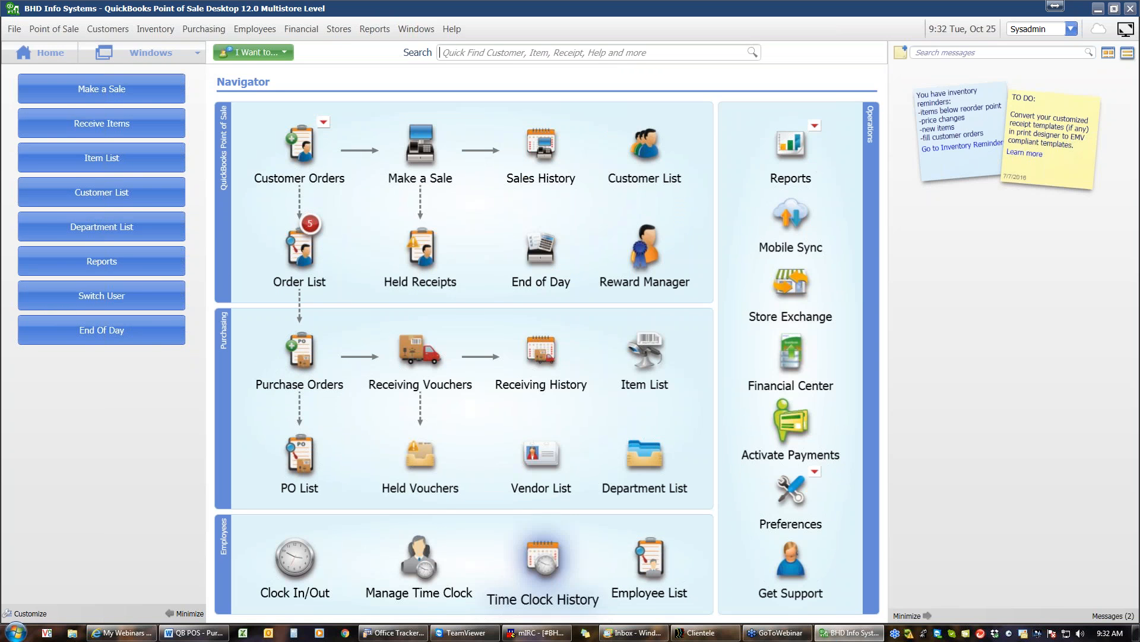
{"action": "left_click", "coordinate": [190, 634]}
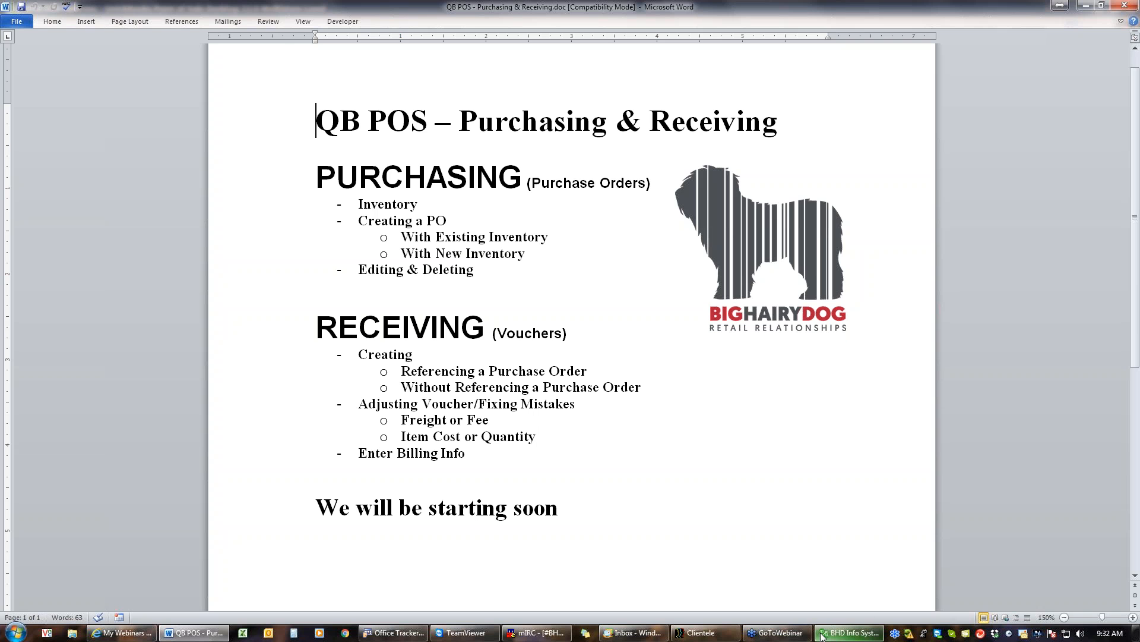
{"action": "left_click", "coordinate": [820, 634]}
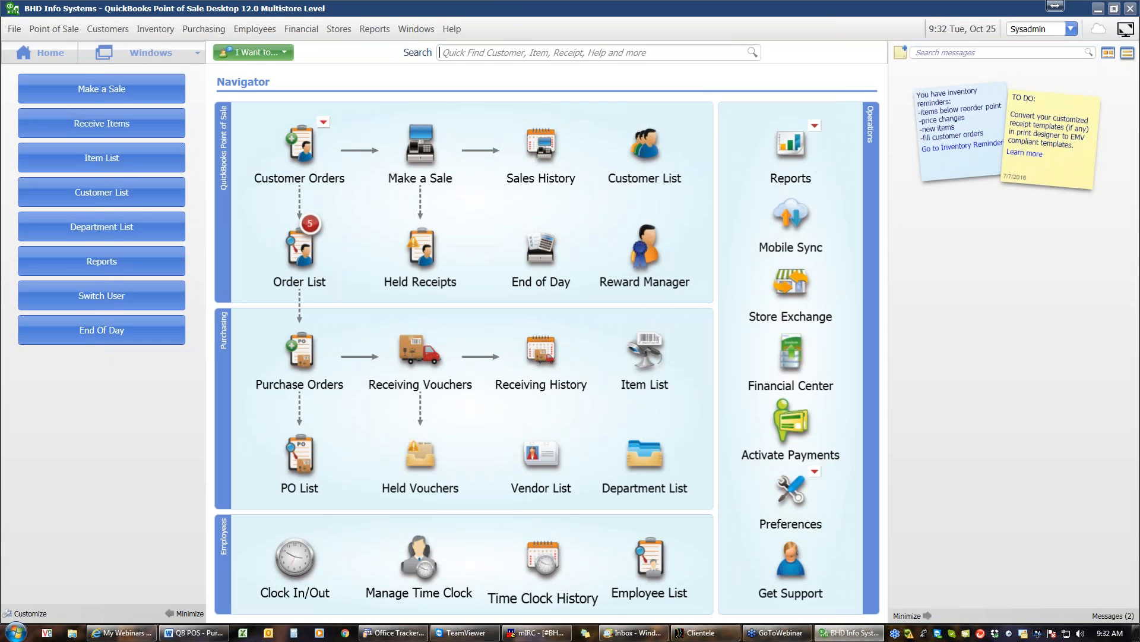
Step: Start a receiving voucher for vendor Ace and open the full item list sorted by vendor
{"action": "left_click", "coordinate": [408, 358]}
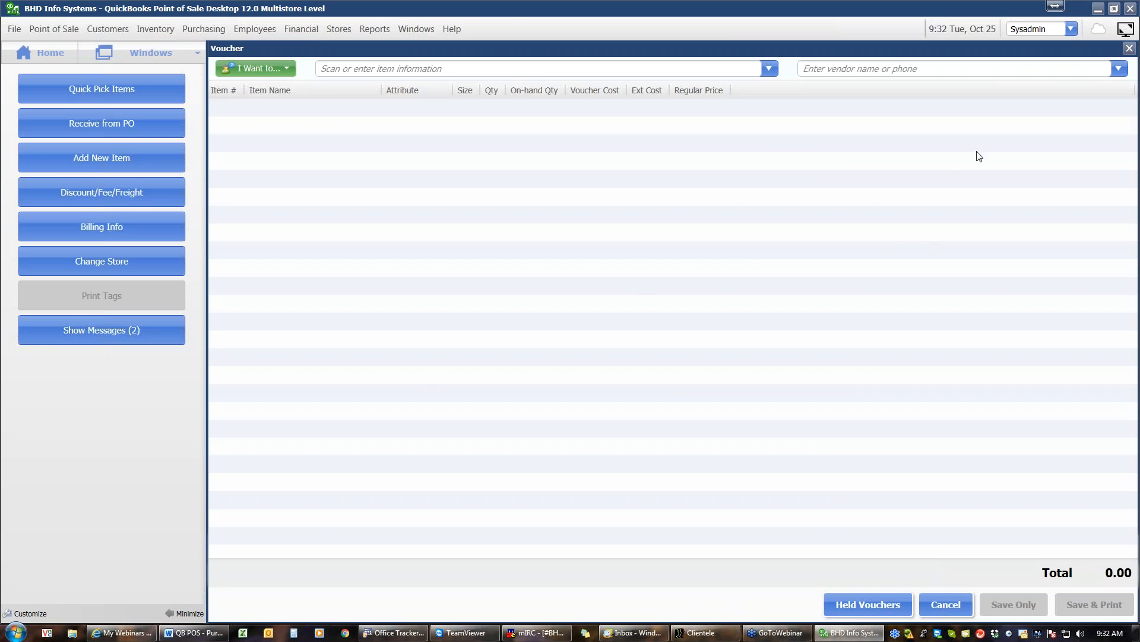
{"action": "left_click", "coordinate": [1119, 68]}
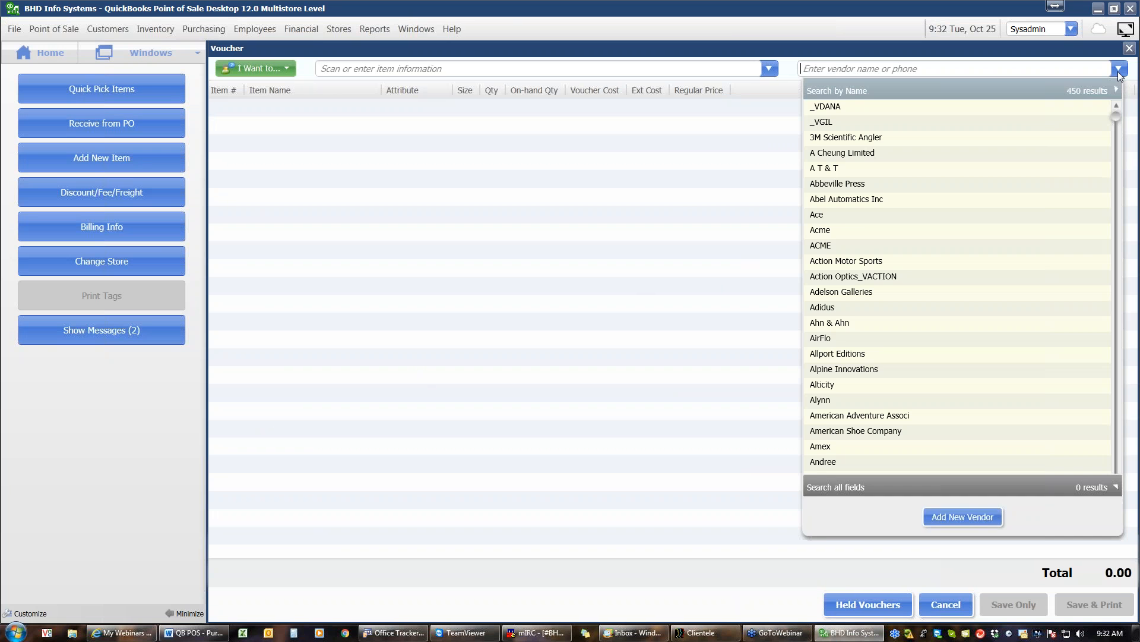
{"action": "left_click", "coordinate": [834, 219]}
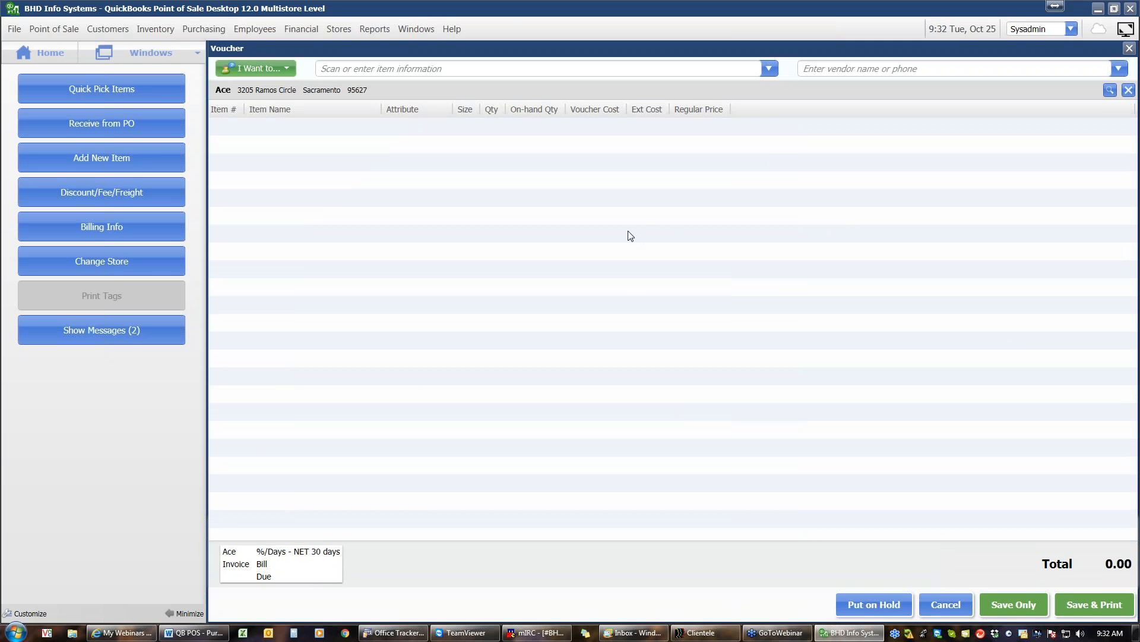
{"action": "left_click", "coordinate": [769, 70]}
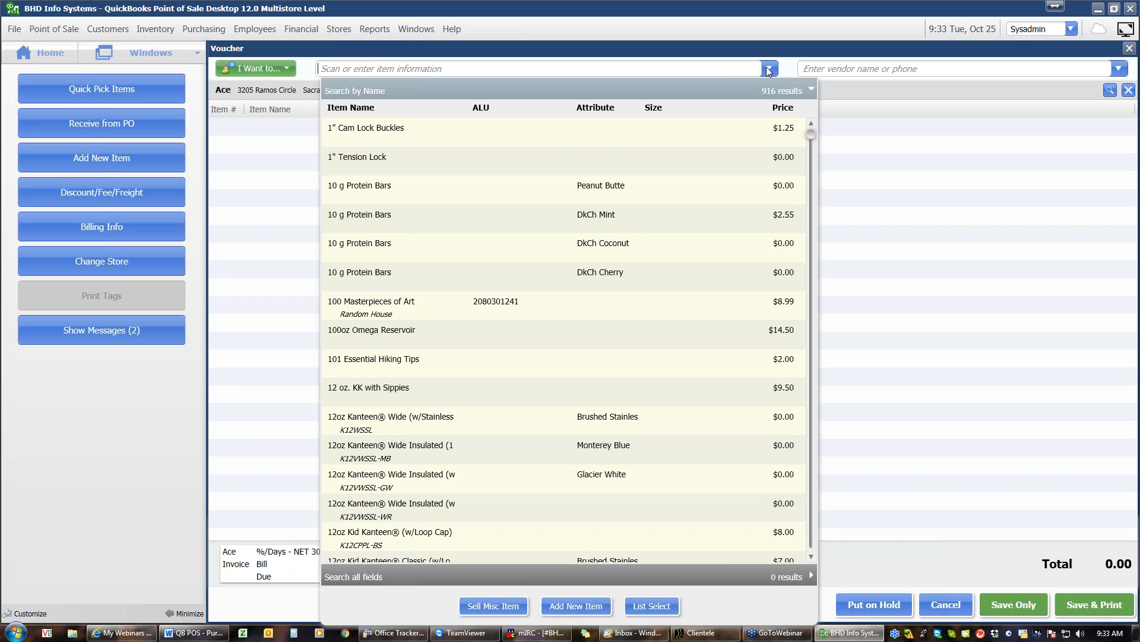
{"action": "left_click", "coordinate": [647, 611]}
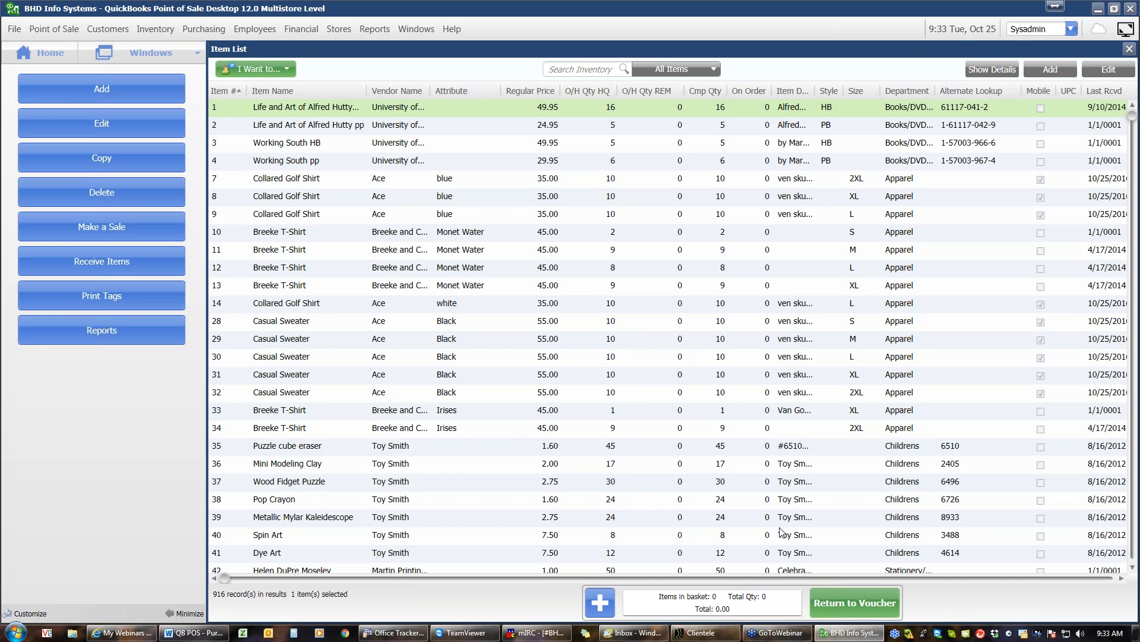
{"action": "left_click", "coordinate": [412, 91]}
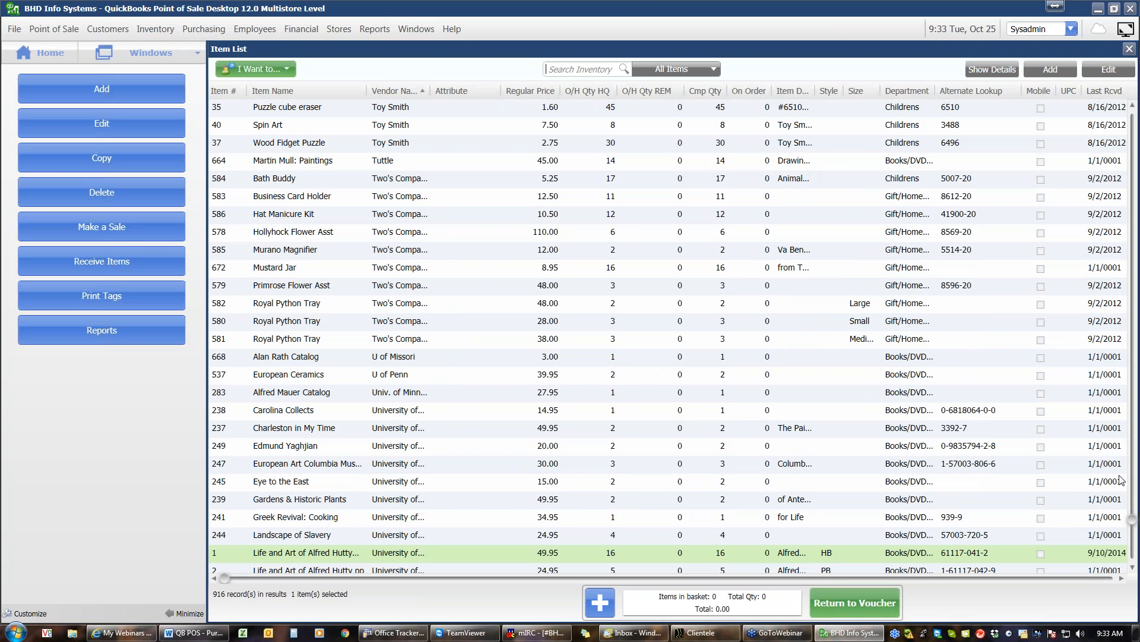
{"action": "left_click_drag", "start_coordinate": [1131, 522], "coordinate": [1131, 109]}
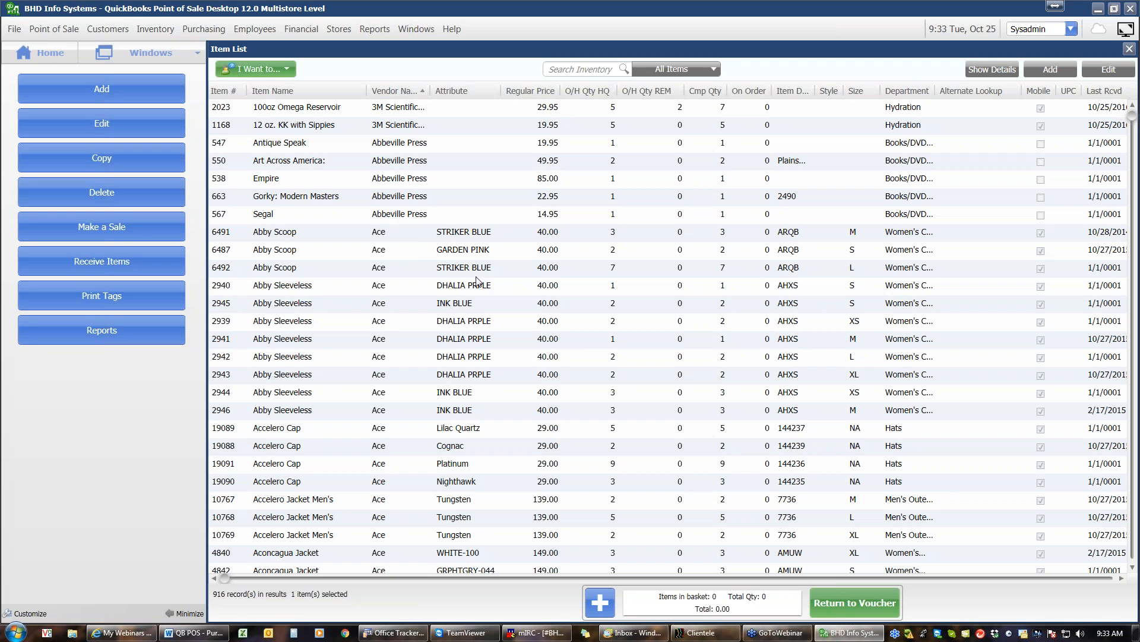
Step: Add 1 Garden Pink Abby Scoop size S and Dhalia Prple Abby Sleeveless, 5 in size S and 3 in size M, to the voucher
{"action": "left_click", "coordinate": [410, 240]}
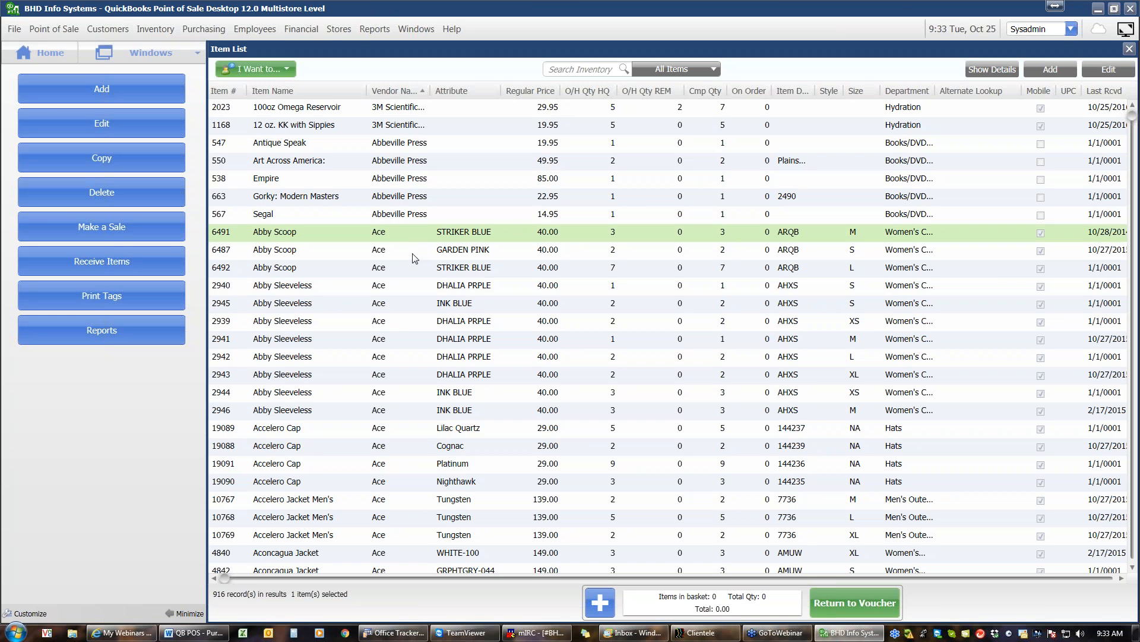
{"action": "left_click", "coordinate": [408, 253]}
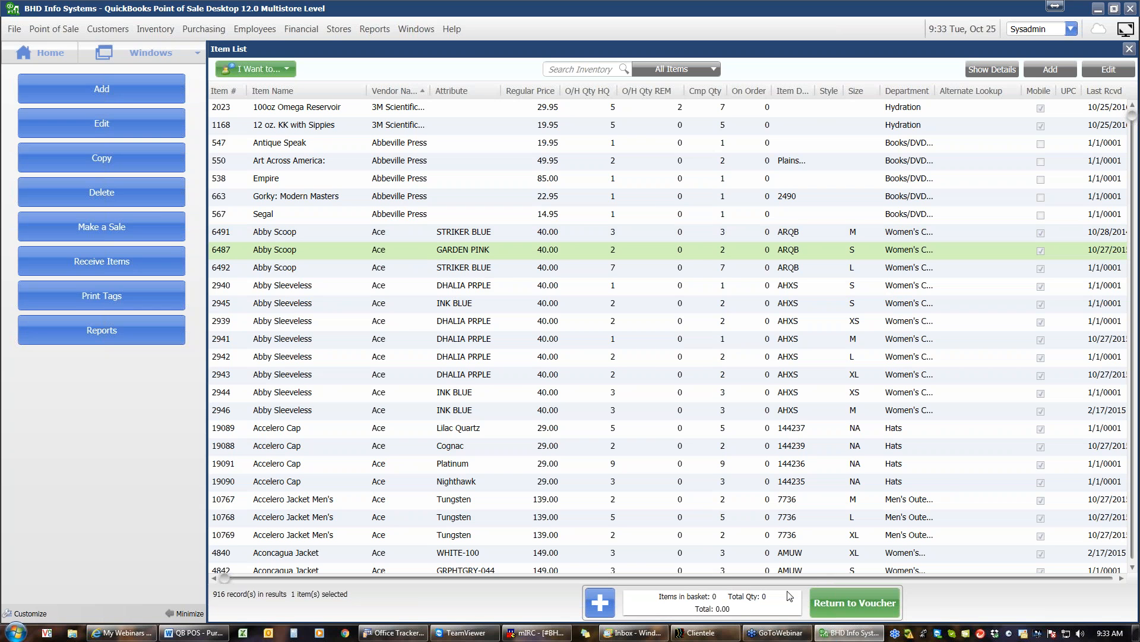
{"action": "left_click", "coordinate": [600, 602]}
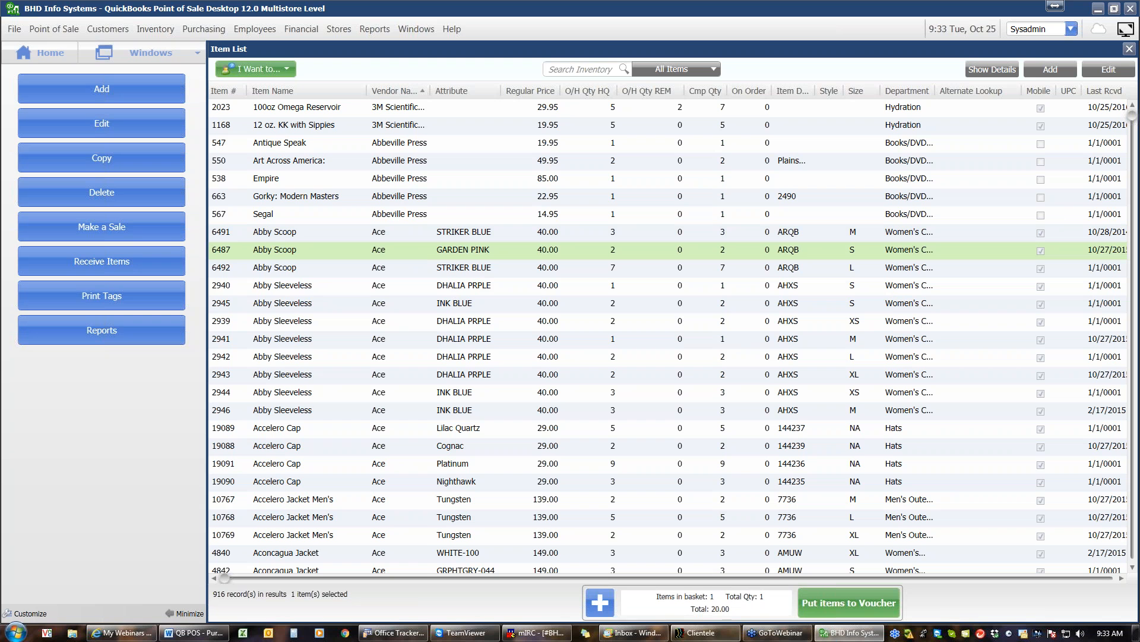
{"action": "left_click", "coordinate": [406, 291]}
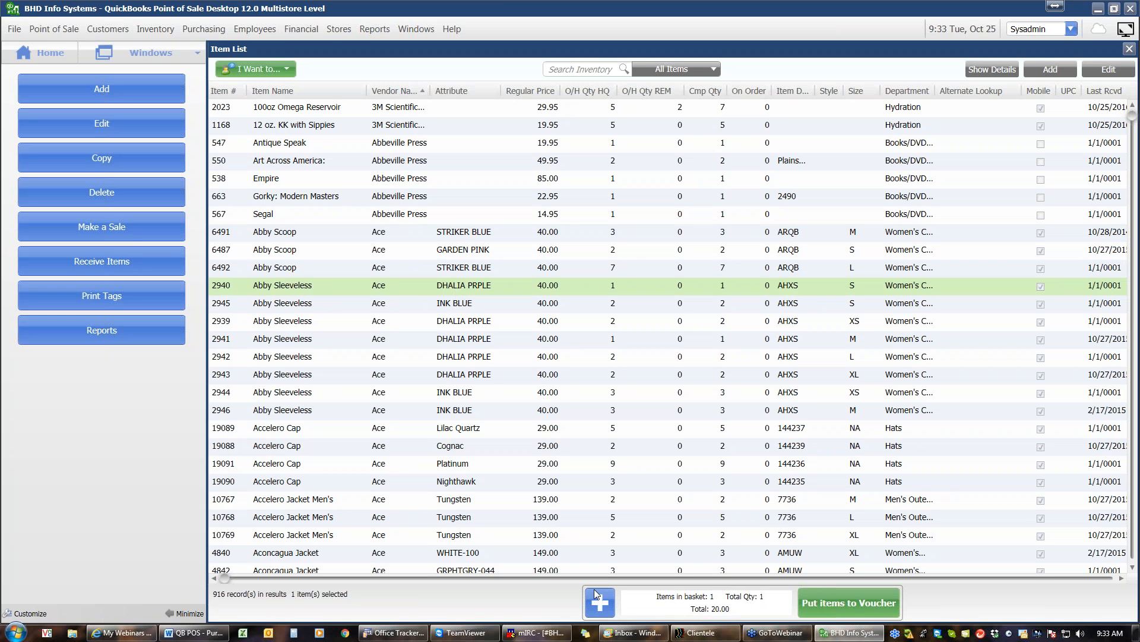
{"action": "left_click", "coordinate": [601, 611]}
{"action": "left_click", "coordinate": [598, 603]}
{"action": "left_click", "coordinate": [598, 605]}
{"action": "left_click", "coordinate": [598, 604]}
{"action": "left_click", "coordinate": [598, 605]}
{"action": "left_click", "coordinate": [477, 342]}
{"action": "left_click", "coordinate": [598, 604]}
{"action": "left_click", "coordinate": [598, 604]}
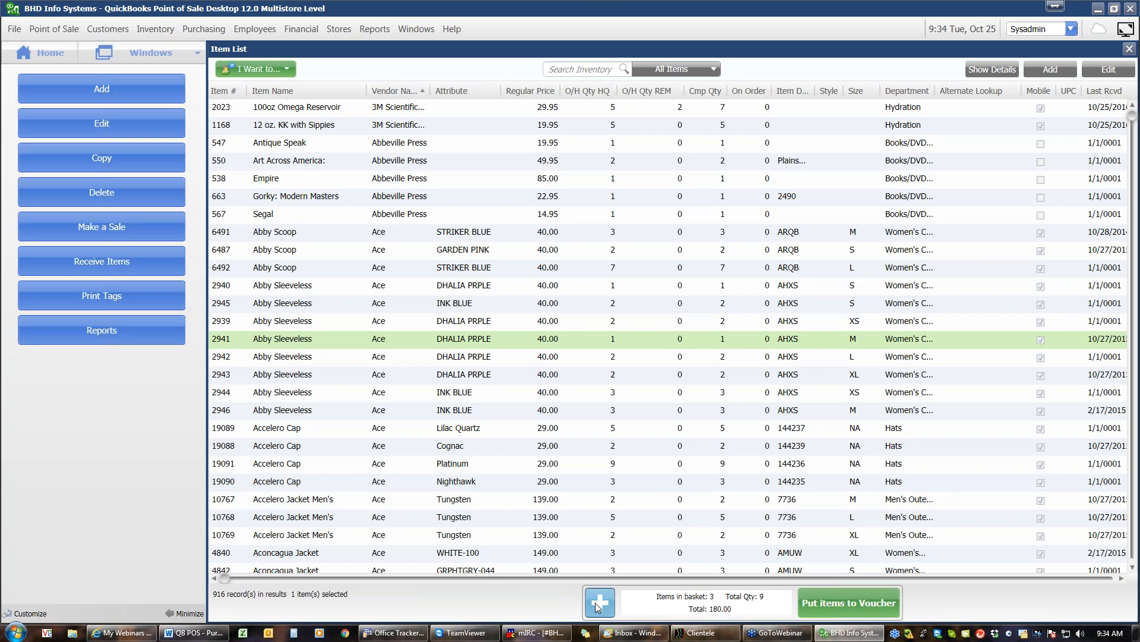
{"action": "left_click", "coordinate": [836, 605]}
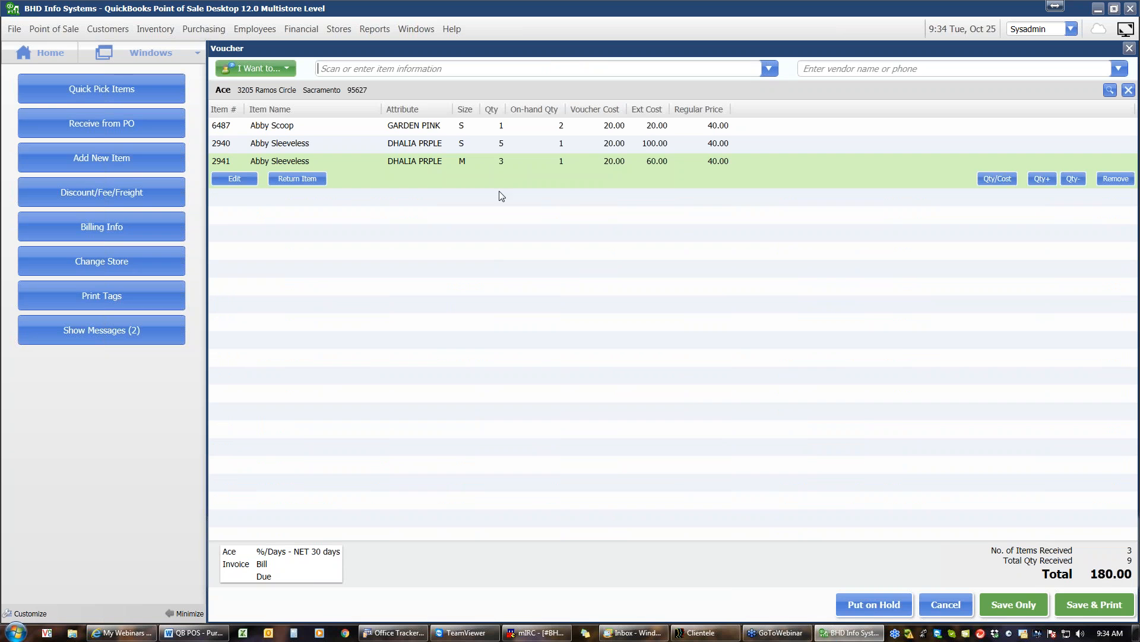
Step: Adjust the quantity of the Garden Pink Abby Scoop on the voucher, and remove that item from it
{"action": "left_click", "coordinate": [502, 130]}
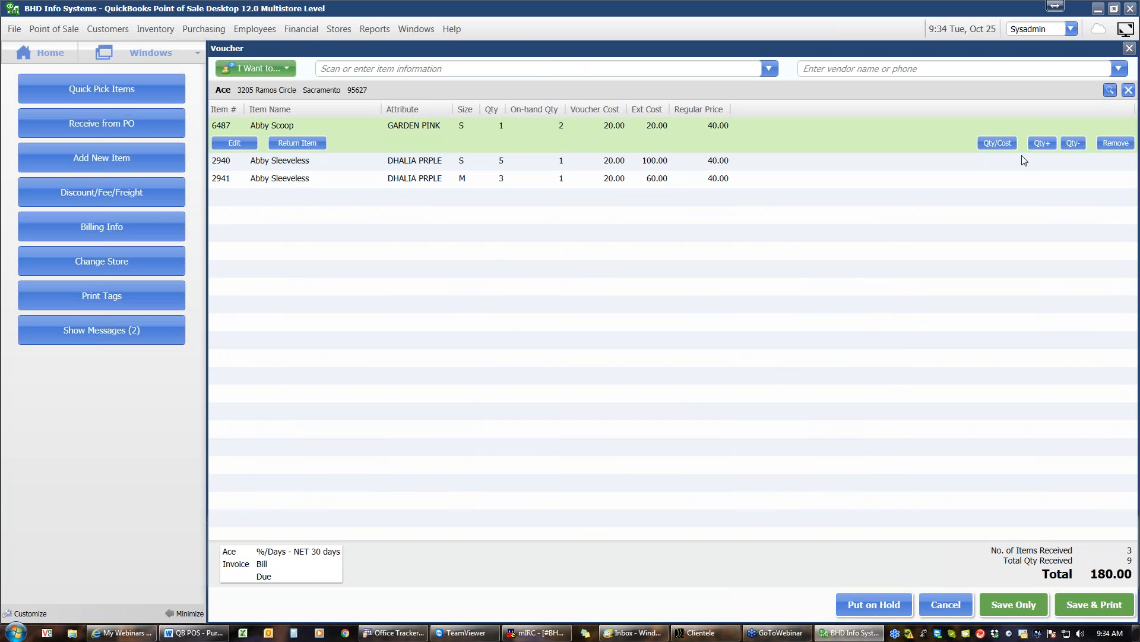
{"action": "left_click", "coordinate": [1042, 143]}
{"action": "left_click", "coordinate": [1040, 146]}
{"action": "left_click", "coordinate": [1115, 143]}
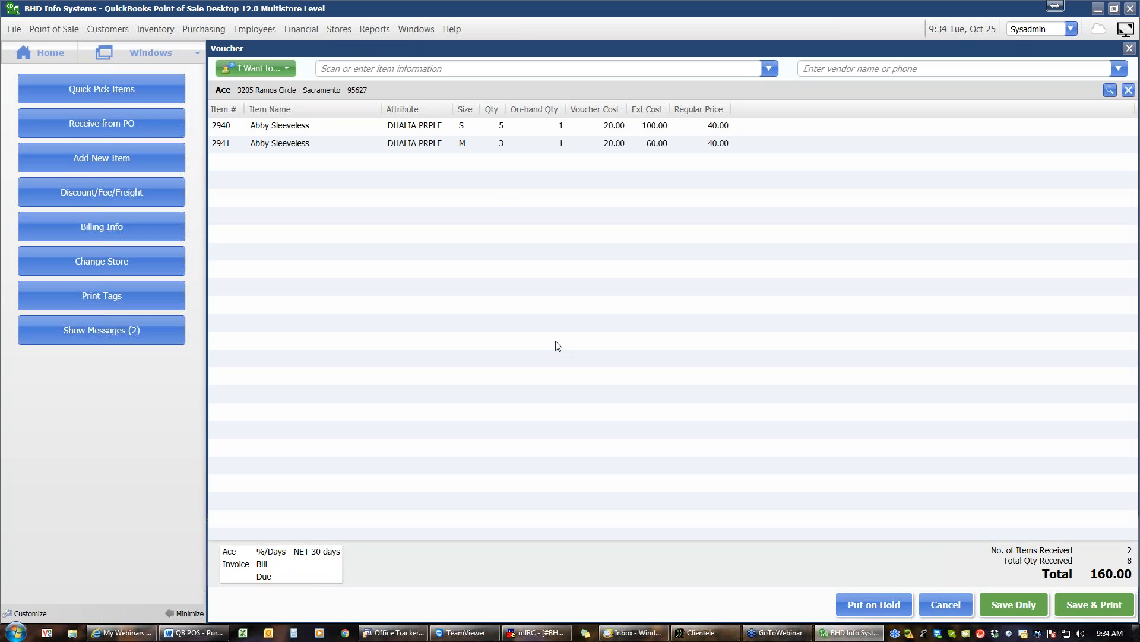
Step: Put the Ace voucher on hold and take it off hold again from the held vouchers list
{"action": "left_click", "coordinate": [870, 609]}
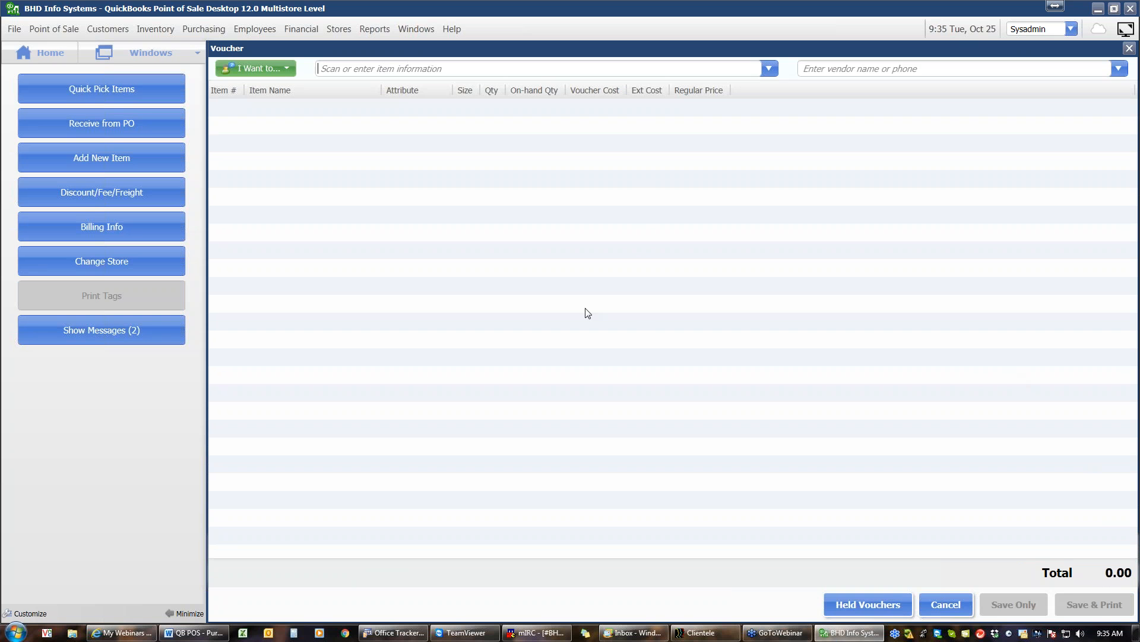
{"action": "left_click", "coordinate": [879, 605]}
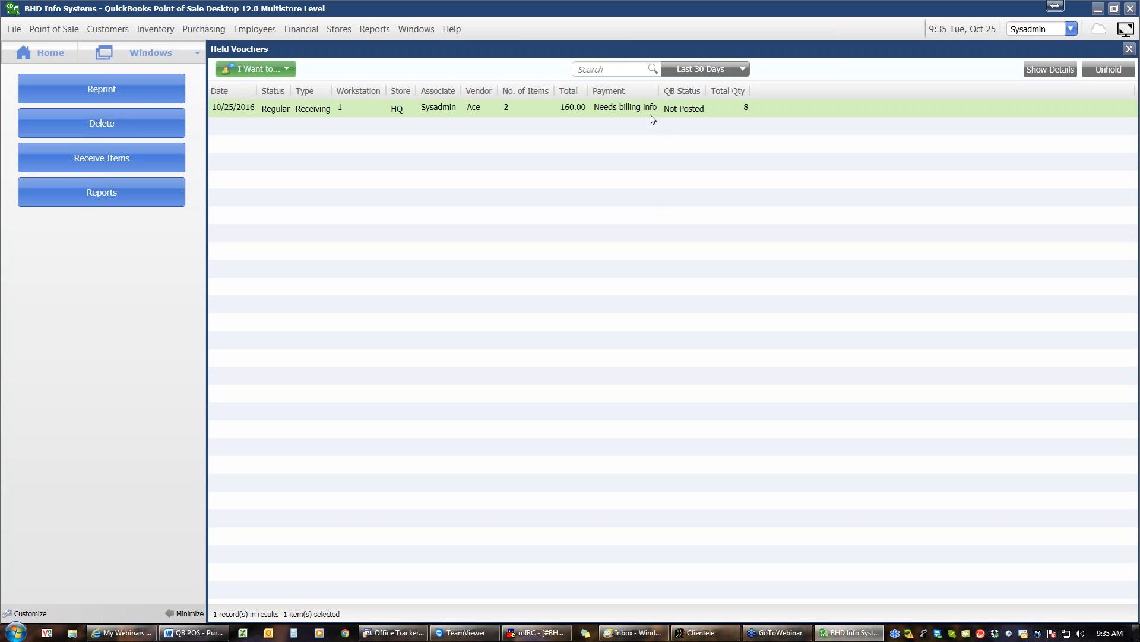
{"action": "left_click", "coordinate": [1106, 70]}
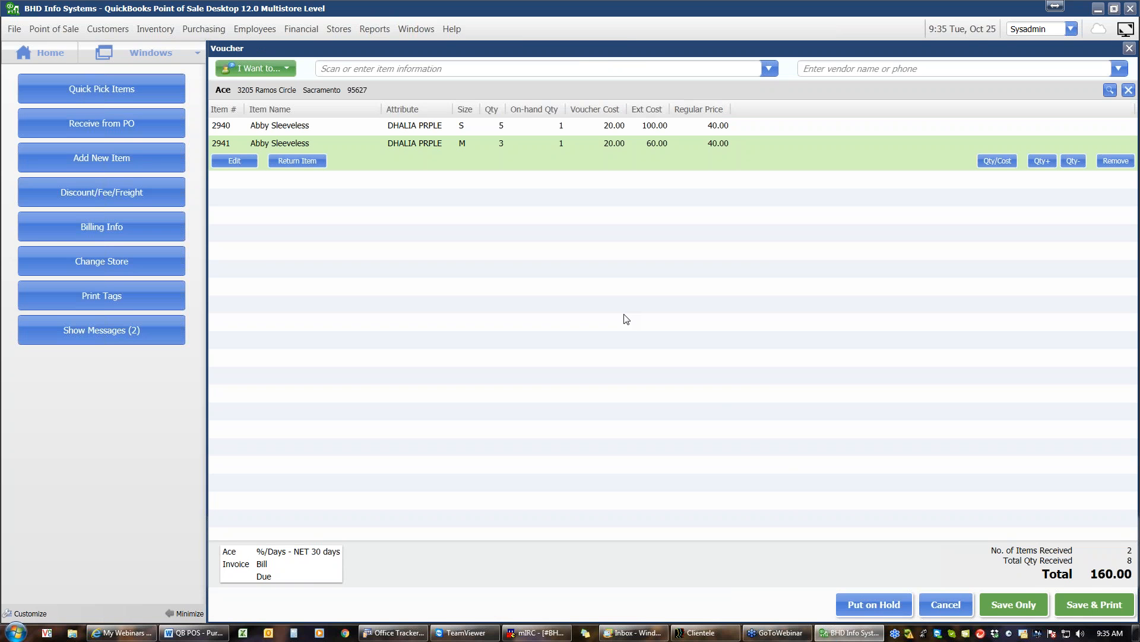
Step: Cancel the reopened Ace voucher and discard its changes
{"action": "left_click", "coordinate": [947, 606]}
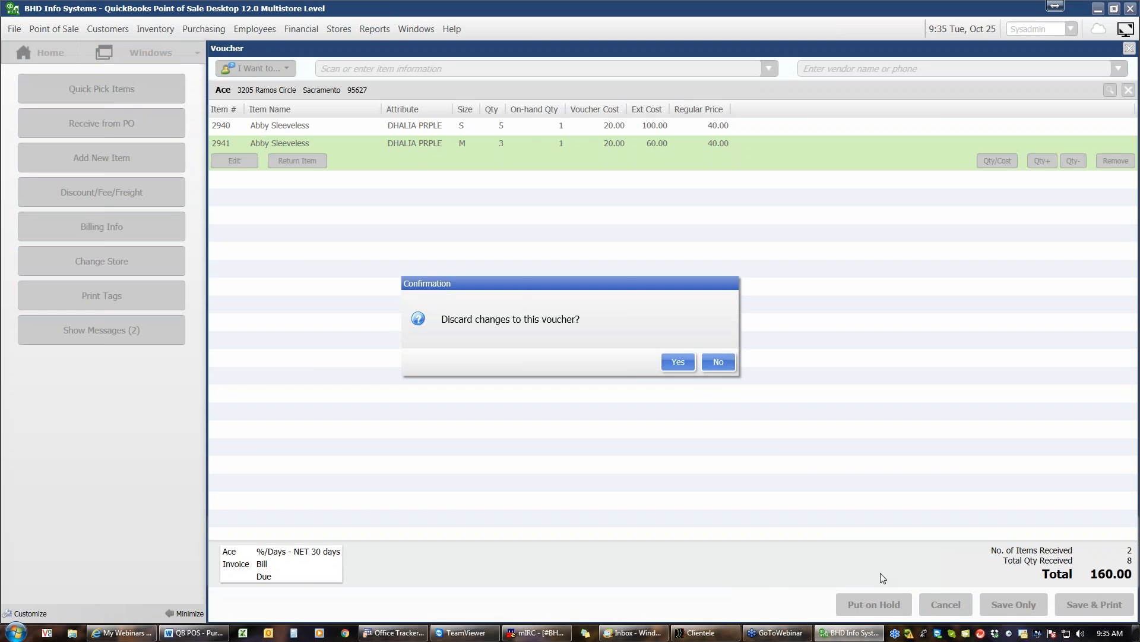
{"action": "left_click", "coordinate": [677, 361]}
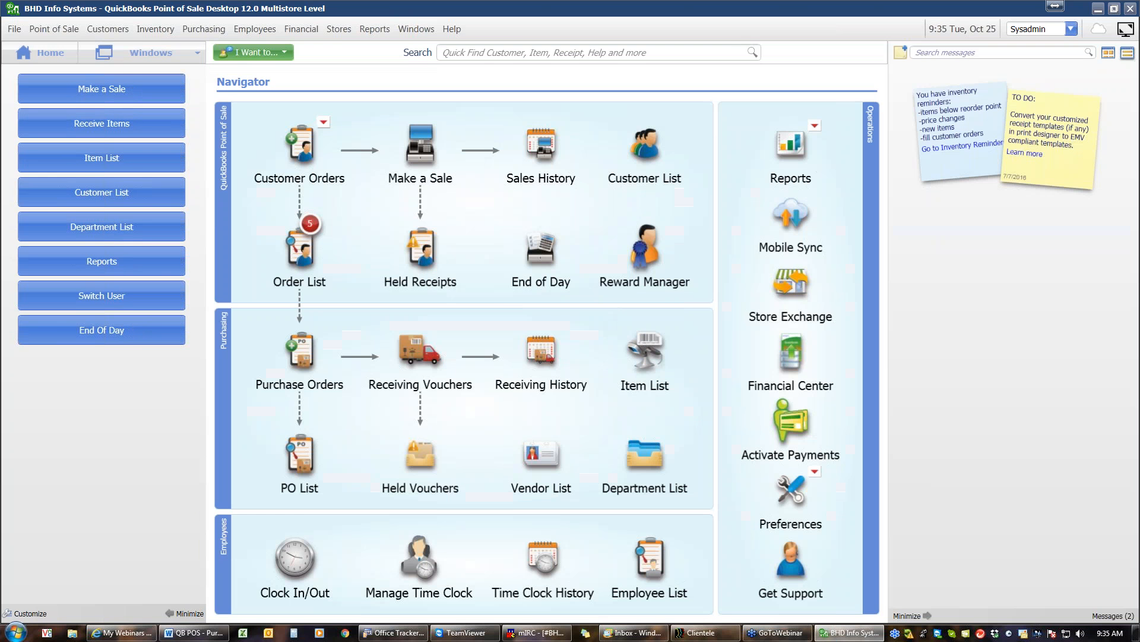